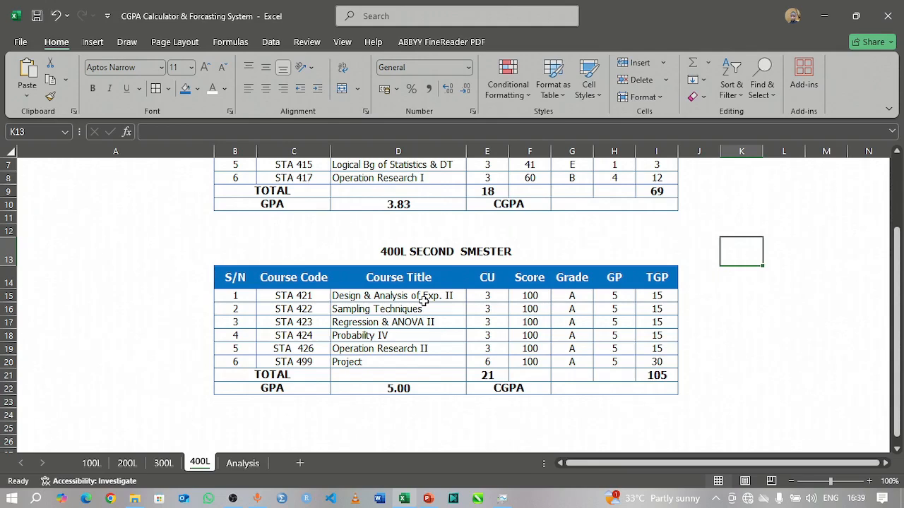
Step: Review the first and second semester result tables on the 100L sheet, down to the GPA and CGPA rows
{"action": "left_click", "coordinate": [89, 463]}
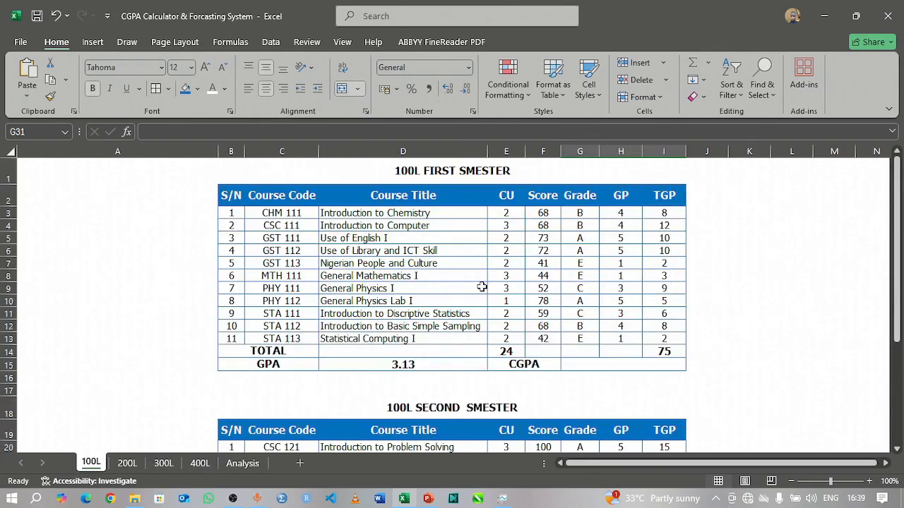
{"action": "scroll", "coordinate": [570, 351], "scroll_direction": "down", "scroll_amount": 1}
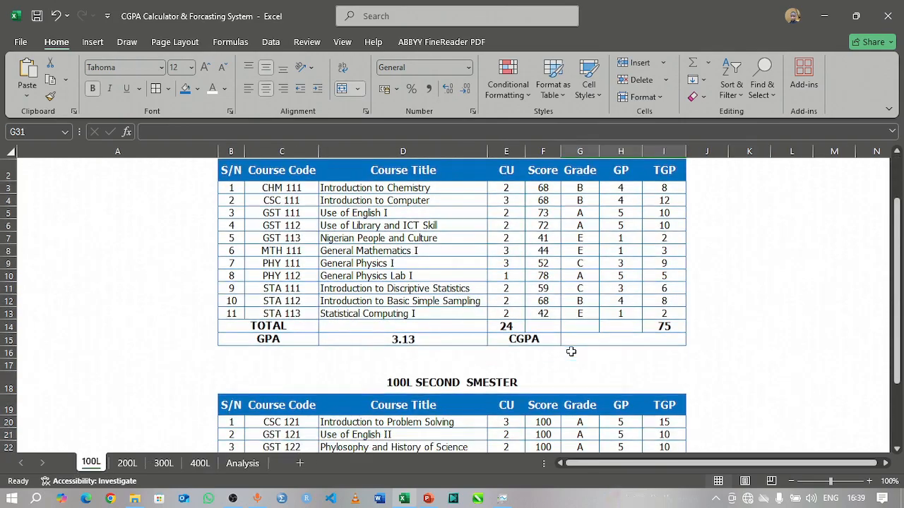
{"action": "scroll", "coordinate": [570, 351], "scroll_direction": "down", "scroll_amount": 9}
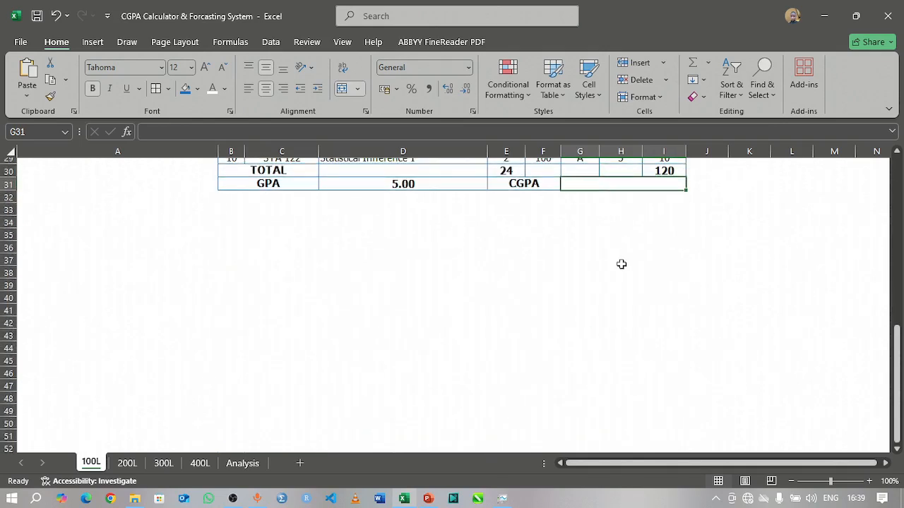
{"action": "scroll", "coordinate": [540, 238], "scroll_direction": "up", "scroll_amount": 10}
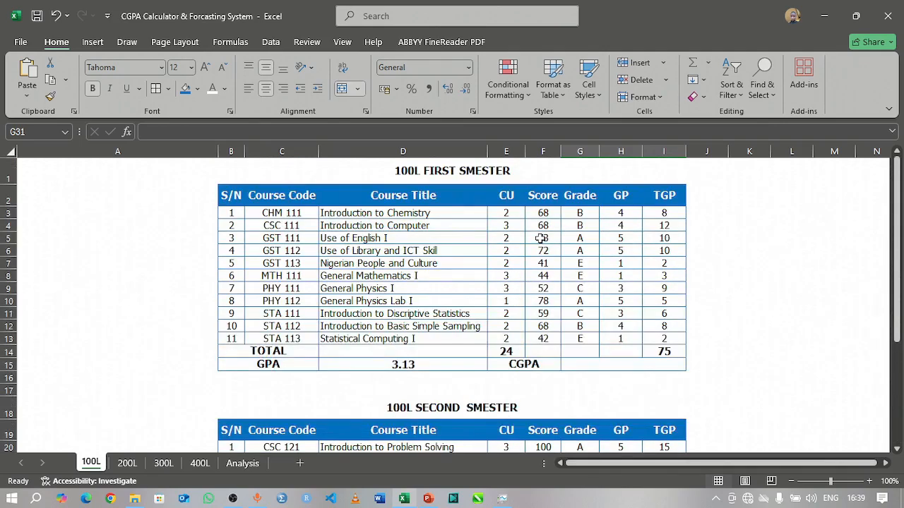
Step: Examine the Total Grade Point labels from 1FTGP to 4STGP on the Analysis sheet
{"action": "left_click", "coordinate": [248, 466]}
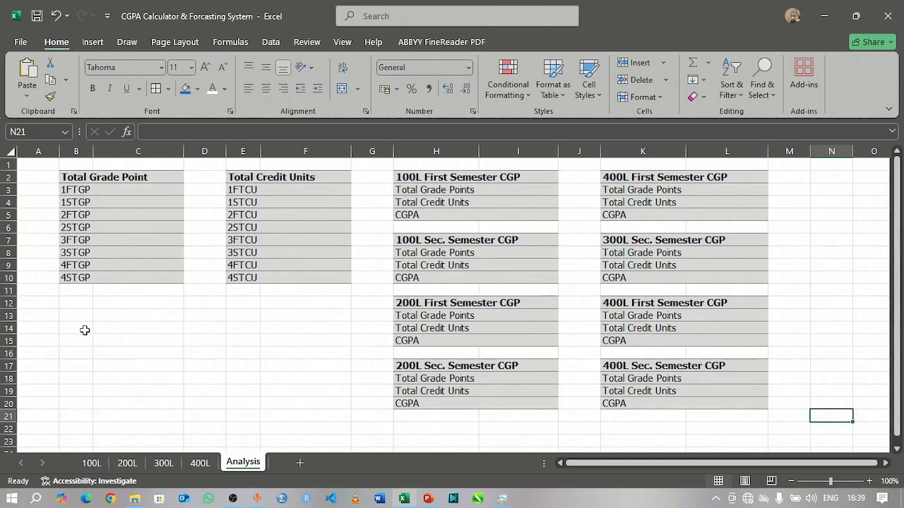
{"action": "left_click", "coordinate": [76, 177]}
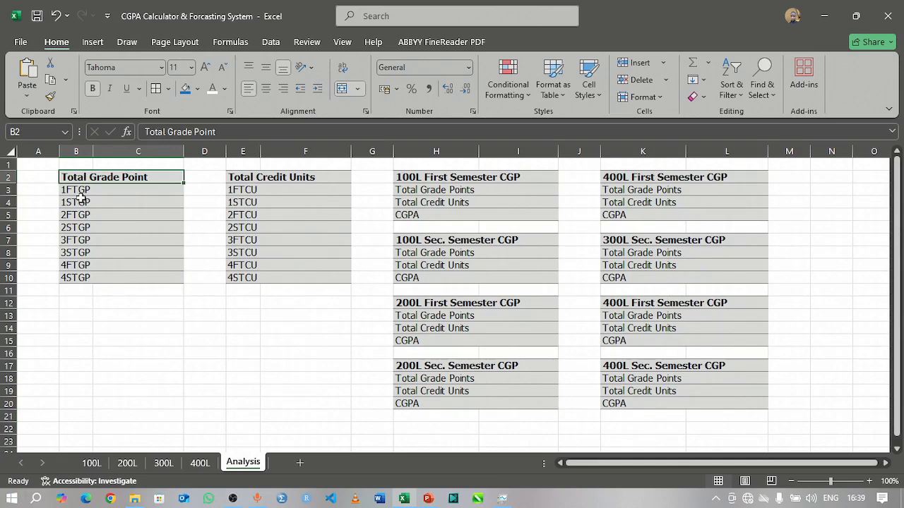
{"action": "left_click", "coordinate": [77, 191]}
{"action": "left_click", "coordinate": [78, 203]}
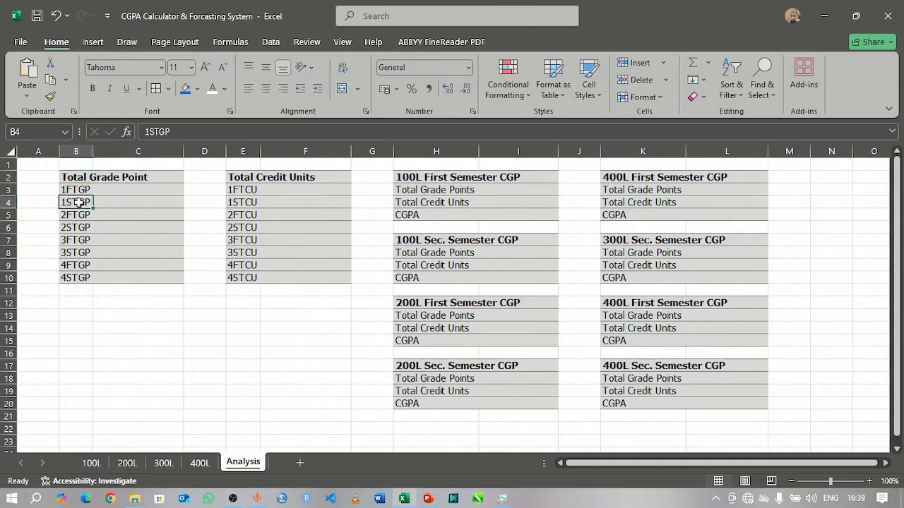
{"action": "left_click", "coordinate": [71, 216]}
{"action": "left_click", "coordinate": [72, 231]}
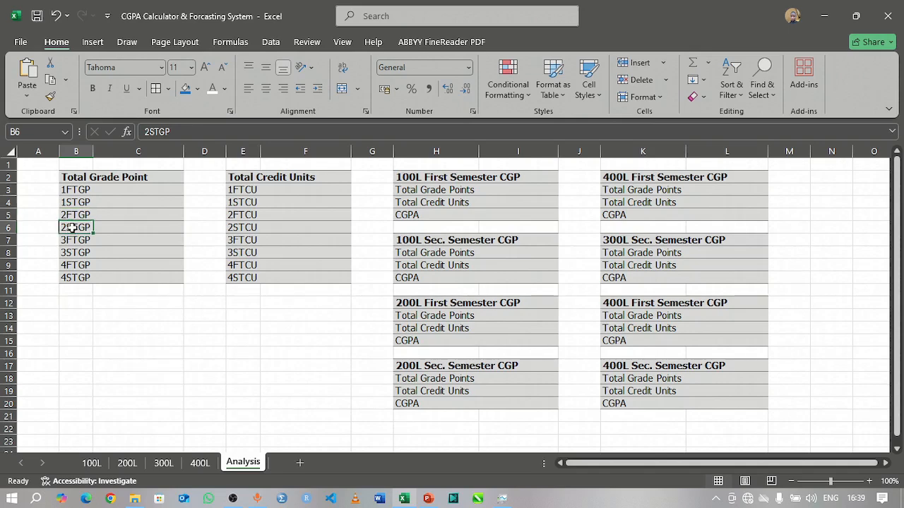
{"action": "left_click", "coordinate": [72, 240]}
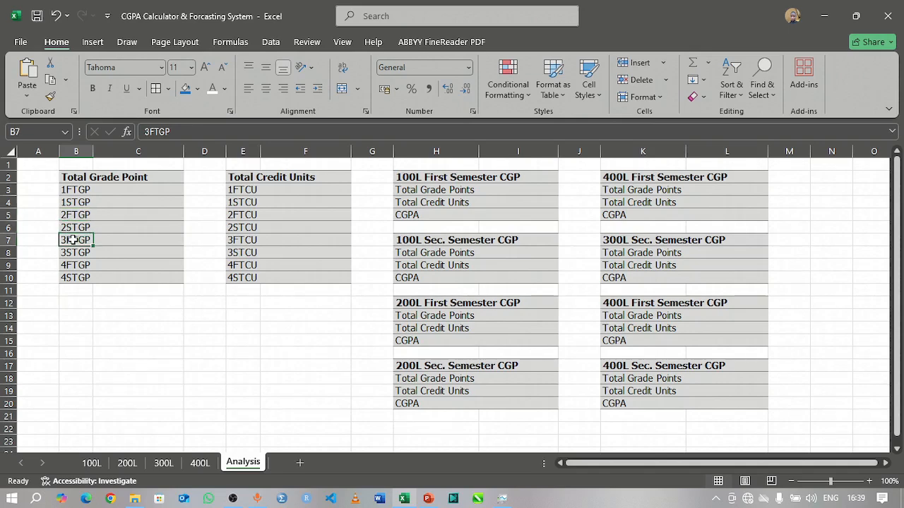
{"action": "left_click", "coordinate": [73, 253]}
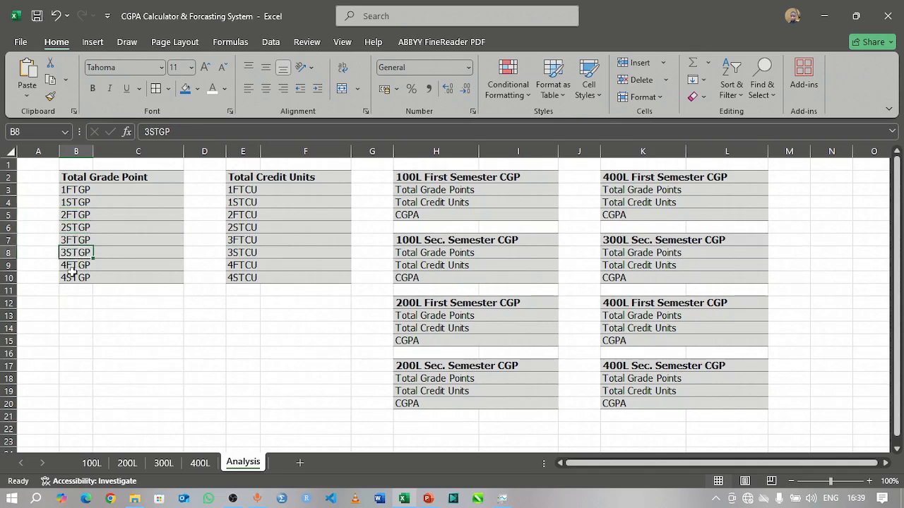
{"action": "left_click", "coordinate": [72, 266]}
{"action": "left_click", "coordinate": [71, 277]}
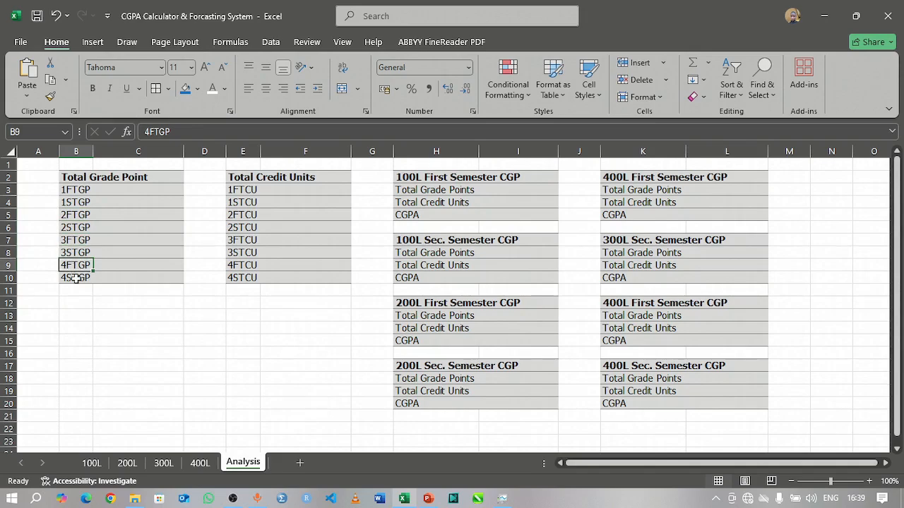
Step: Examine the Total Credit Units labels and the 100L second semester CGP block on the Analysis sheet
{"action": "left_click", "coordinate": [239, 189]}
{"action": "left_click", "coordinate": [243, 178]}
{"action": "left_click", "coordinate": [242, 230]}
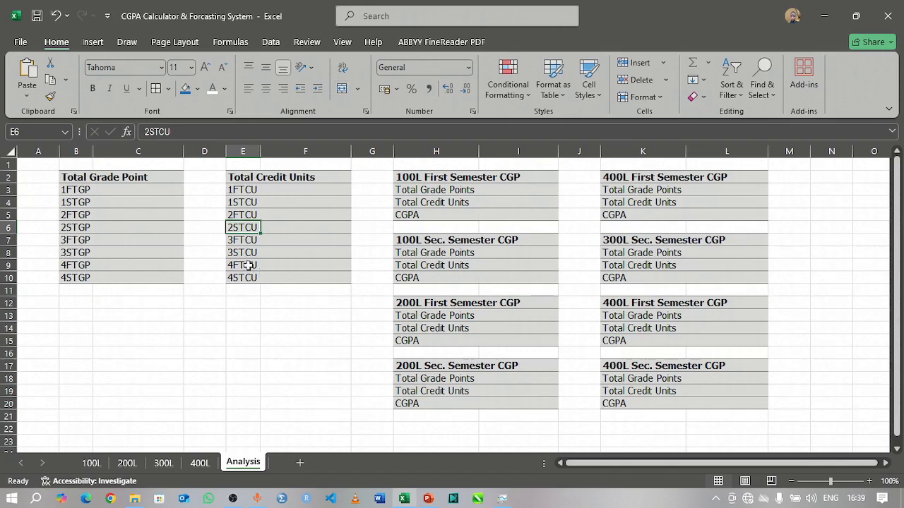
{"action": "left_click", "coordinate": [248, 265]}
{"action": "left_click", "coordinate": [460, 243]}
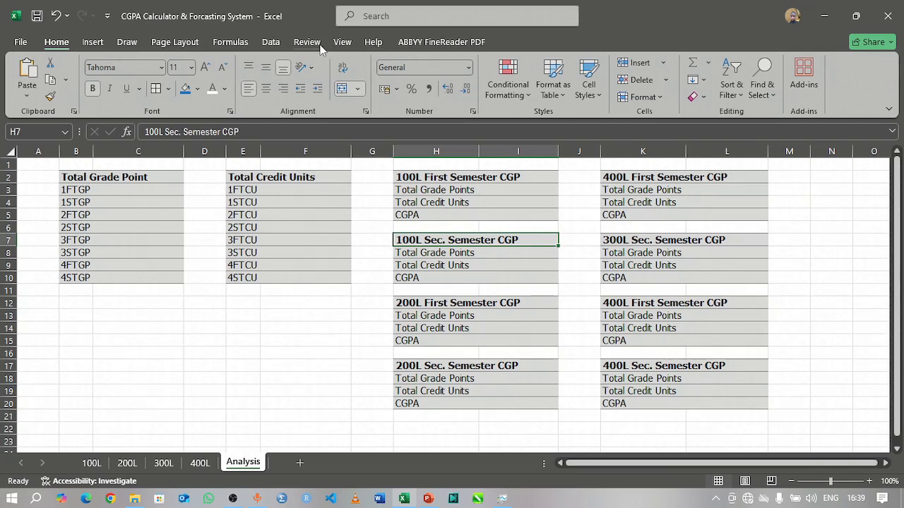
Step: Hide the gridlines on the Analysis sheet
{"action": "left_click", "coordinate": [341, 43]}
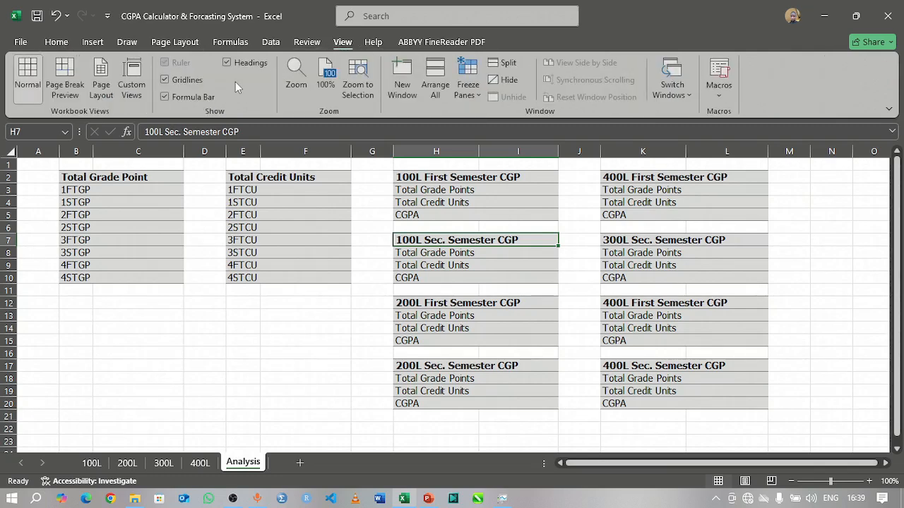
{"action": "left_click", "coordinate": [164, 79]}
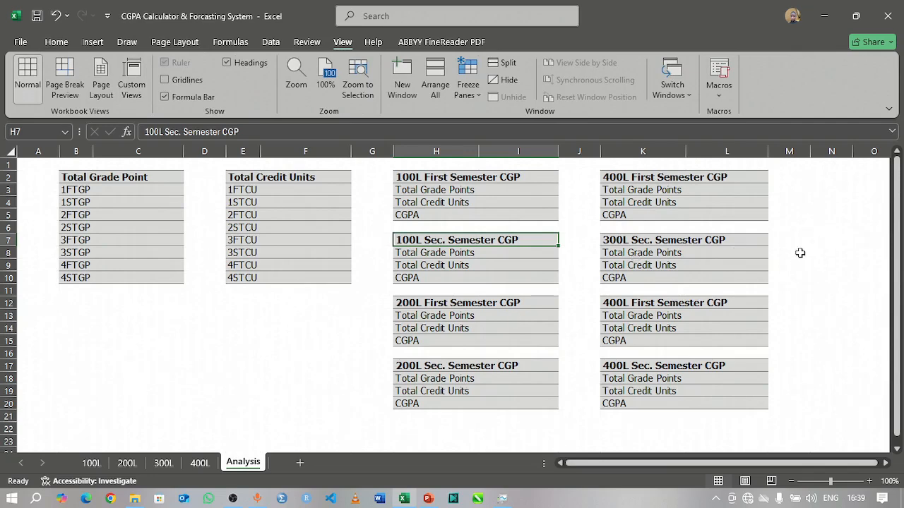
{"action": "left_click", "coordinate": [823, 242]}
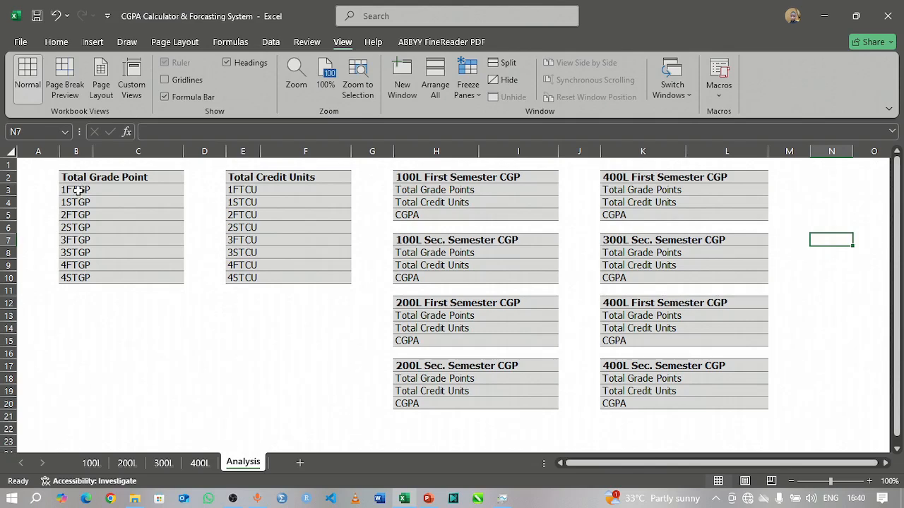
Step: Compare the Total Grade Point and Total Credit Units headings with the TGP and CU columns of the 400L second semester table
{"action": "left_click", "coordinate": [77, 190]}
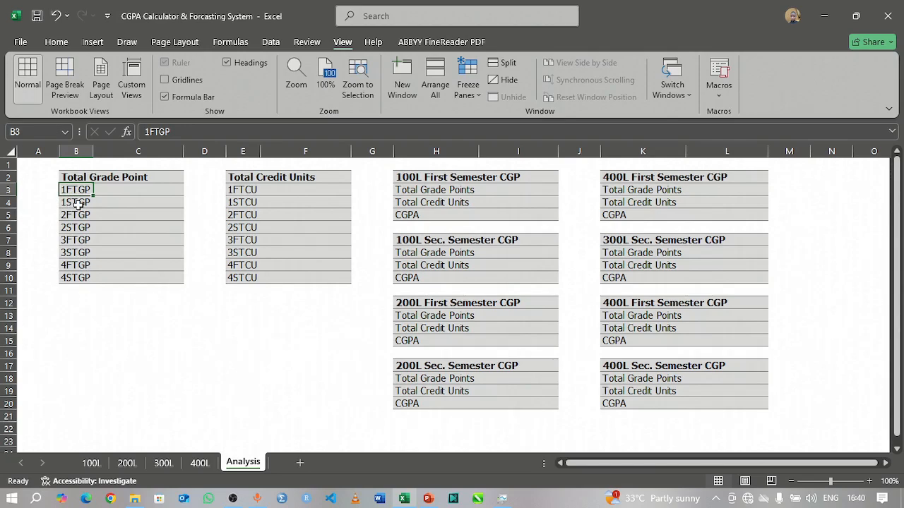
{"action": "left_click", "coordinate": [113, 177]}
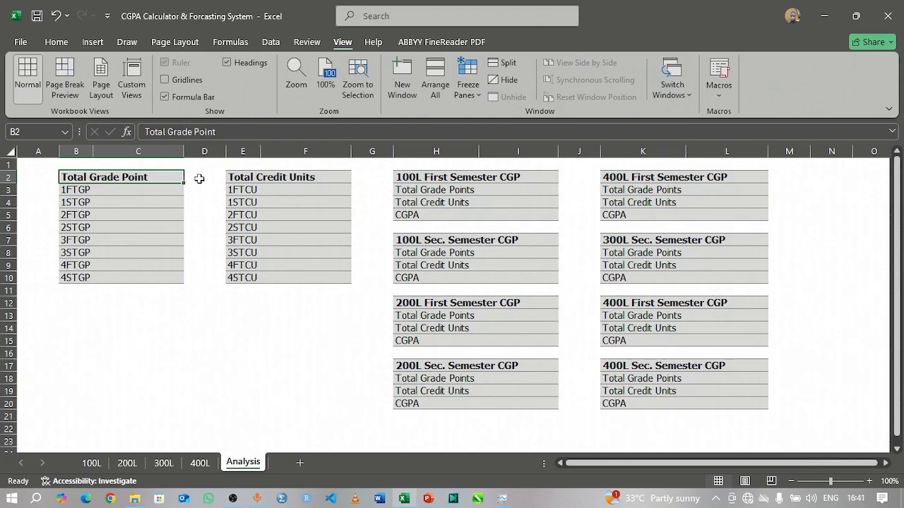
{"action": "left_click", "coordinate": [252, 178]}
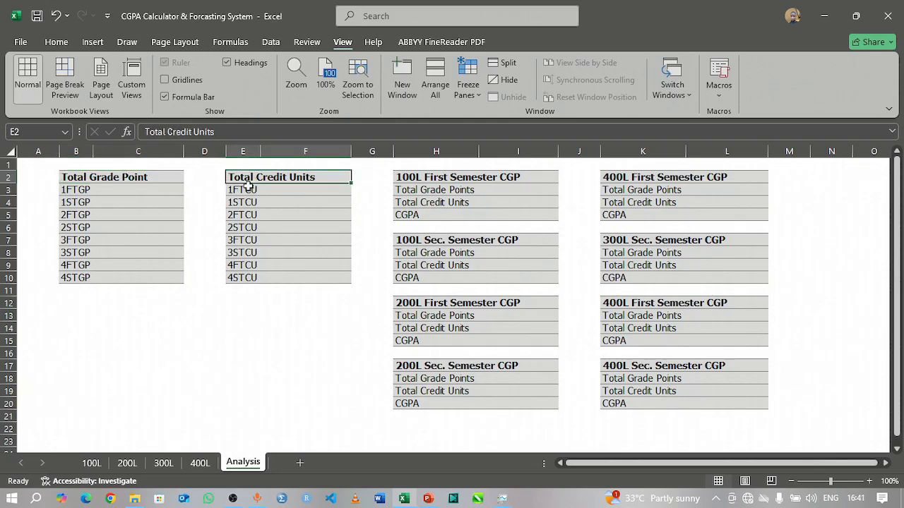
{"action": "left_click", "coordinate": [198, 464]}
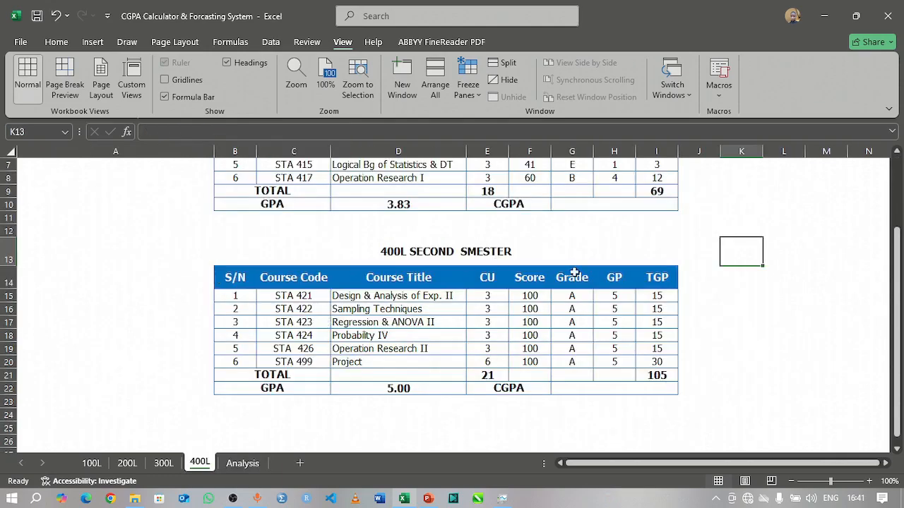
{"action": "left_click", "coordinate": [659, 277]}
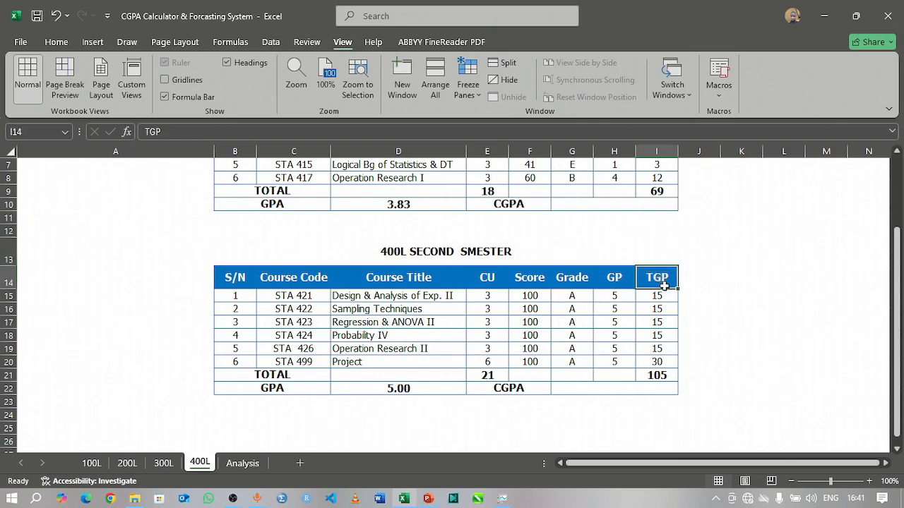
{"action": "left_click", "coordinate": [657, 374]}
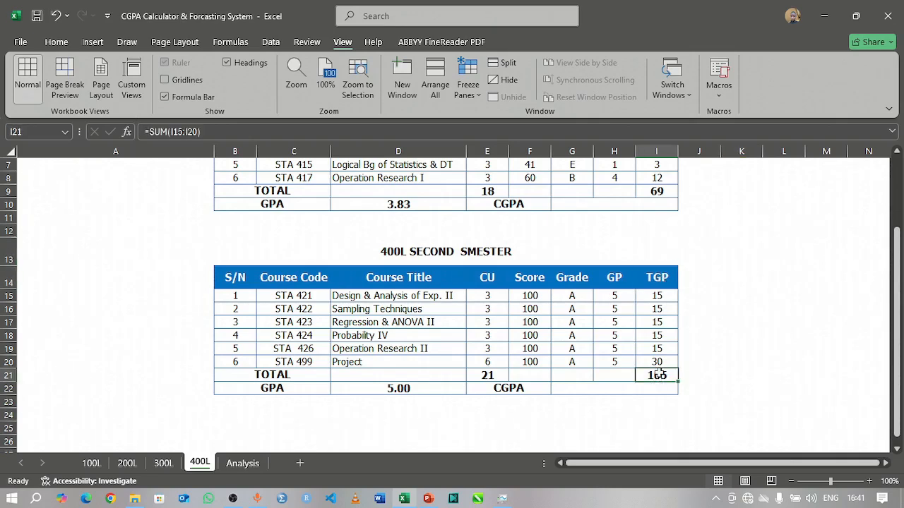
{"action": "left_click", "coordinate": [486, 277]}
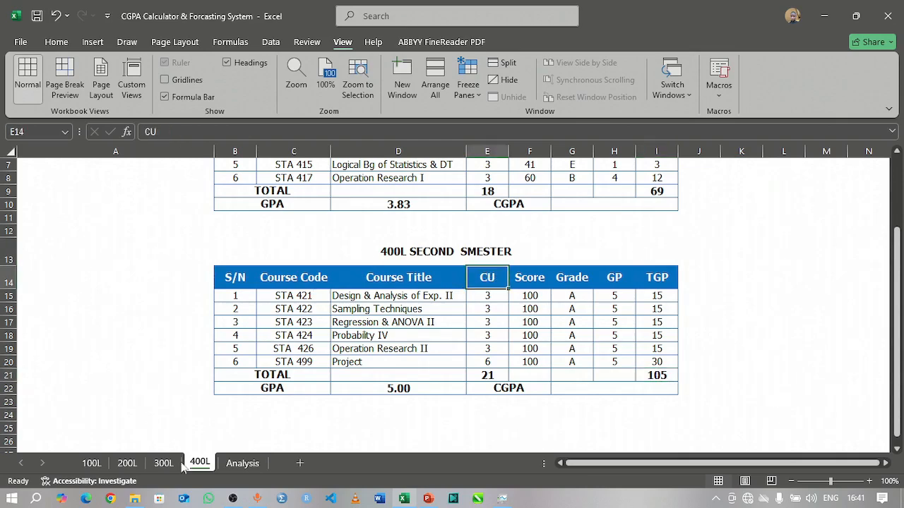
Step: Review the grade point and credit unit abbreviations on the Analysis sheet and the empty cells beside them and the 100L first semester block
{"action": "left_click", "coordinate": [244, 463]}
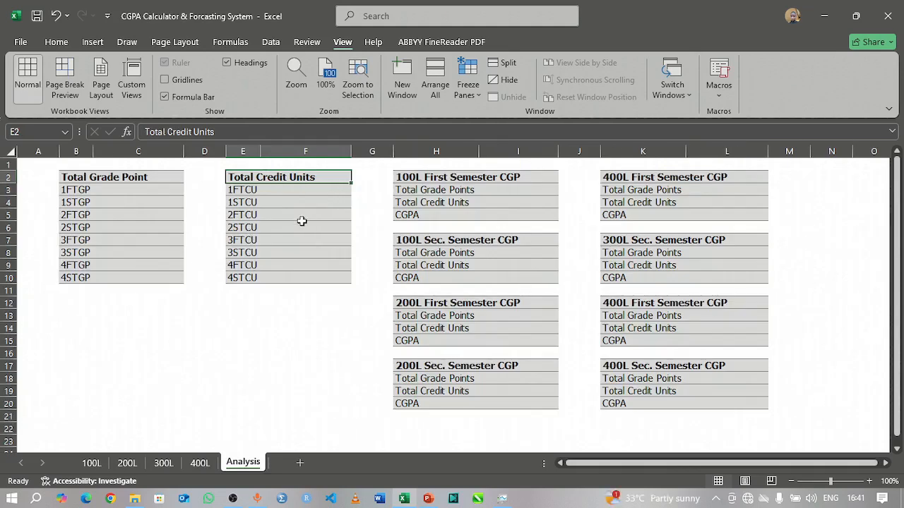
{"action": "left_click", "coordinate": [75, 191]}
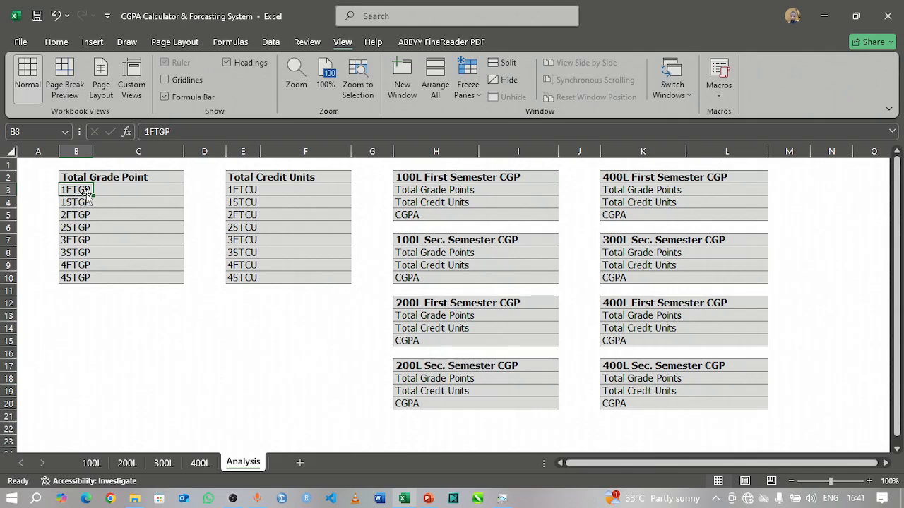
{"action": "left_click", "coordinate": [233, 189]}
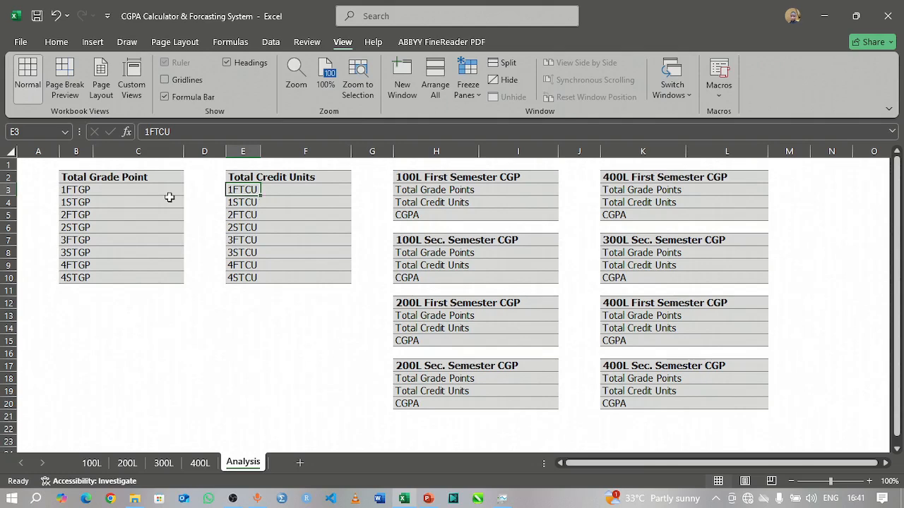
{"action": "left_click", "coordinate": [68, 189]}
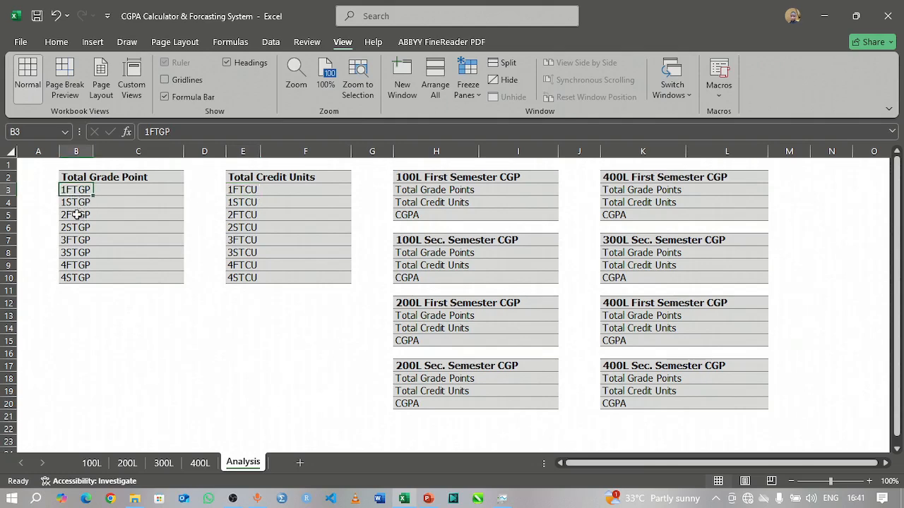
{"action": "left_click", "coordinate": [73, 203]}
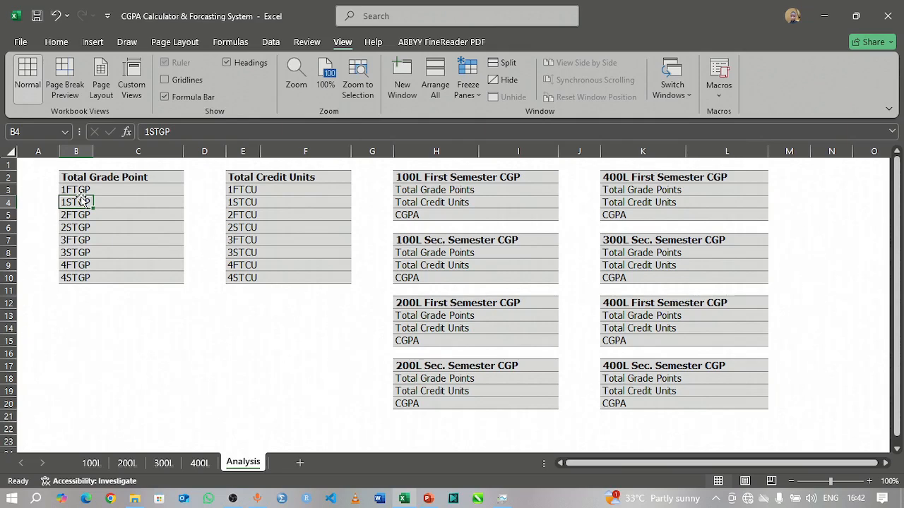
{"action": "left_click", "coordinate": [72, 240]}
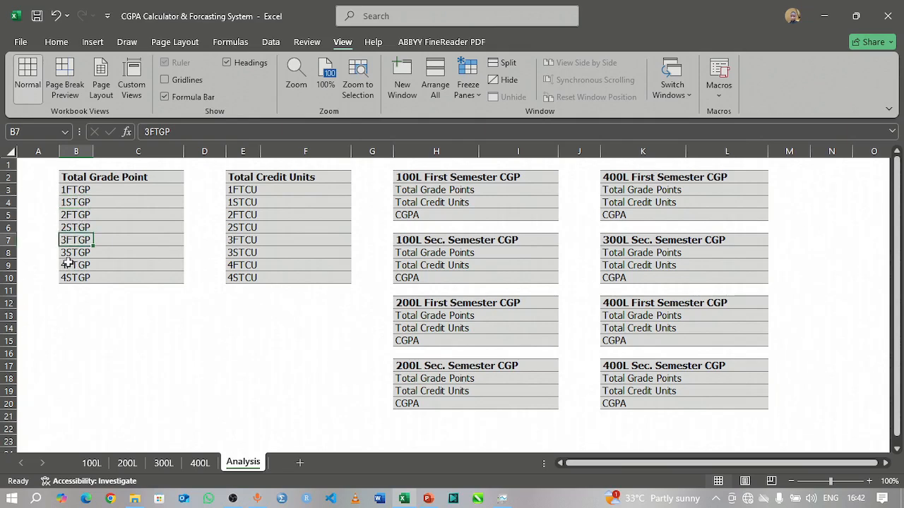
{"action": "left_click", "coordinate": [67, 265]}
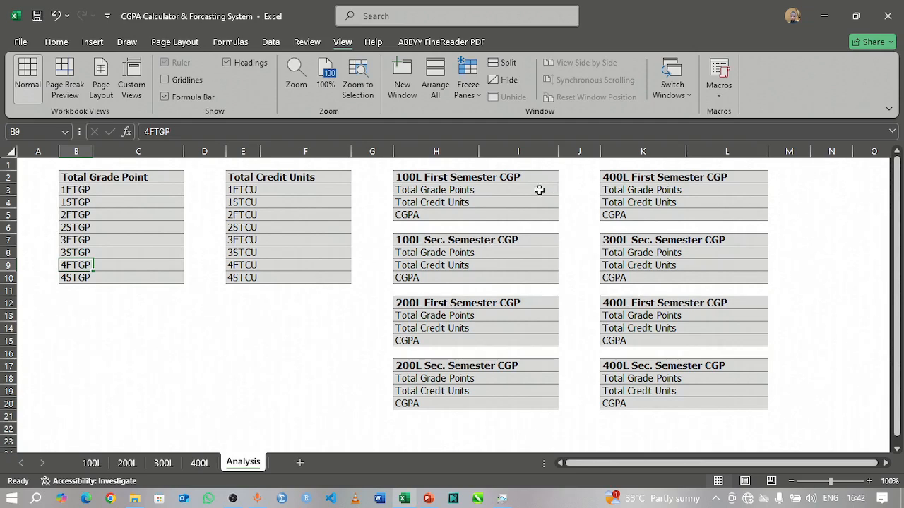
{"action": "left_click_drag", "start_coordinate": [526, 190], "coordinate": [533, 208]}
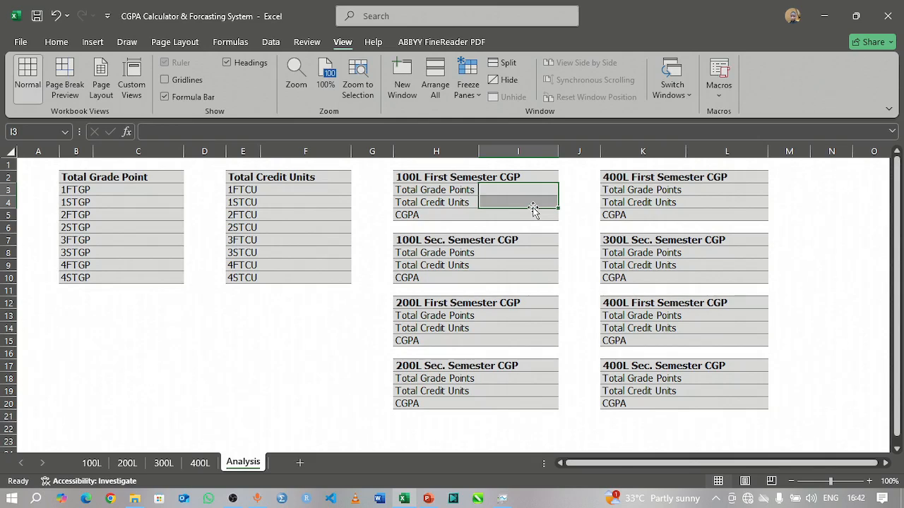
{"action": "left_click", "coordinate": [156, 190]}
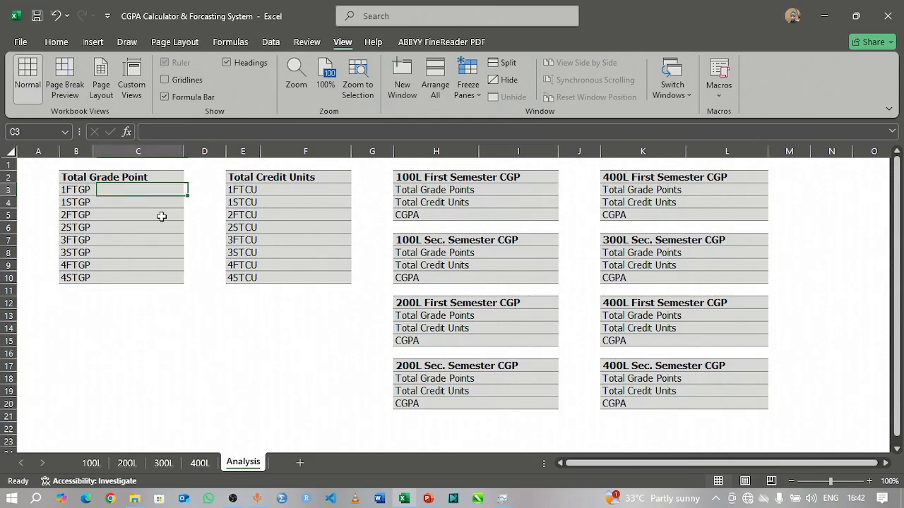
{"action": "left_click", "coordinate": [161, 238], "text": "shift"}
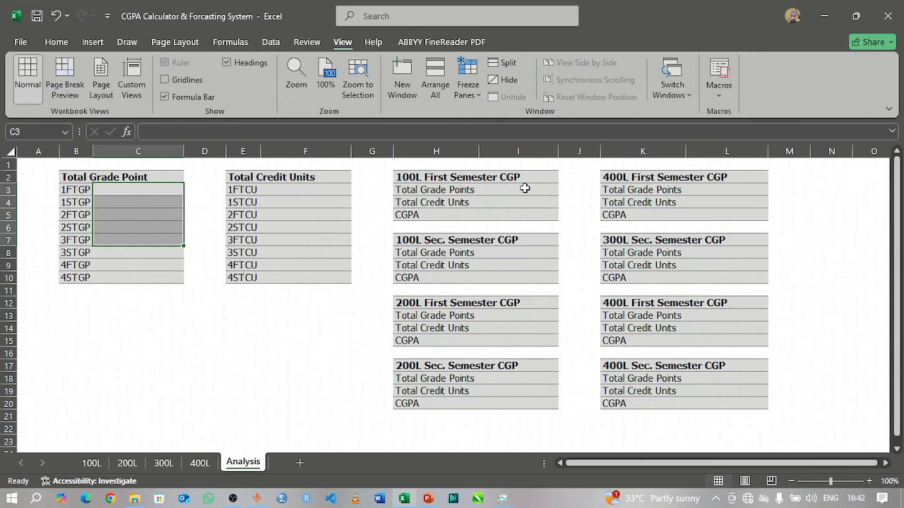
Step: Check the CU and TGP totals of both semester tables on the 100L sheet
{"action": "left_click", "coordinate": [96, 466]}
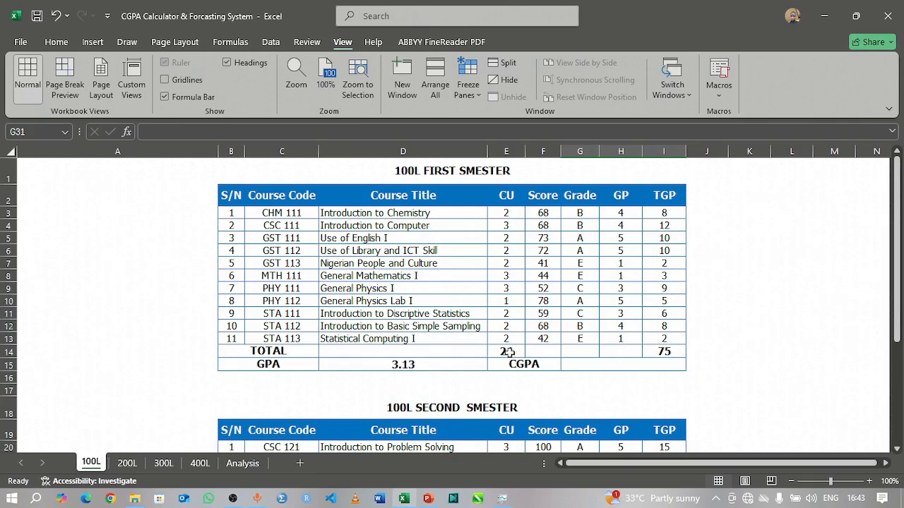
{"action": "scroll", "coordinate": [509, 352], "scroll_direction": "down", "scroll_amount": 8}
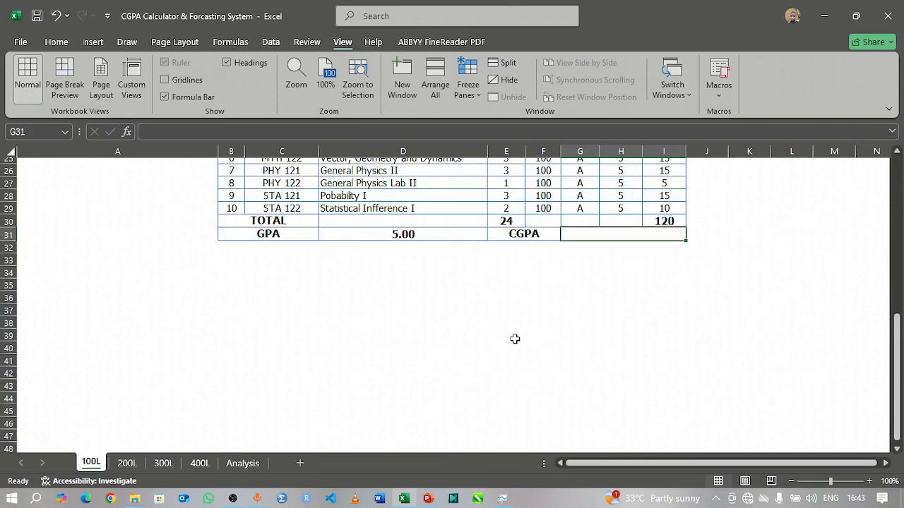
Step: Check the CU and TGP totals of both semester tables on the 400L sheet
{"action": "left_click", "coordinate": [198, 463]}
{"action": "scroll", "coordinate": [469, 338], "scroll_direction": "up", "scroll_amount": 2}
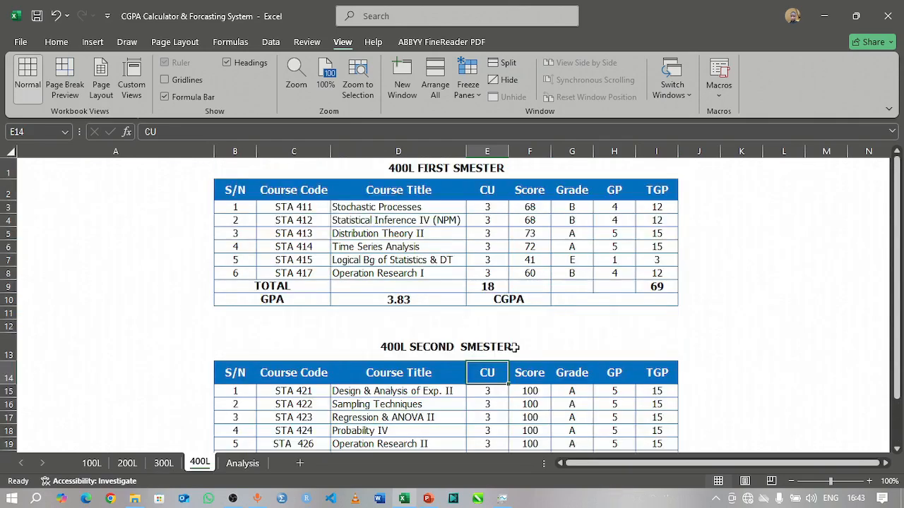
{"action": "scroll", "coordinate": [560, 377], "scroll_direction": "down", "scroll_amount": 5}
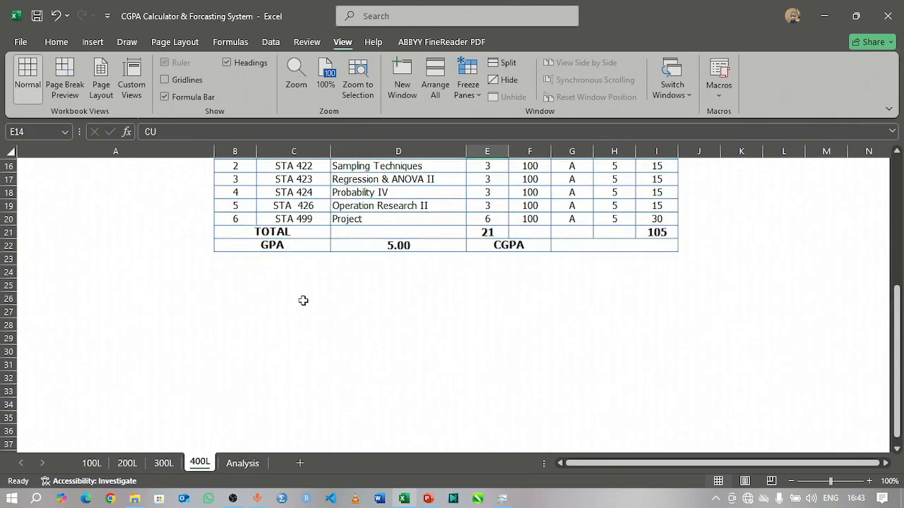
Step: Link the 1FTGP cell C3 on the Analysis sheet to the first semester TGP total in I14 of the 100L sheet
{"action": "left_click", "coordinate": [243, 465]}
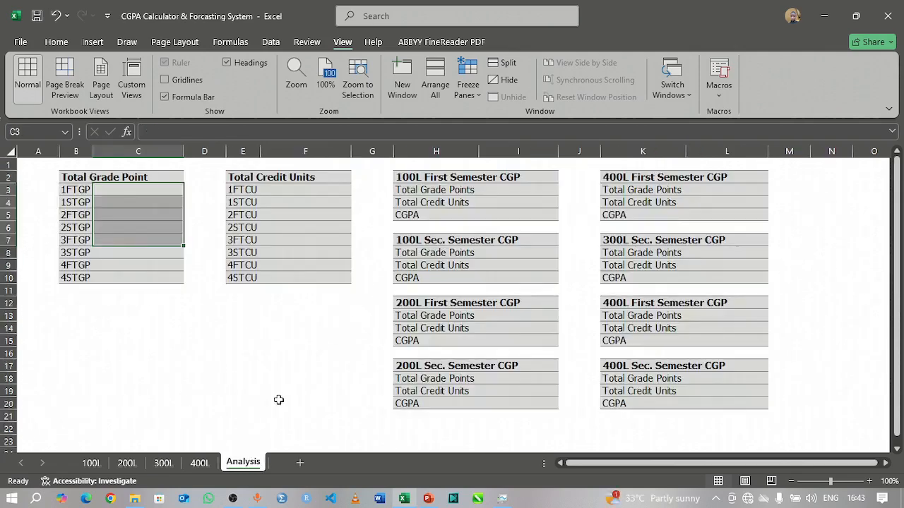
{"action": "left_click", "coordinate": [166, 194]}
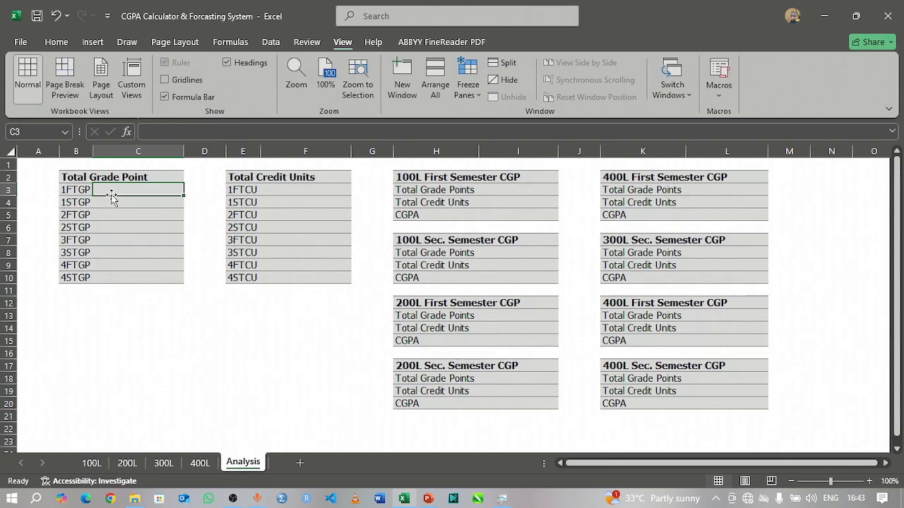
{"action": "type", "text": "="}
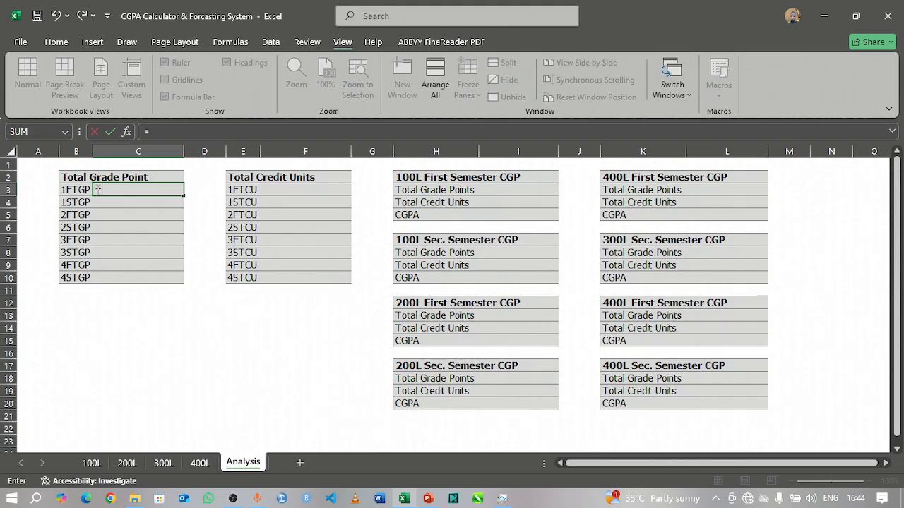
{"action": "left_click", "coordinate": [91, 464]}
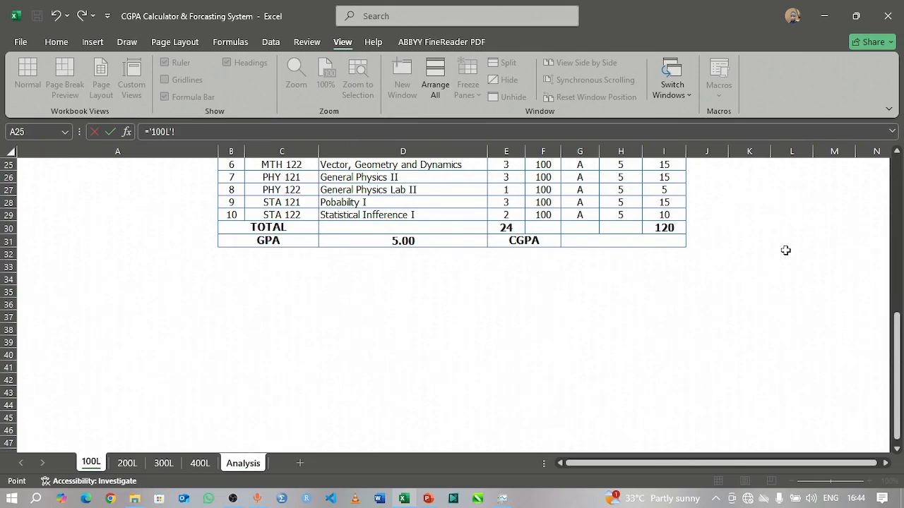
{"action": "scroll", "coordinate": [785, 250], "scroll_direction": "up", "scroll_amount": 4}
{"action": "scroll", "coordinate": [664, 229], "scroll_direction": "up", "scroll_amount": 1}
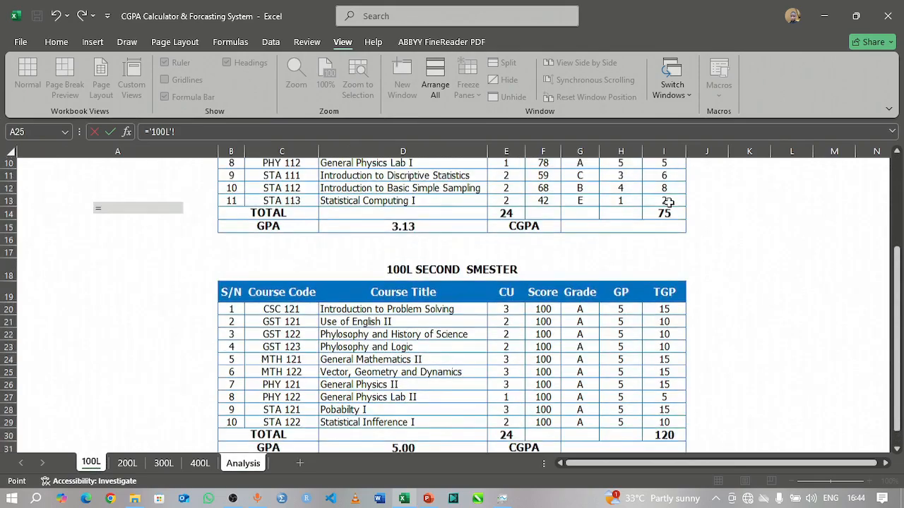
{"action": "left_click", "coordinate": [667, 232]}
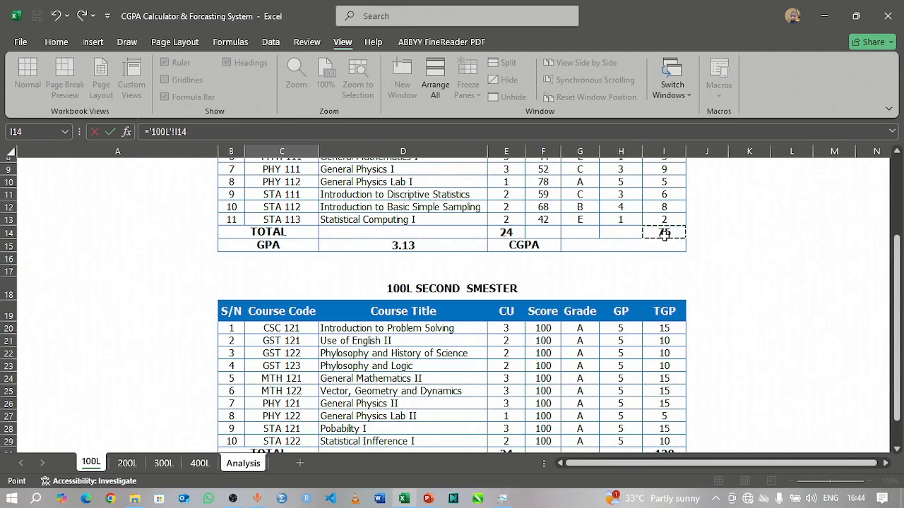
{"action": "key", "text": "Return"}
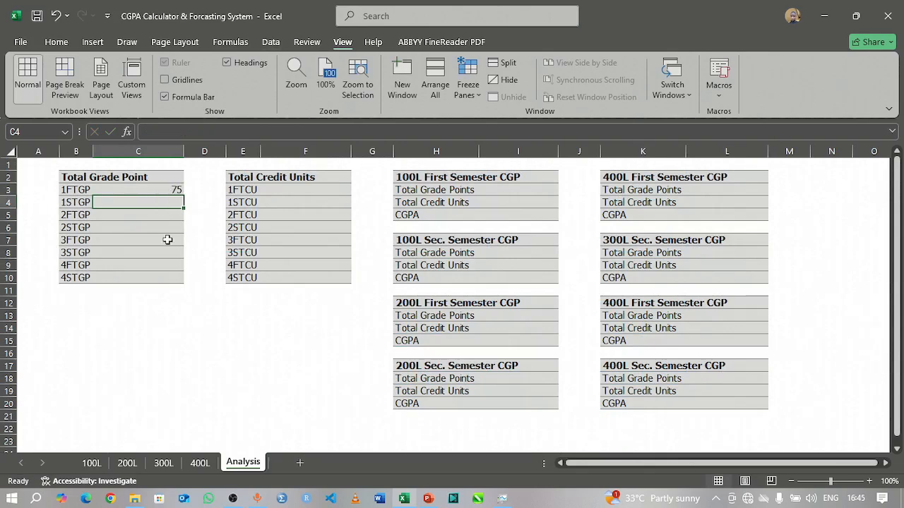
Step: Change the STA 113 score on the 100L sheet to 78 and check the linked 1FTGP value on the Analysis sheet
{"action": "left_click", "coordinate": [90, 463]}
{"action": "scroll", "coordinate": [494, 282], "scroll_direction": "up", "scroll_amount": 3}
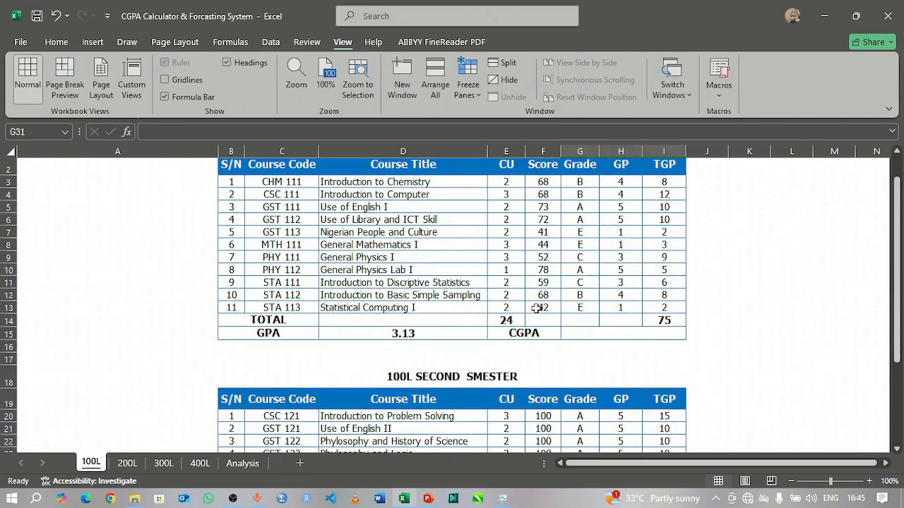
{"action": "left_click", "coordinate": [542, 308]}
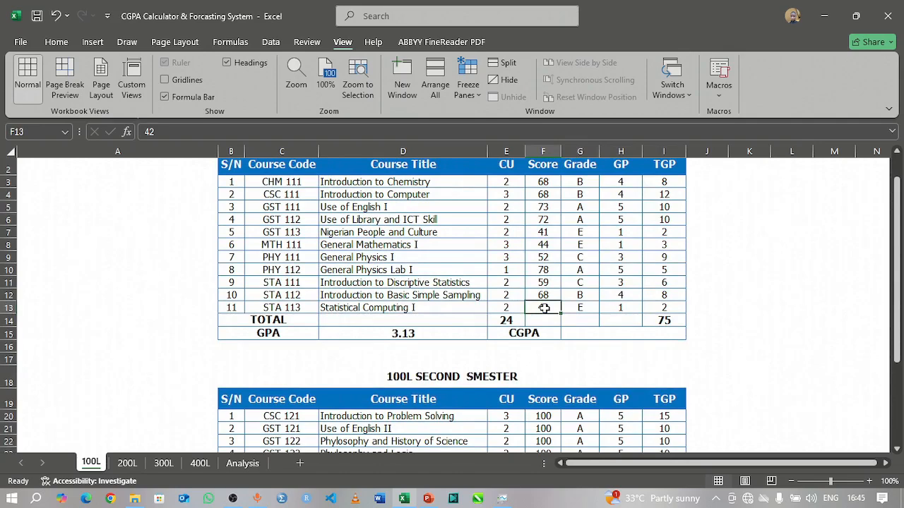
{"action": "type", "text": "78"}
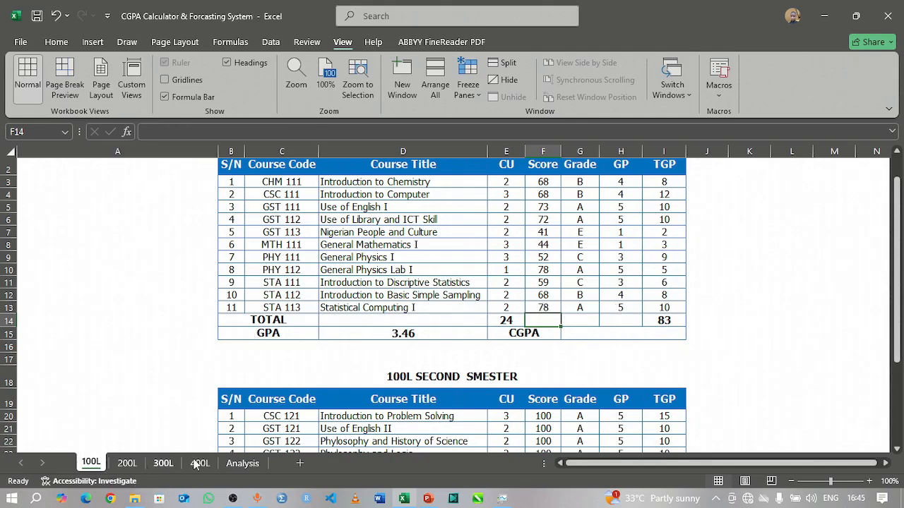
{"action": "left_click", "coordinate": [235, 465]}
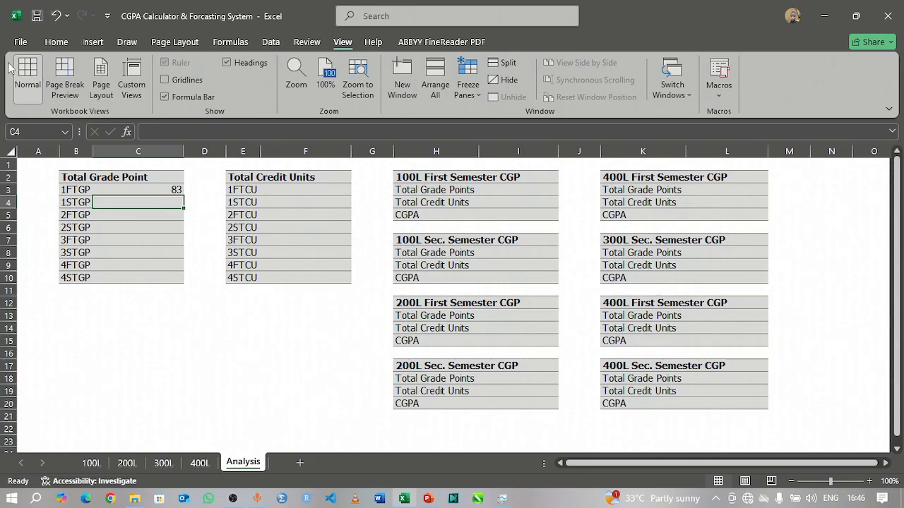
Step: Link the 1STGP cell C4 to the second semester TGP total in I30 of the 100L sheet and check its formula
{"action": "type", "text": "="}
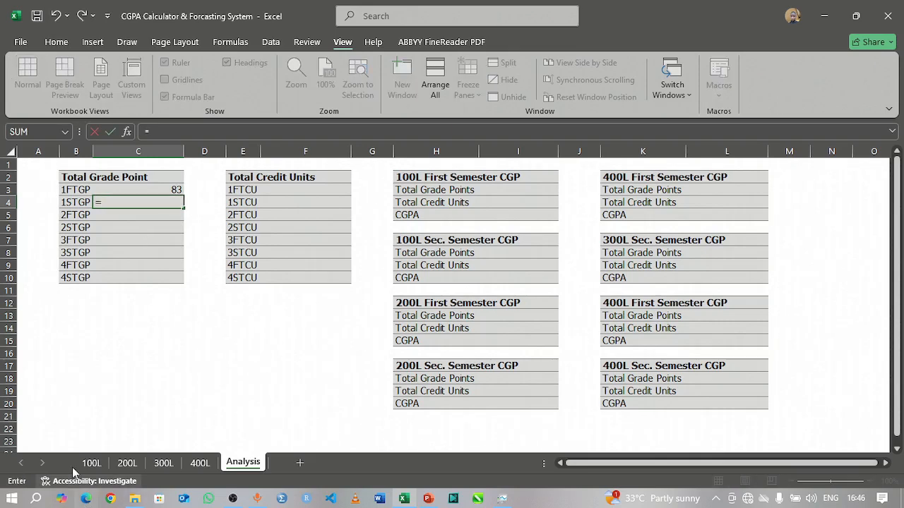
{"action": "left_click", "coordinate": [84, 465]}
{"action": "scroll", "coordinate": [593, 290], "scroll_direction": "down", "scroll_amount": 2}
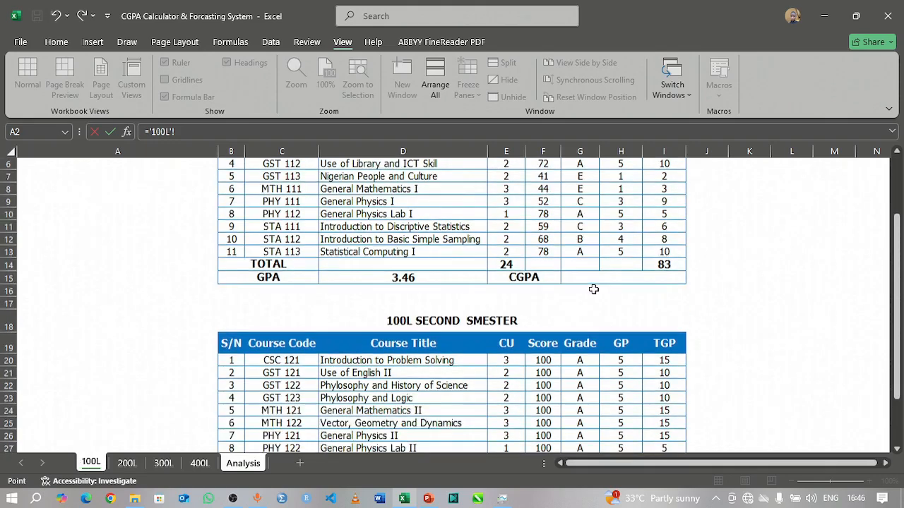
{"action": "scroll", "coordinate": [593, 289], "scroll_direction": "down", "scroll_amount": 6}
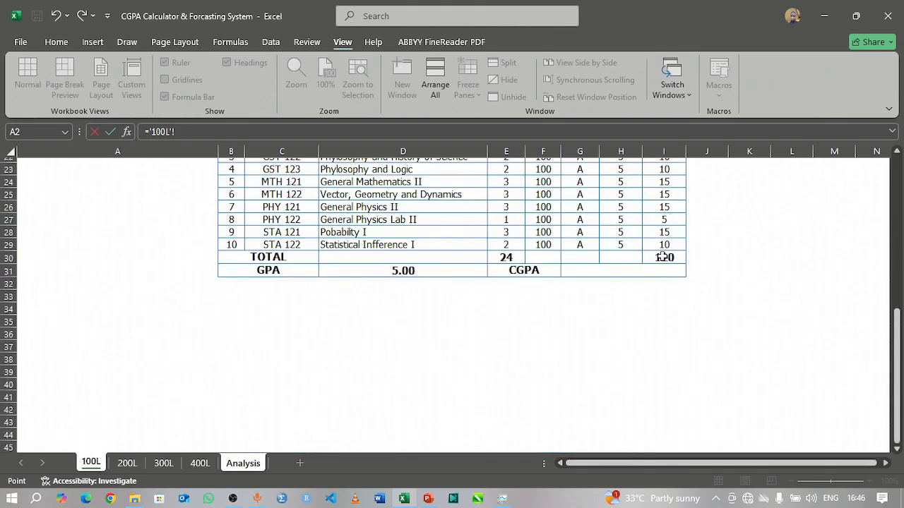
{"action": "left_click", "coordinate": [662, 256]}
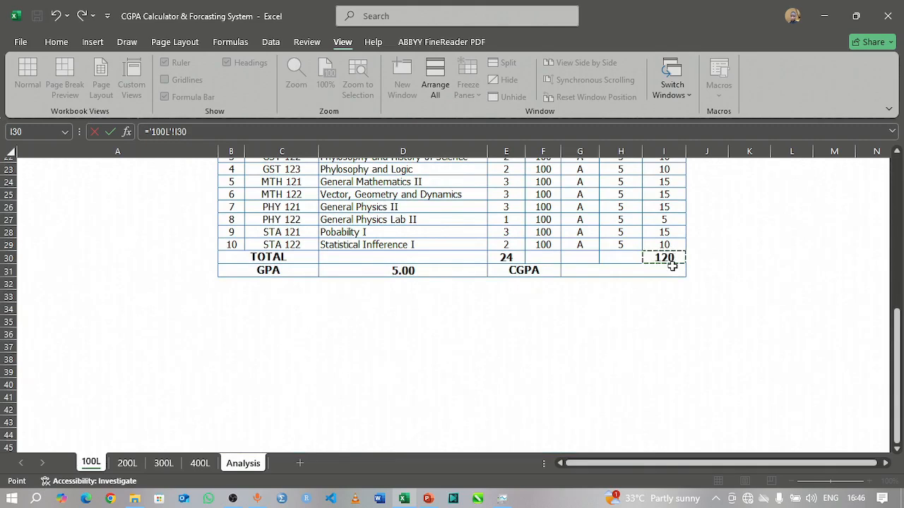
{"action": "key", "text": "Return"}
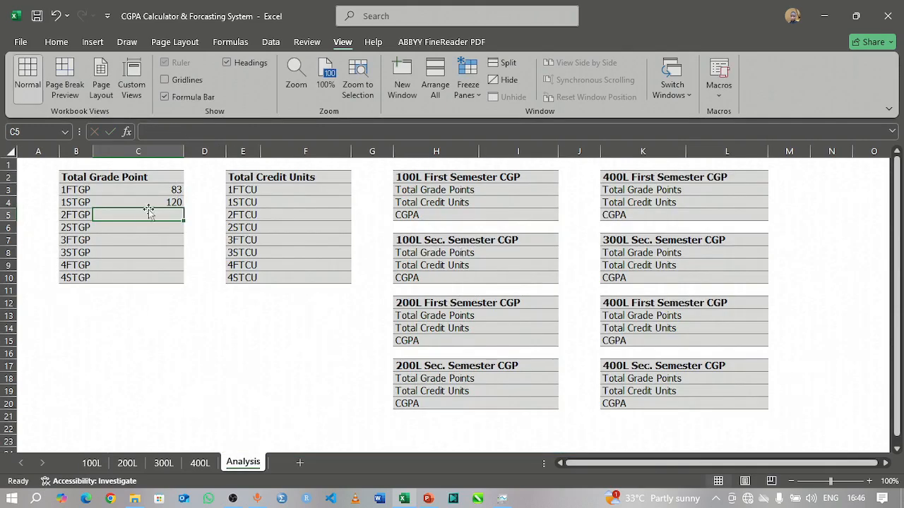
{"action": "left_click", "coordinate": [156, 202]}
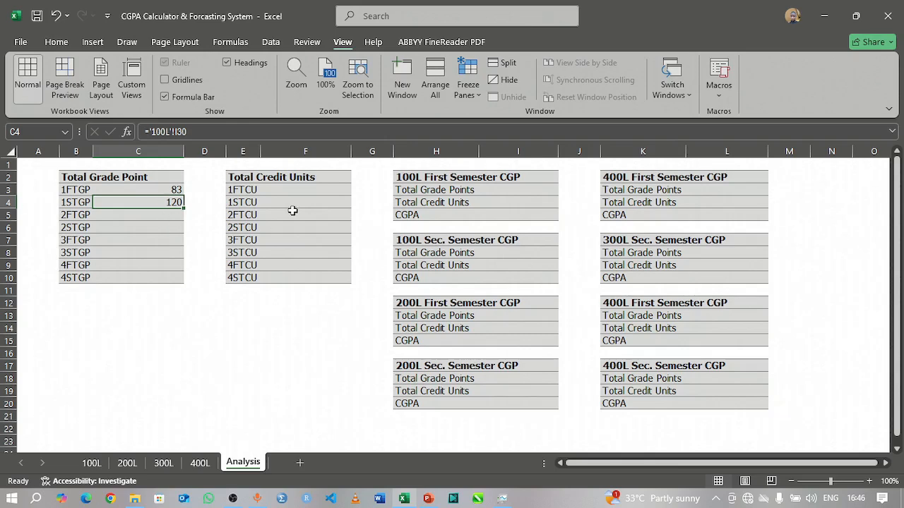
Step: Link the 1FTCU cell F3 on the Analysis sheet to the first semester CU total in E14 of the 100L sheet
{"action": "left_click", "coordinate": [324, 188]}
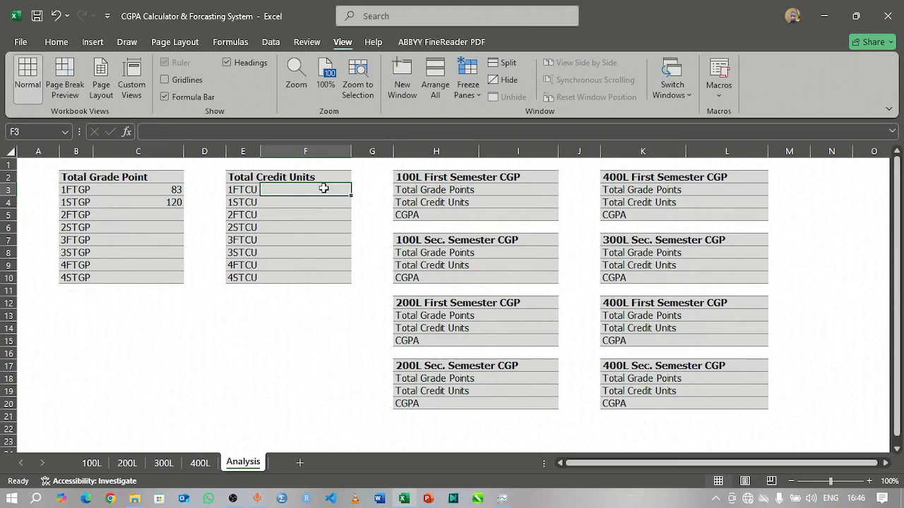
{"action": "type", "text": "="}
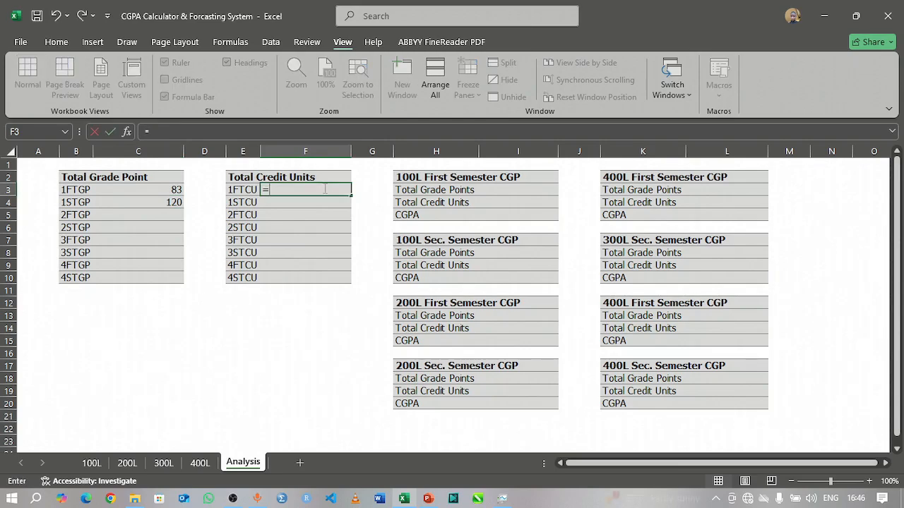
{"action": "left_click", "coordinate": [92, 463]}
{"action": "left_click_drag", "start_coordinate": [902, 338], "coordinate": [901, 208]}
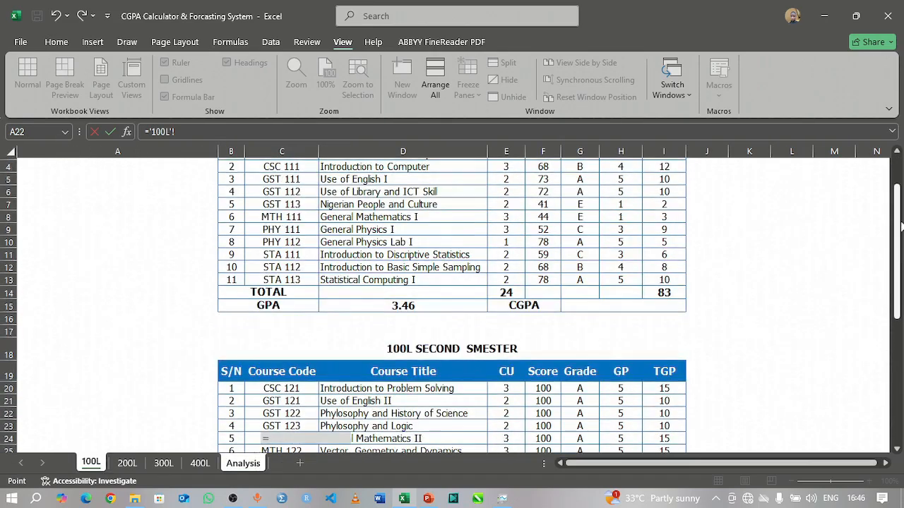
{"action": "left_click", "coordinate": [505, 294]}
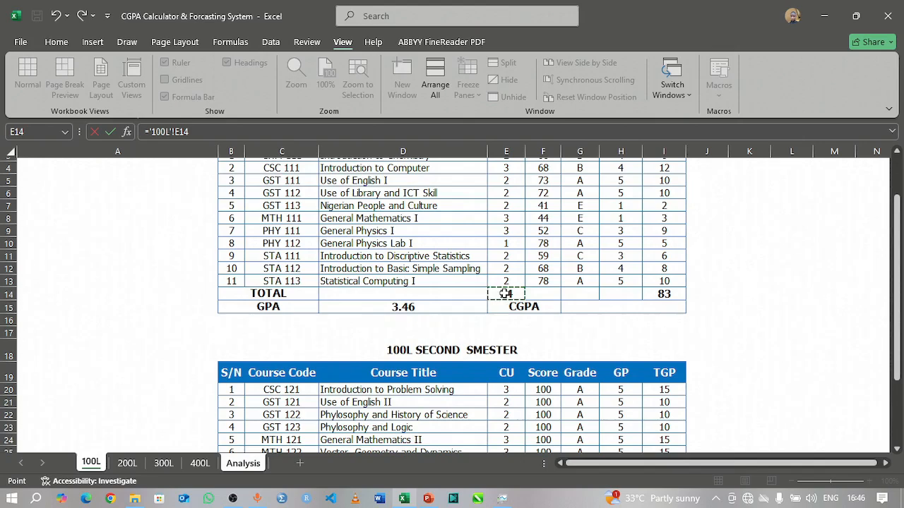
{"action": "key", "text": "Return"}
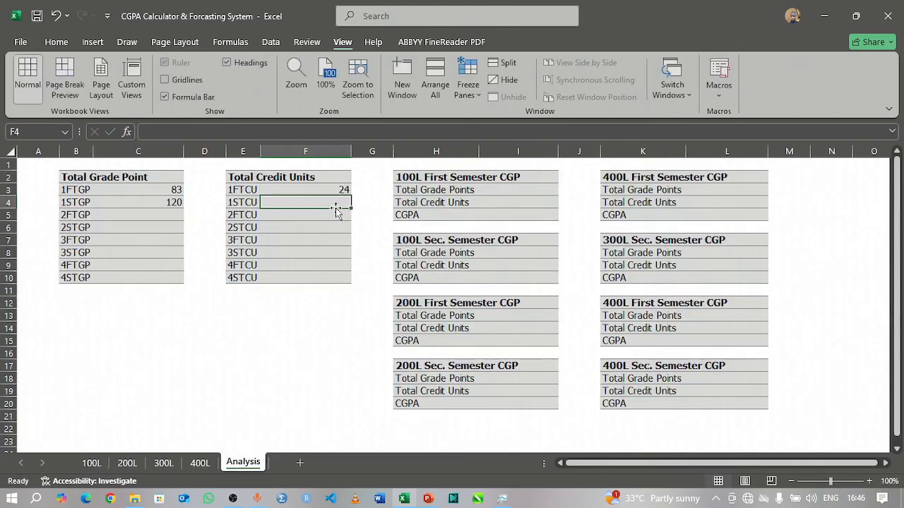
Step: Link the 1STCU cell F4 on the Analysis sheet to the second semester CU total in E30 of the 100L sheet
{"action": "type", "text": "="}
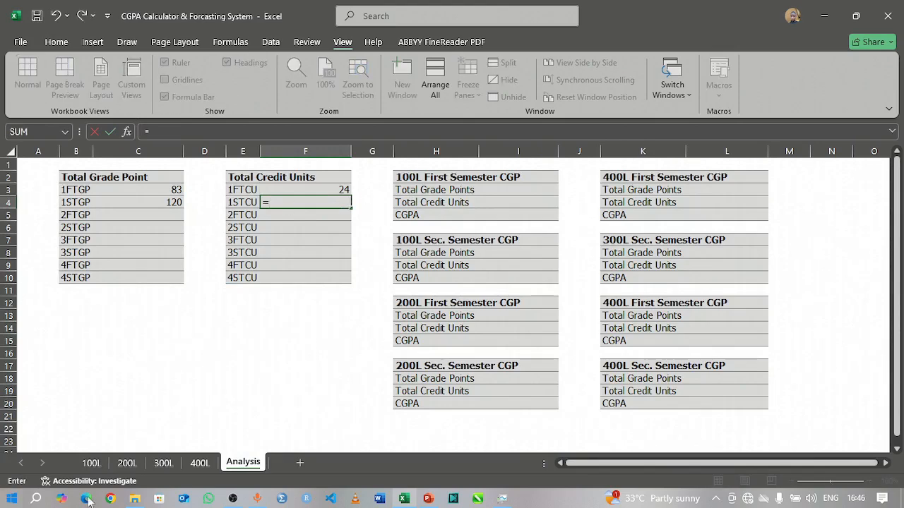
{"action": "left_click", "coordinate": [93, 463]}
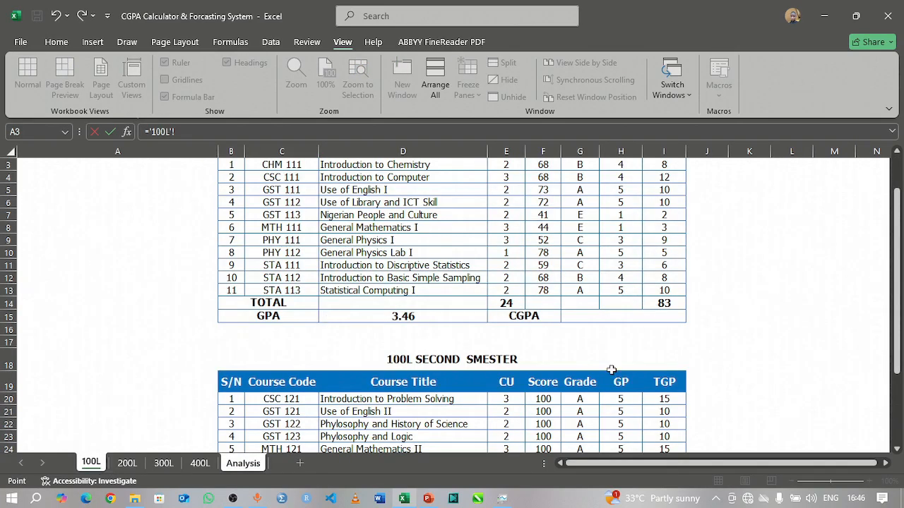
{"action": "scroll", "coordinate": [611, 370], "scroll_direction": "down", "scroll_amount": 5}
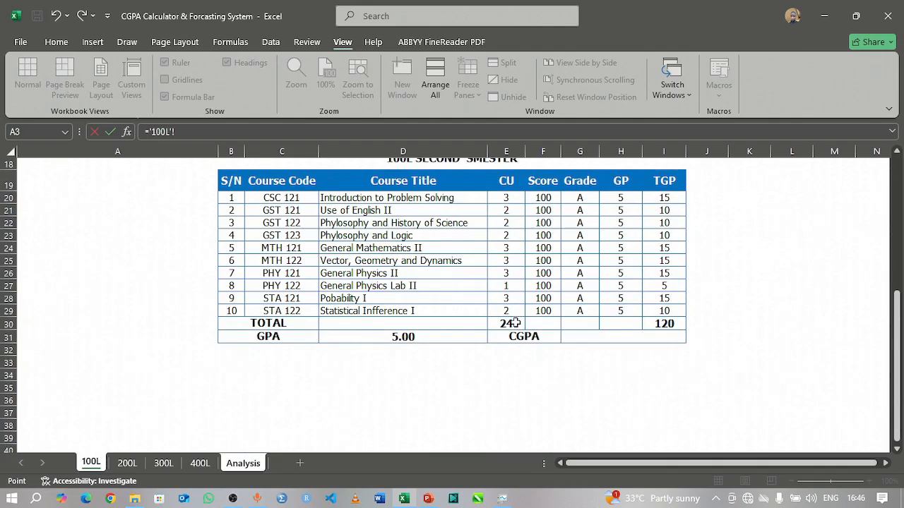
{"action": "left_click", "coordinate": [514, 323]}
{"action": "key", "text": "Return"}
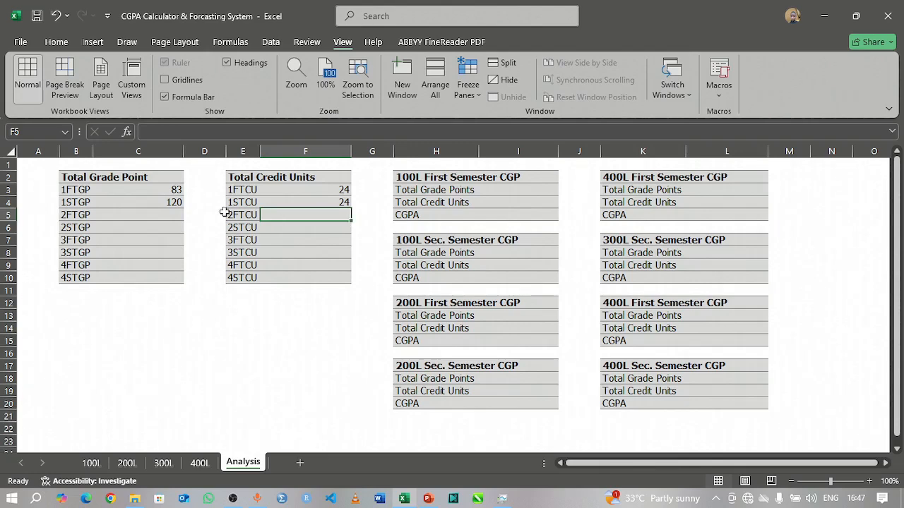
Step: Link the 2FTGP cell C5 on the Analysis sheet to the first semester TGP total in I11 of the 200L sheet
{"action": "left_click", "coordinate": [167, 214]}
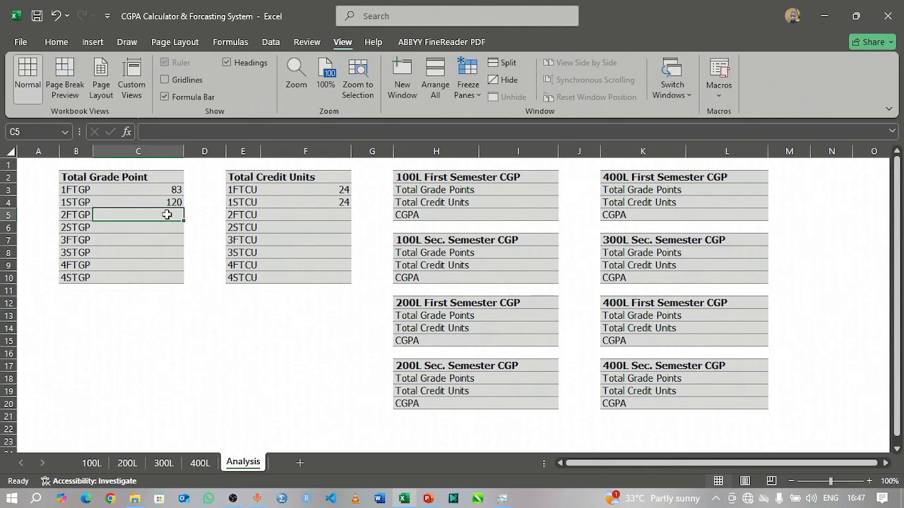
{"action": "type", "text": "="}
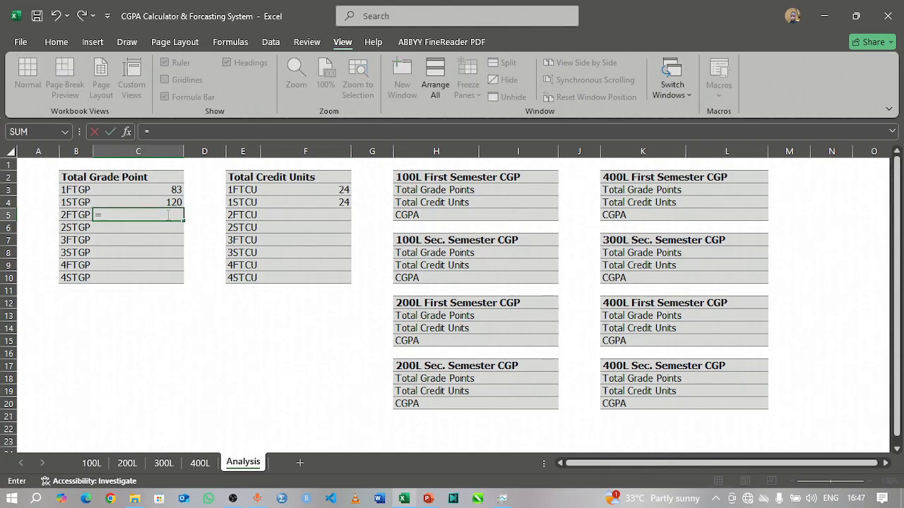
{"action": "left_click", "coordinate": [128, 464]}
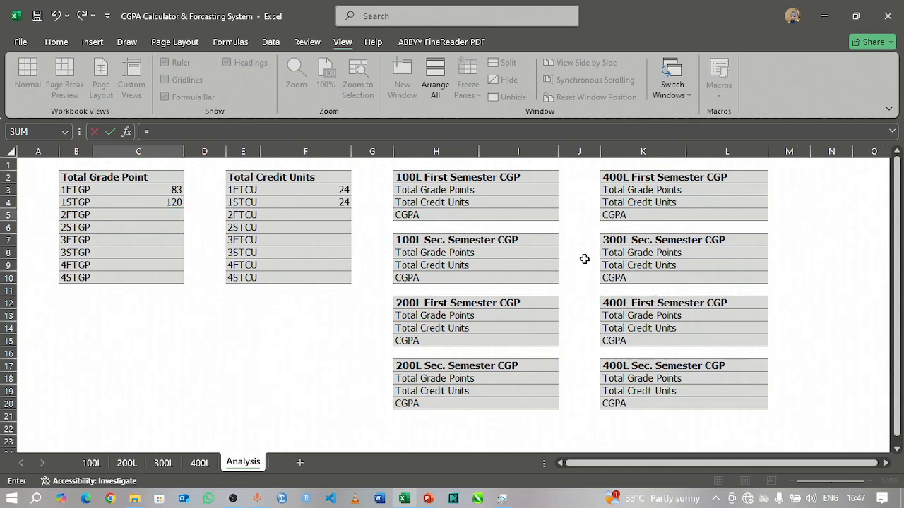
{"action": "left_click", "coordinate": [644, 318]}
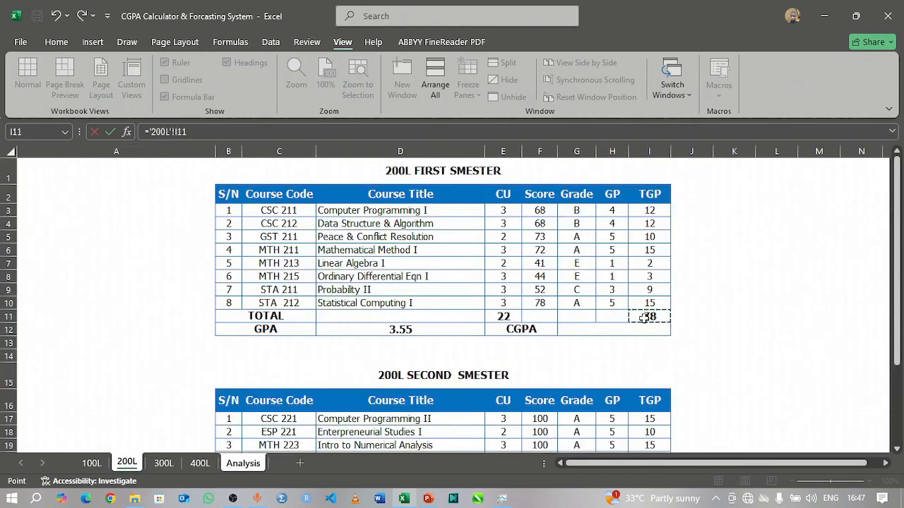
{"action": "key", "text": "Return"}
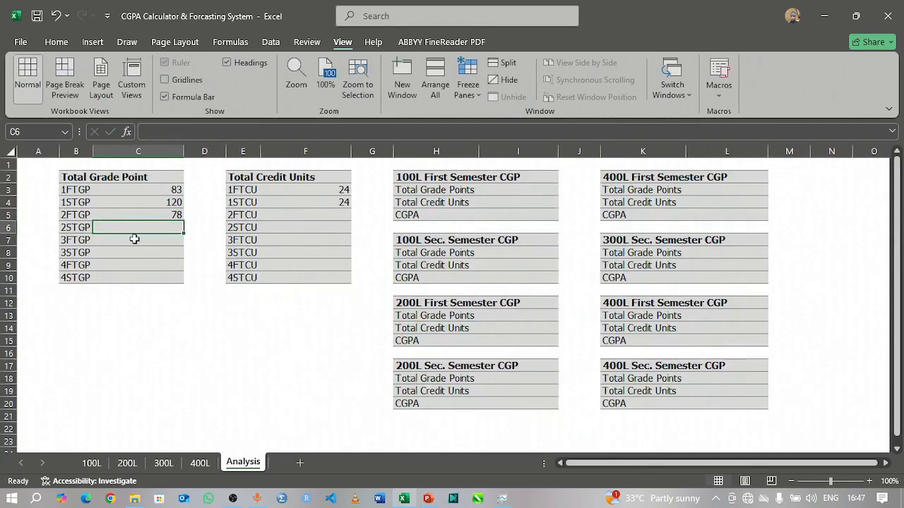
Step: Link the 2STGP cell C6 on the Analysis sheet to the second semester TGP total in I25 of the 200L sheet
{"action": "type", "text": "="}
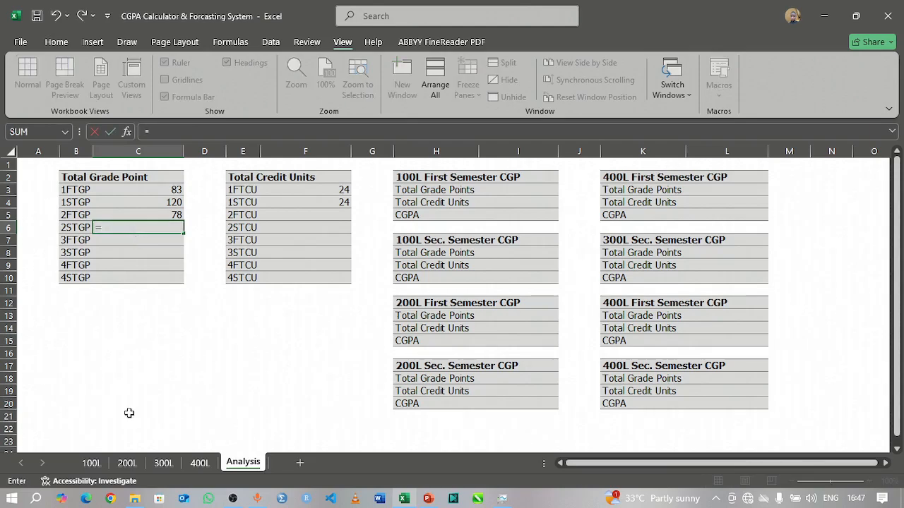
{"action": "left_click", "coordinate": [125, 463]}
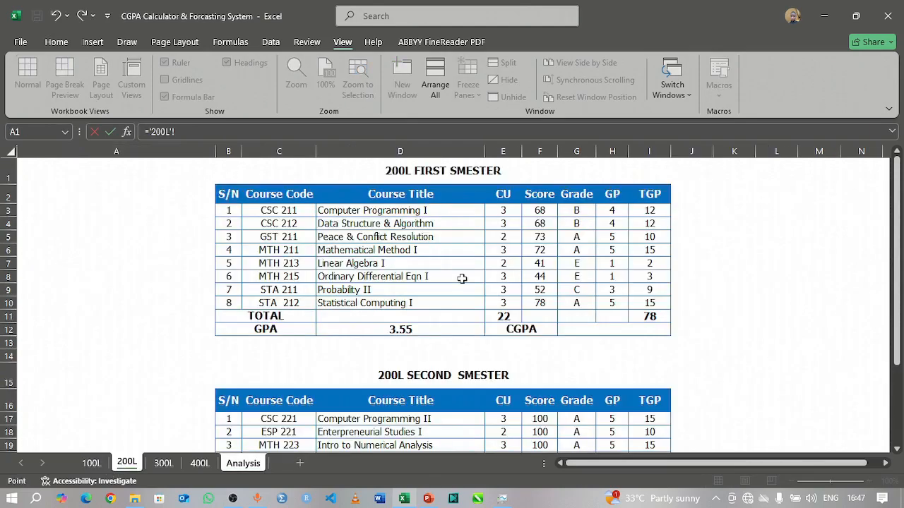
{"action": "scroll", "coordinate": [621, 384], "scroll_direction": "down", "scroll_amount": 5}
{"action": "scroll", "coordinate": [621, 383], "scroll_direction": "down", "scroll_amount": 3}
{"action": "scroll", "coordinate": [631, 248], "scroll_direction": "up", "scroll_amount": 1}
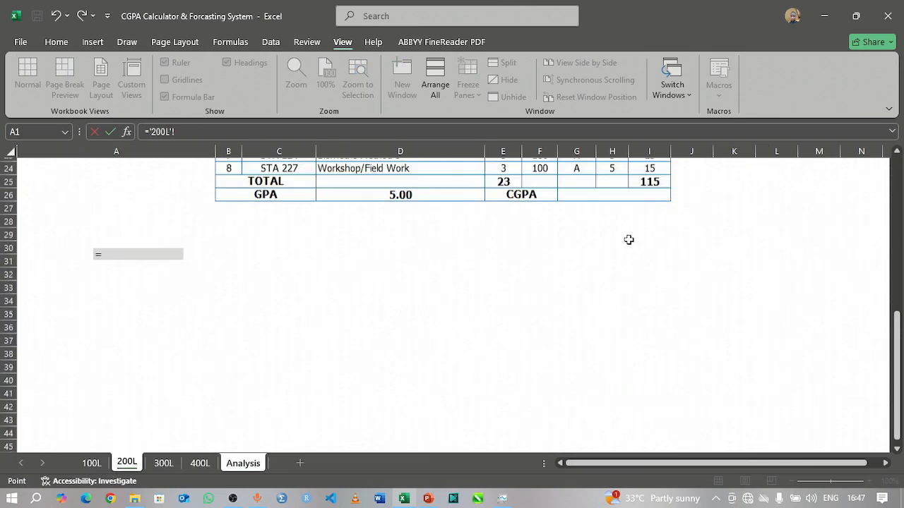
{"action": "left_click", "coordinate": [644, 195]}
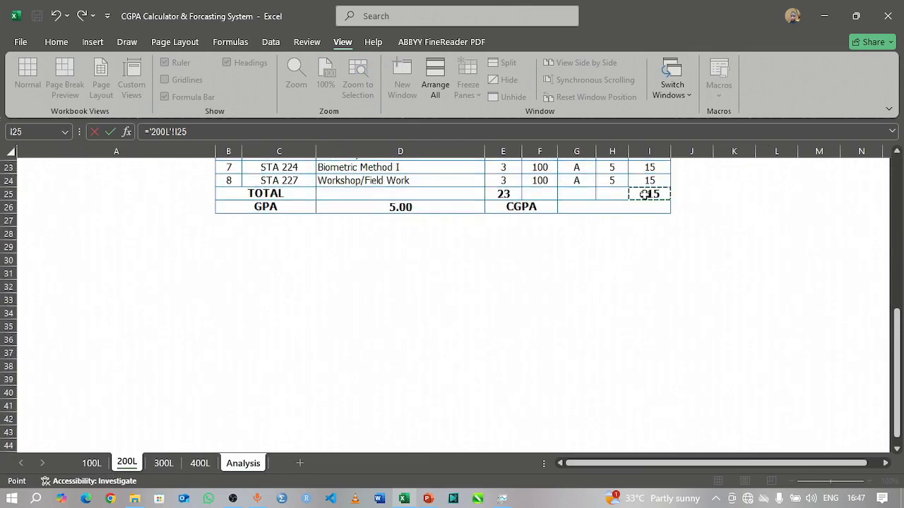
{"action": "key", "text": "Return"}
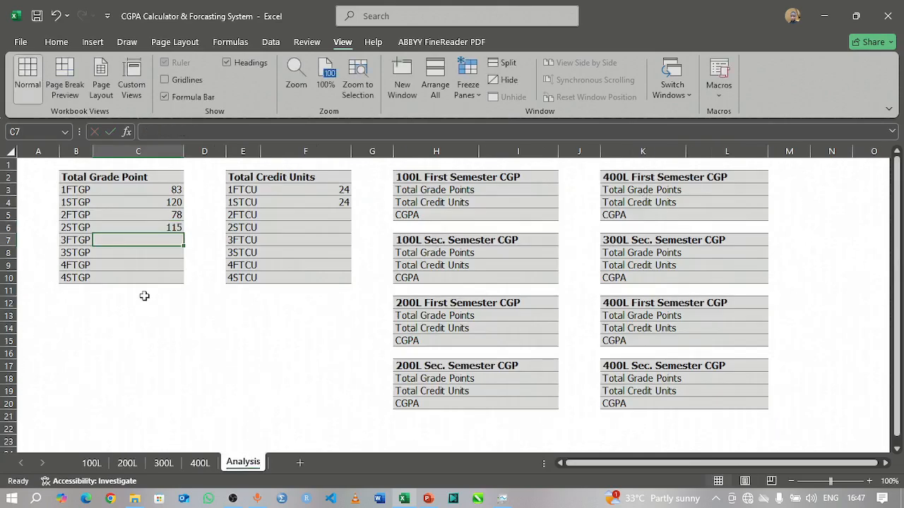
Step: Link the 2FTCU cell F5 on the Analysis sheet to the first semester CU total in E11 of the 200L sheet
{"action": "left_click", "coordinate": [337, 215]}
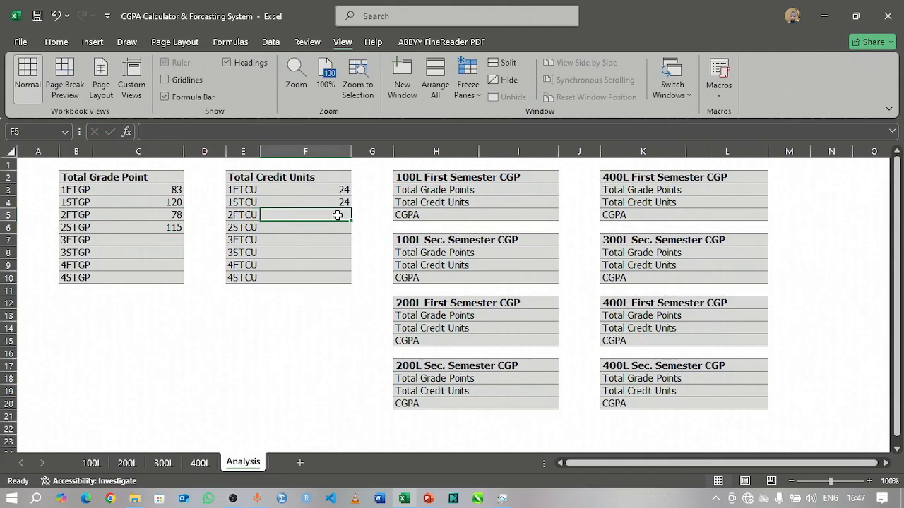
{"action": "type", "text": "="}
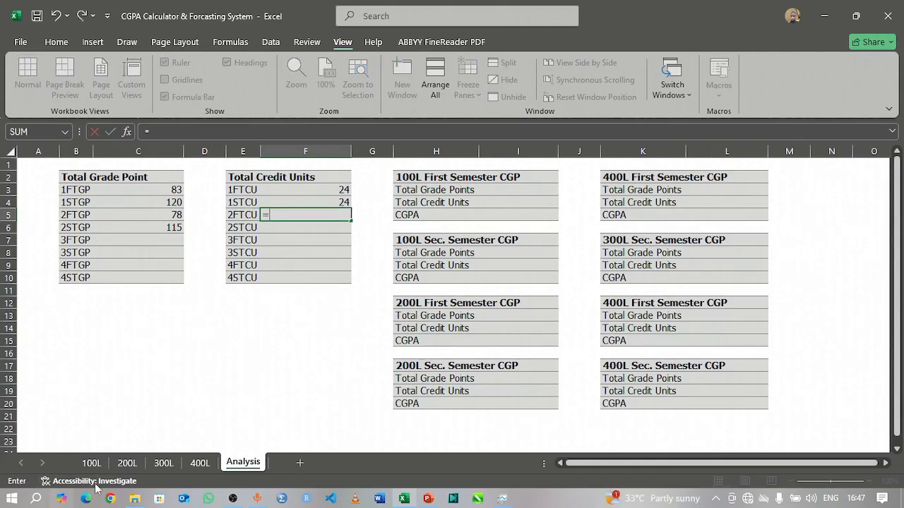
{"action": "left_click", "coordinate": [126, 464]}
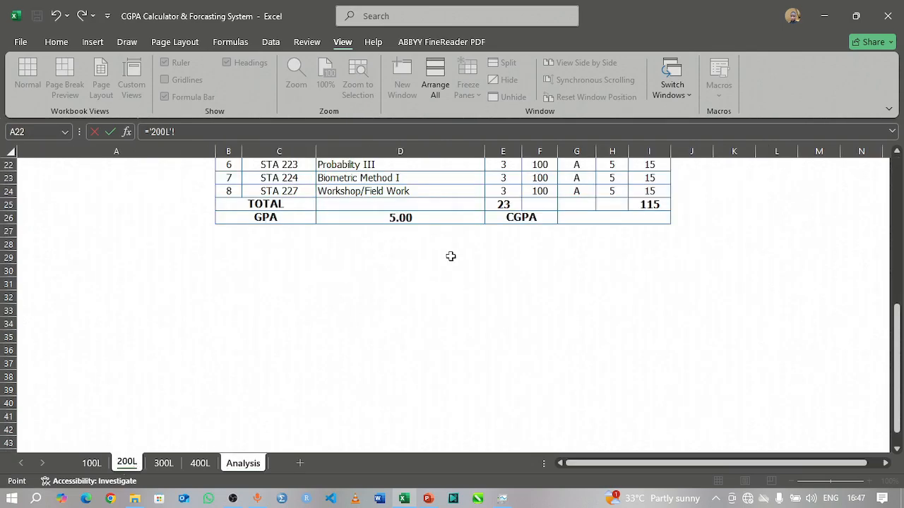
{"action": "scroll", "coordinate": [450, 256], "scroll_direction": "up", "scroll_amount": 6}
{"action": "left_click", "coordinate": [505, 273]}
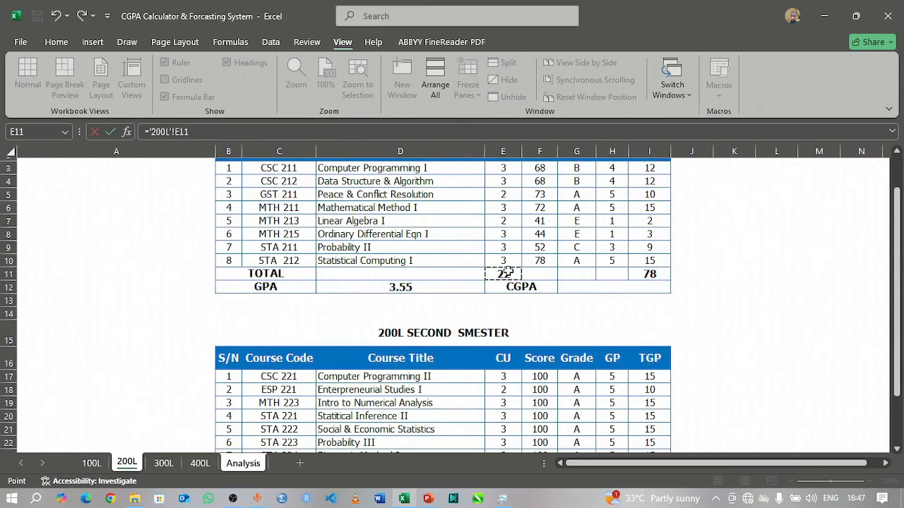
{"action": "key", "text": "Return"}
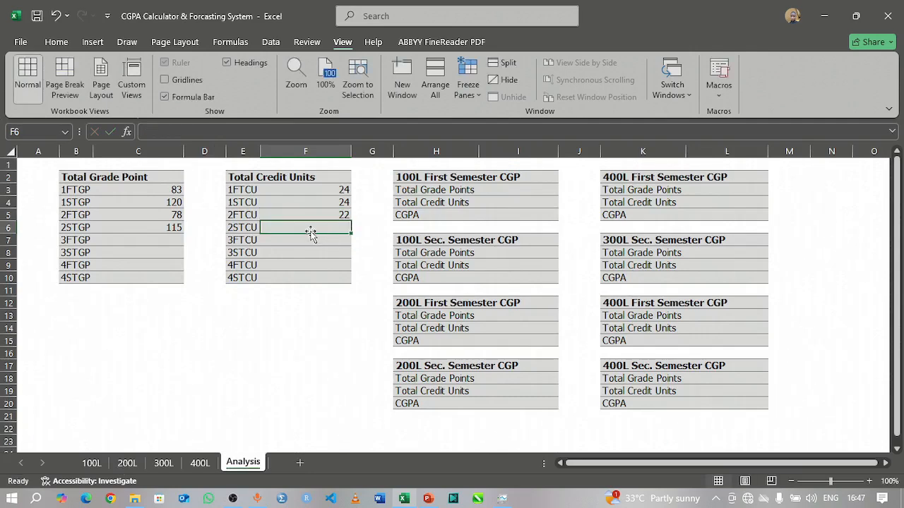
Step: Link the 2STCU cell F6 on the Analysis sheet to the second semester CU total in E25 of the 200L sheet
{"action": "type", "text": "="}
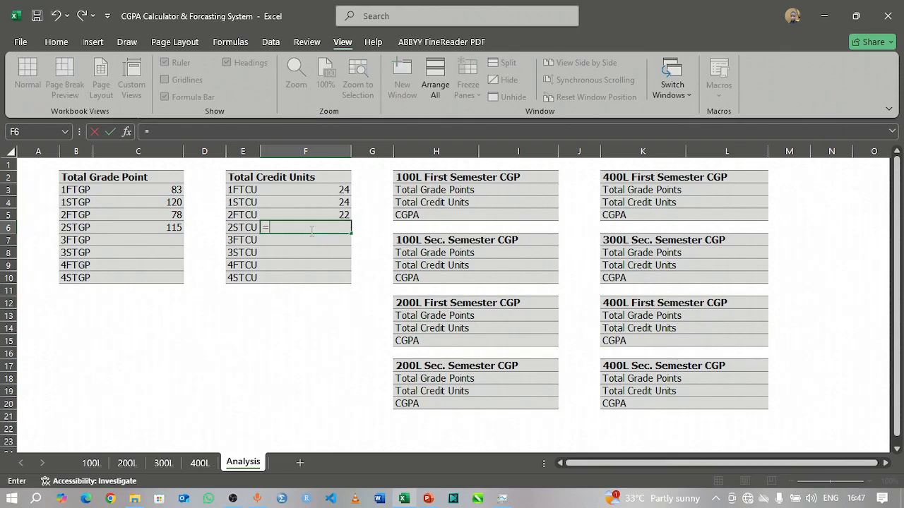
{"action": "left_click", "coordinate": [127, 462]}
{"action": "scroll", "coordinate": [471, 273], "scroll_direction": "down", "scroll_amount": 4}
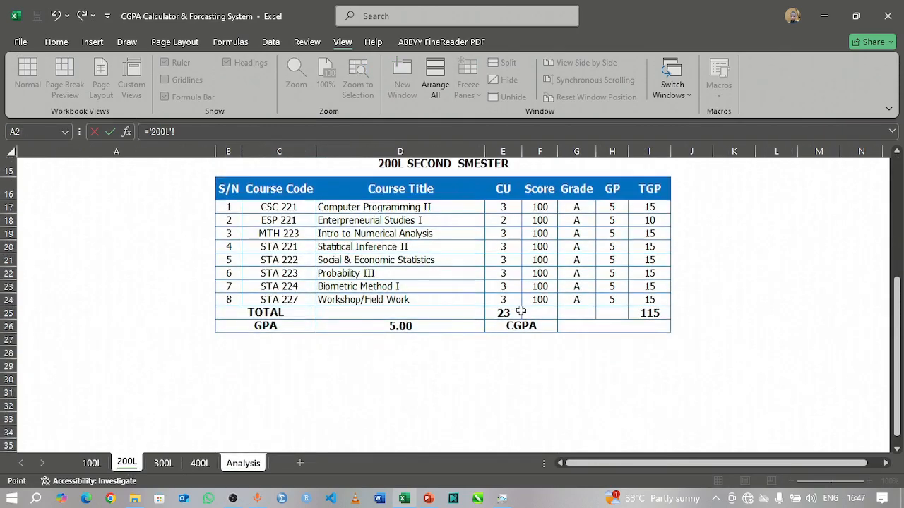
{"action": "left_click", "coordinate": [506, 312]}
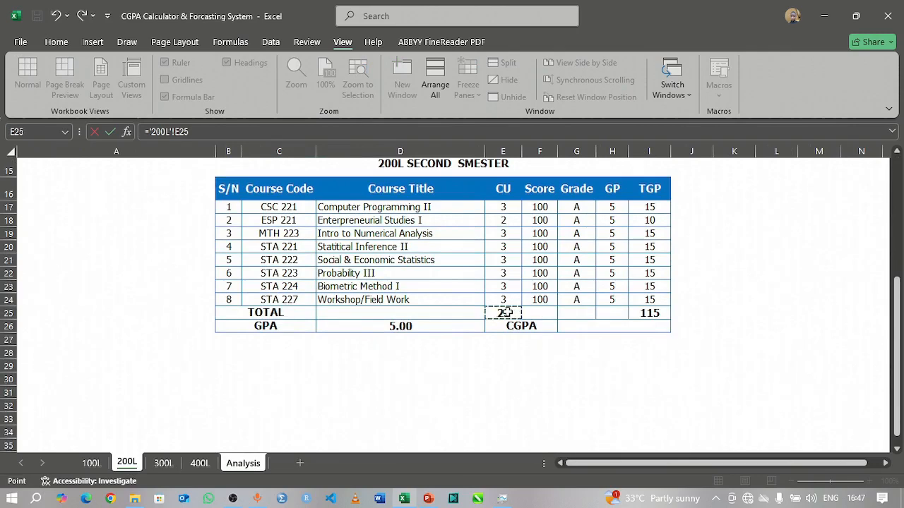
{"action": "key", "text": "Return"}
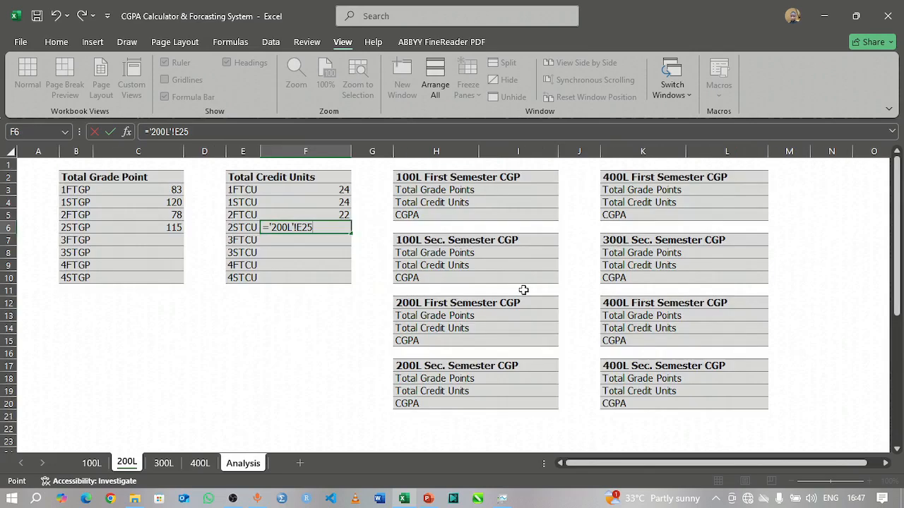
Step: Link the 3FTGP cell C7 on the Analysis sheet to the first semester TGP total in I12 of the 300L sheet
{"action": "left_click", "coordinate": [168, 241]}
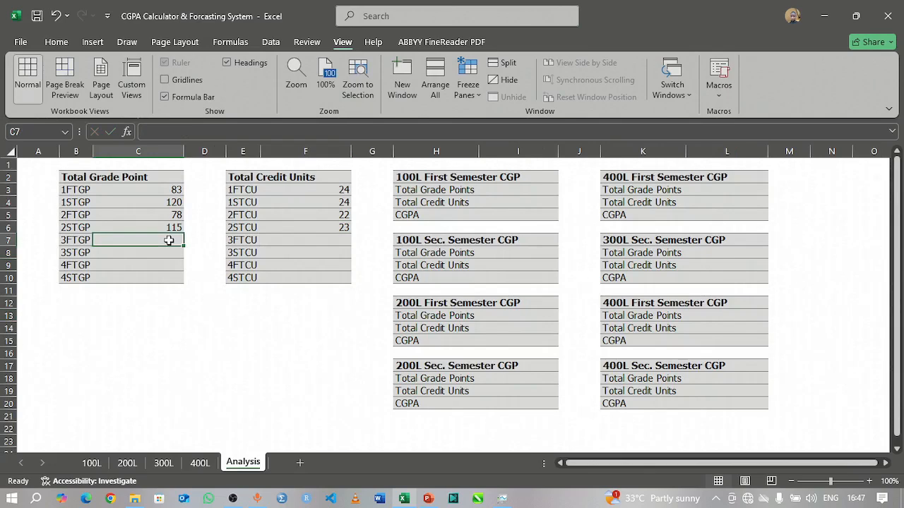
{"action": "type", "text": "="}
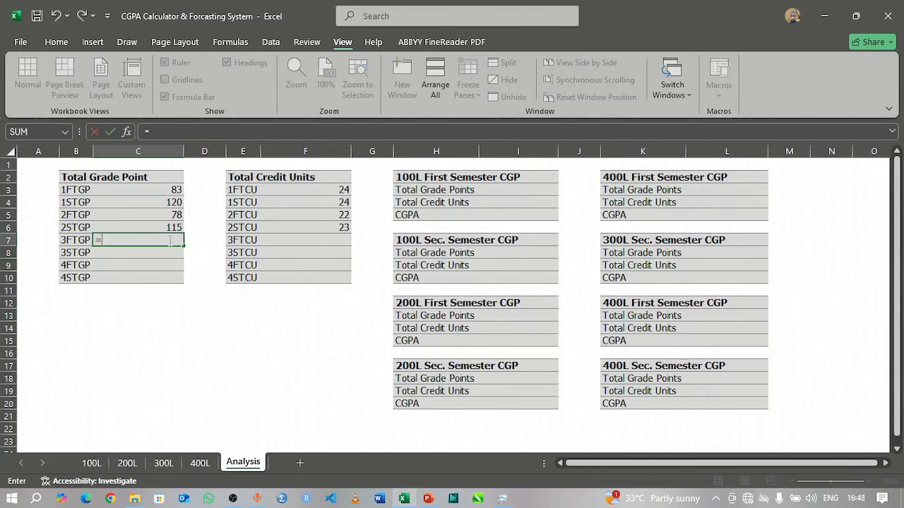
{"action": "left_click", "coordinate": [167, 463]}
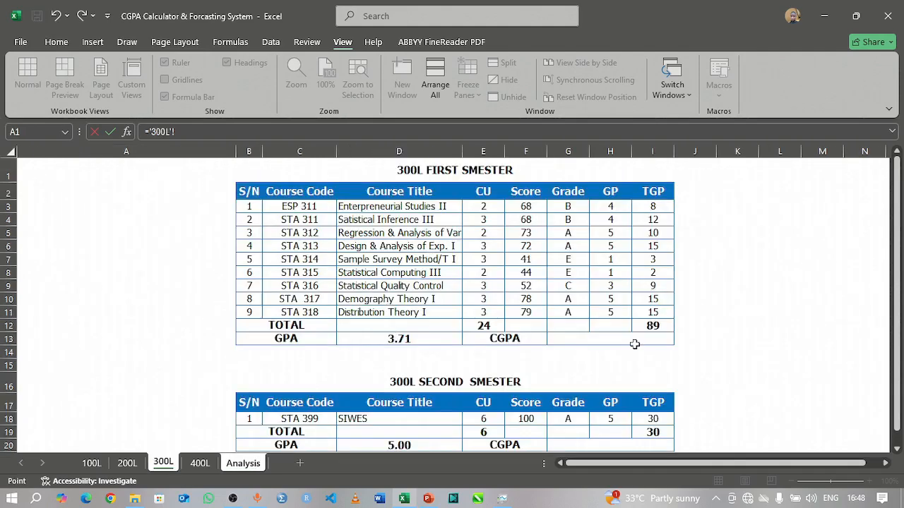
{"action": "left_click", "coordinate": [653, 326]}
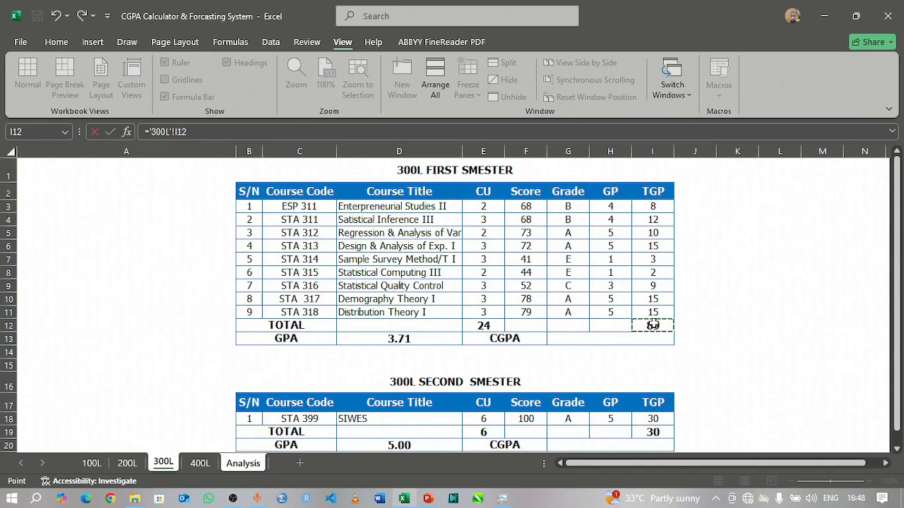
{"action": "key", "text": "Return"}
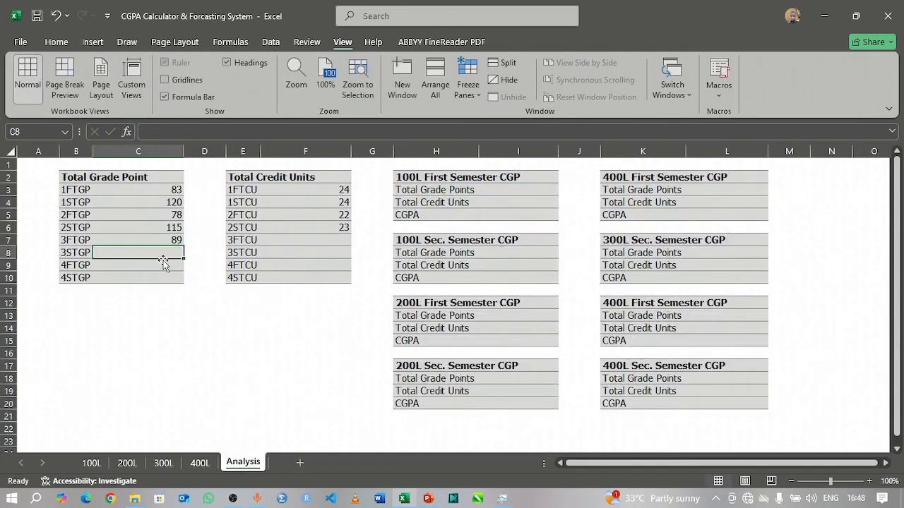
Step: Link the 3STGP cell C8 on the Analysis sheet to the second semester TGP total in I19 of the 300L sheet
{"action": "type", "text": "="}
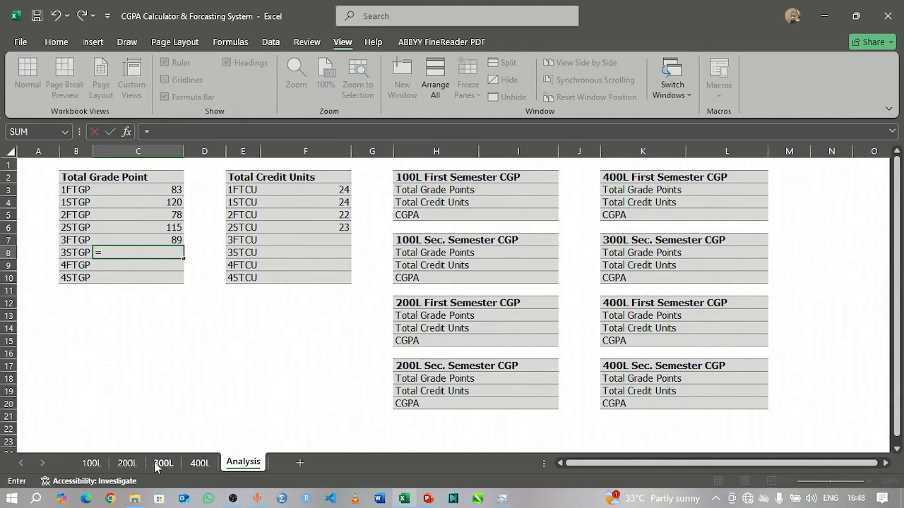
{"action": "left_click", "coordinate": [162, 463]}
{"action": "scroll", "coordinate": [410, 329], "scroll_direction": "down", "scroll_amount": 4}
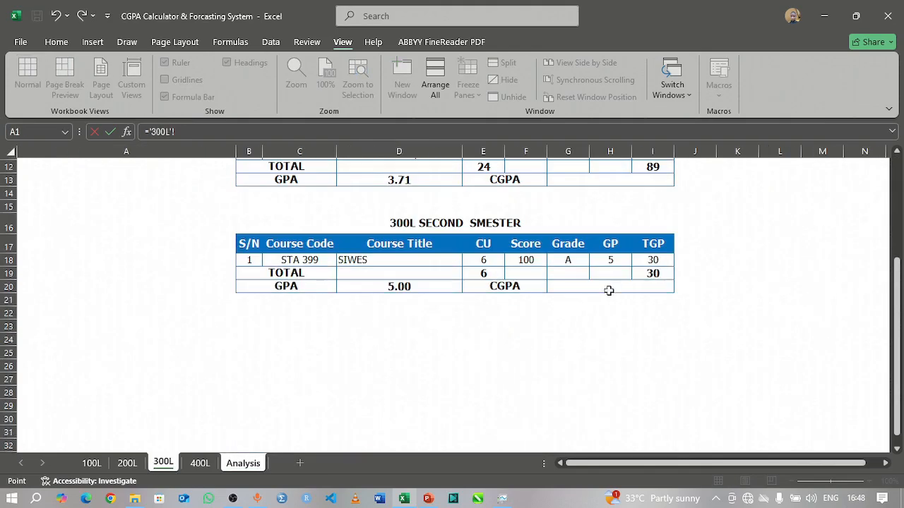
{"action": "left_click", "coordinate": [650, 274]}
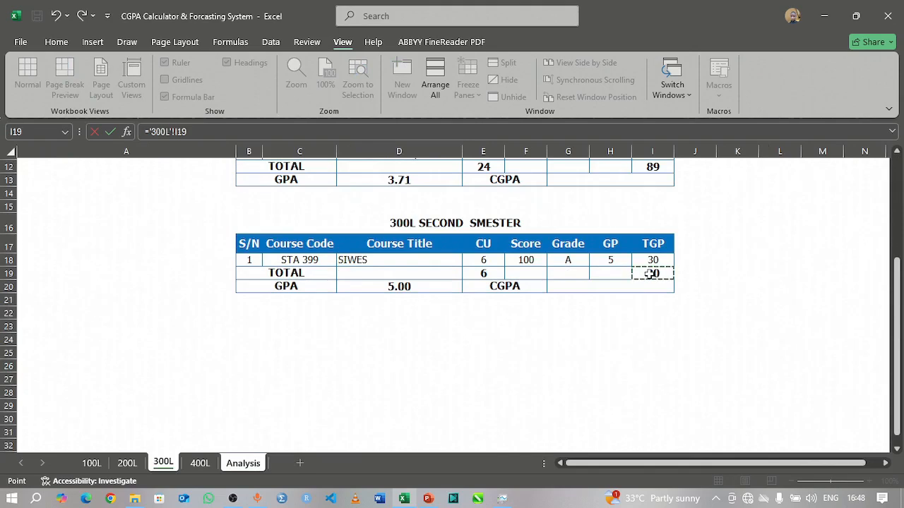
{"action": "key", "text": "Return"}
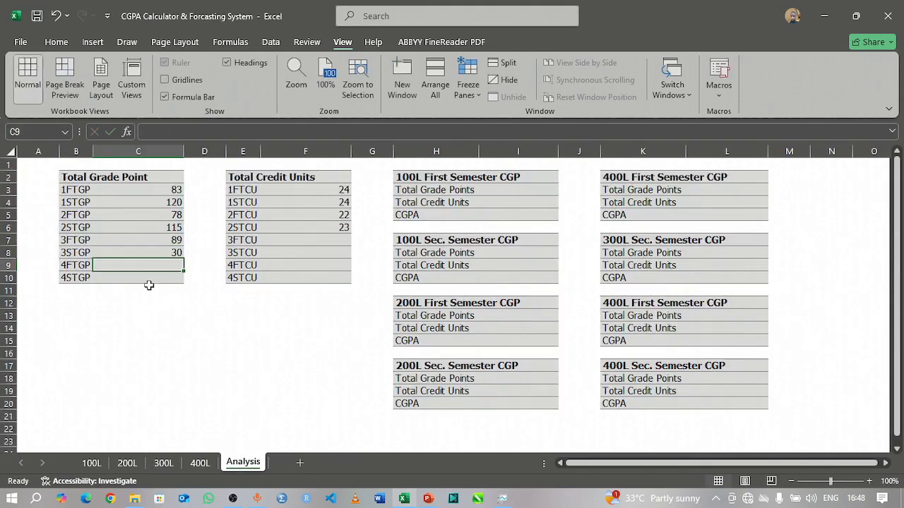
Step: Link the 3FTCU cell F7 on the Analysis sheet to the first semester CU total in E12 of the 300L sheet
{"action": "left_click", "coordinate": [336, 238]}
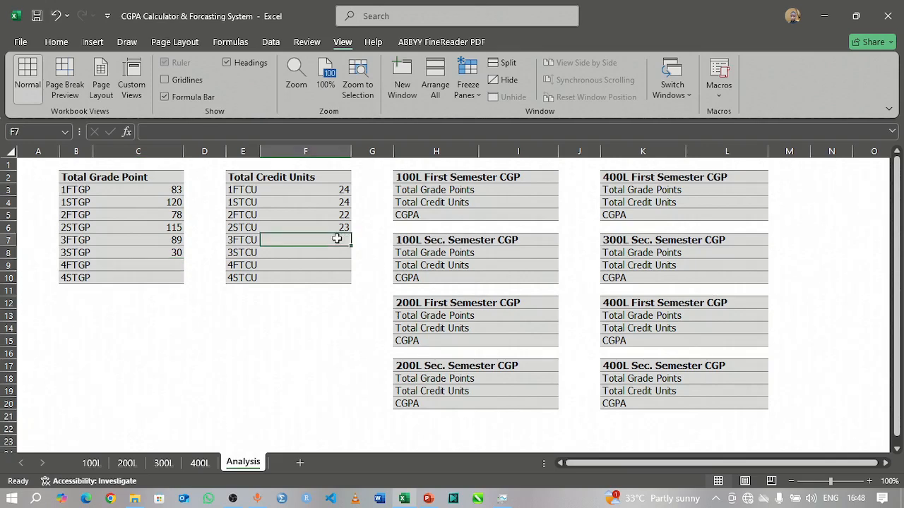
{"action": "type", "text": "="}
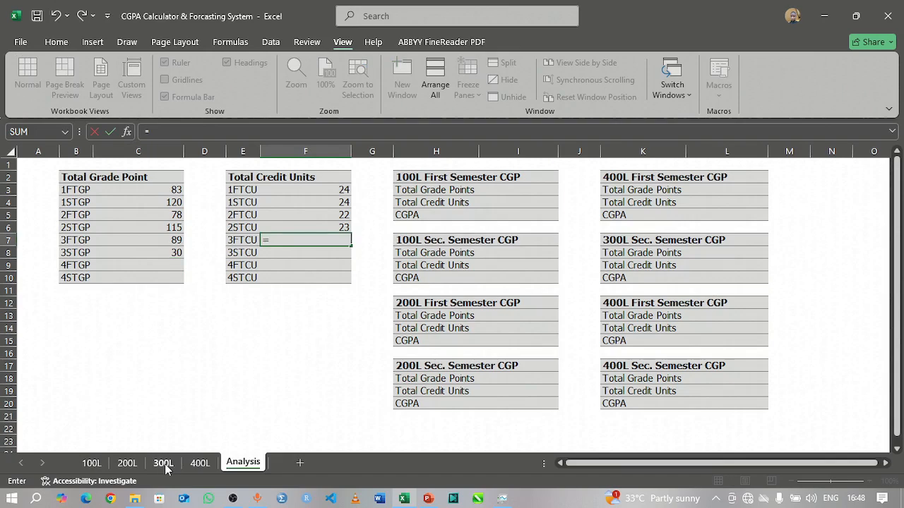
{"action": "left_click", "coordinate": [166, 466]}
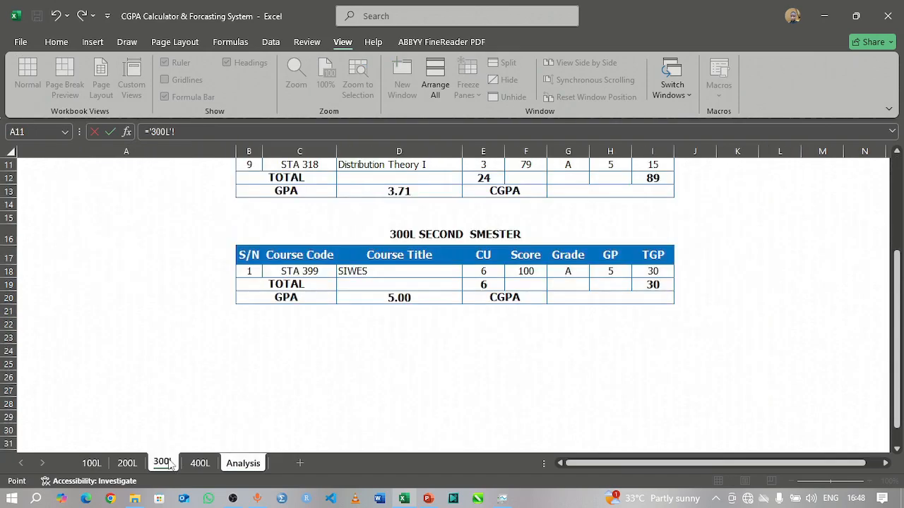
{"action": "left_click", "coordinate": [477, 178]}
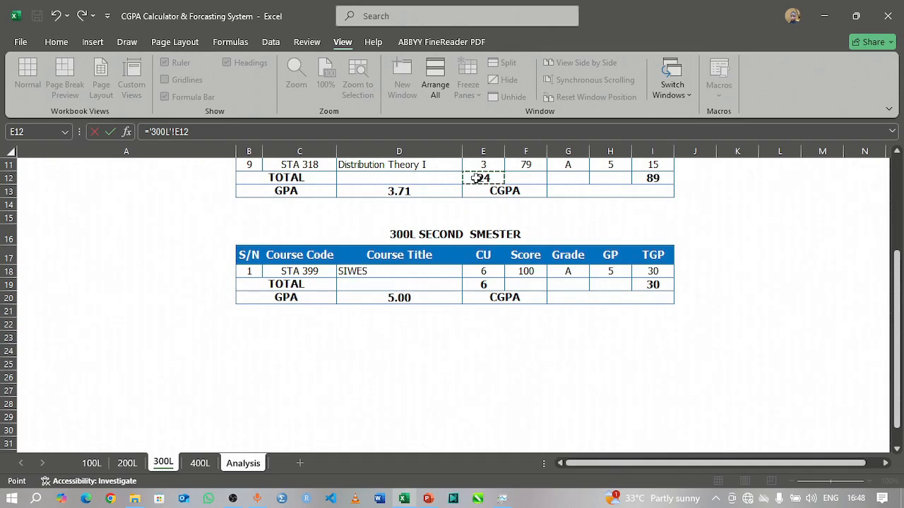
{"action": "key", "text": "Return"}
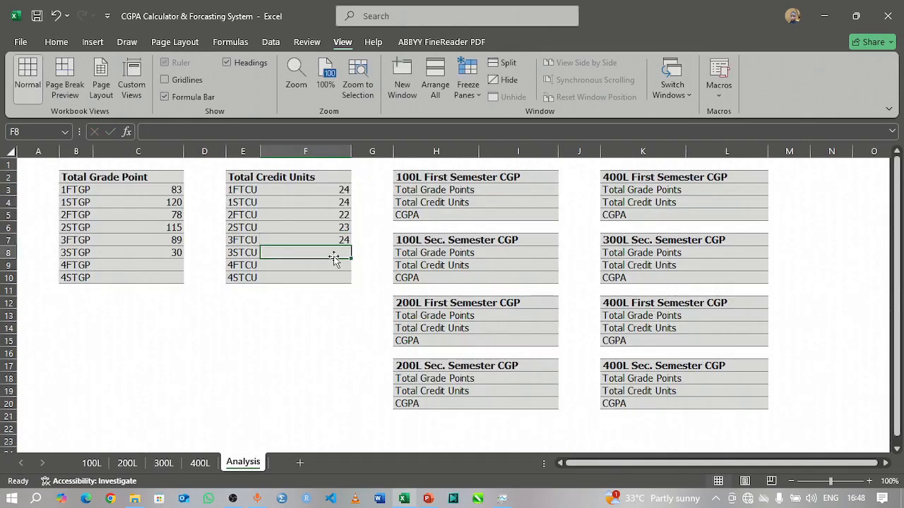
Step: Link the 3STCU cell F8 on the Analysis sheet to the second semester CU total in E19 of the 300L sheet
{"action": "type", "text": "="}
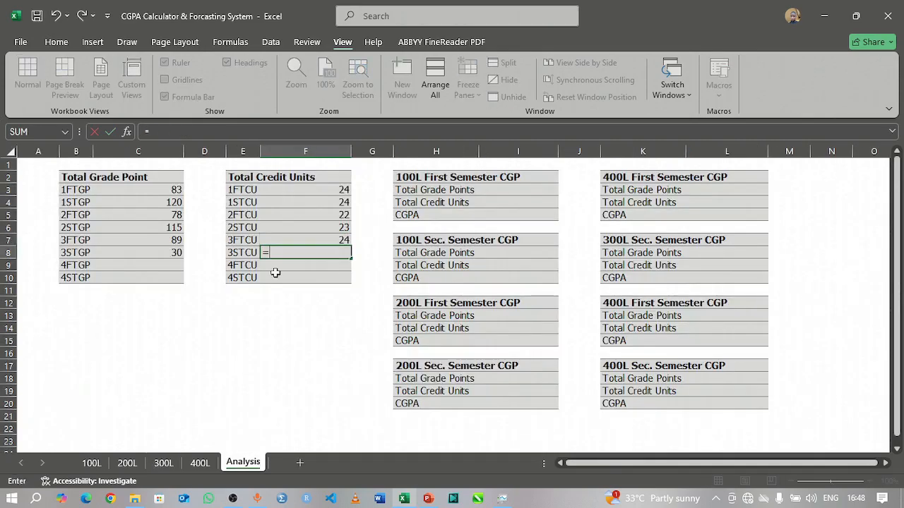
{"action": "left_click", "coordinate": [163, 463]}
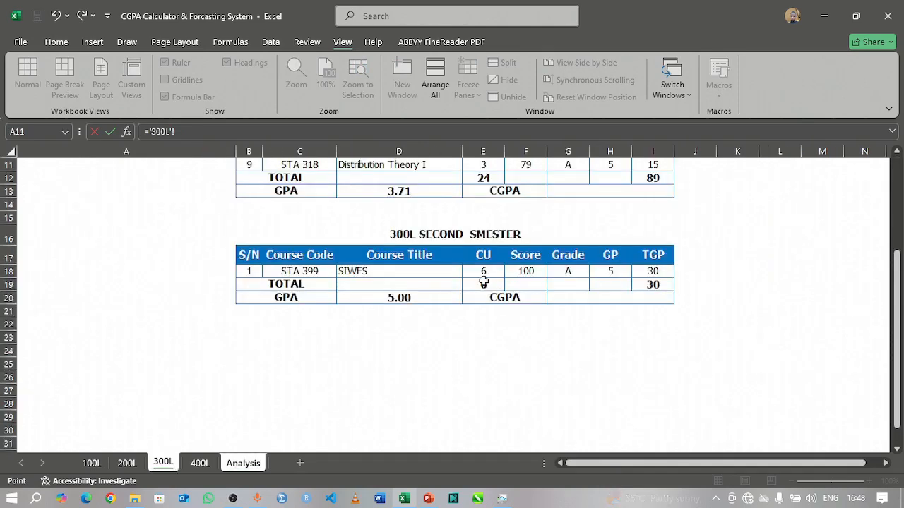
{"action": "left_click", "coordinate": [484, 283]}
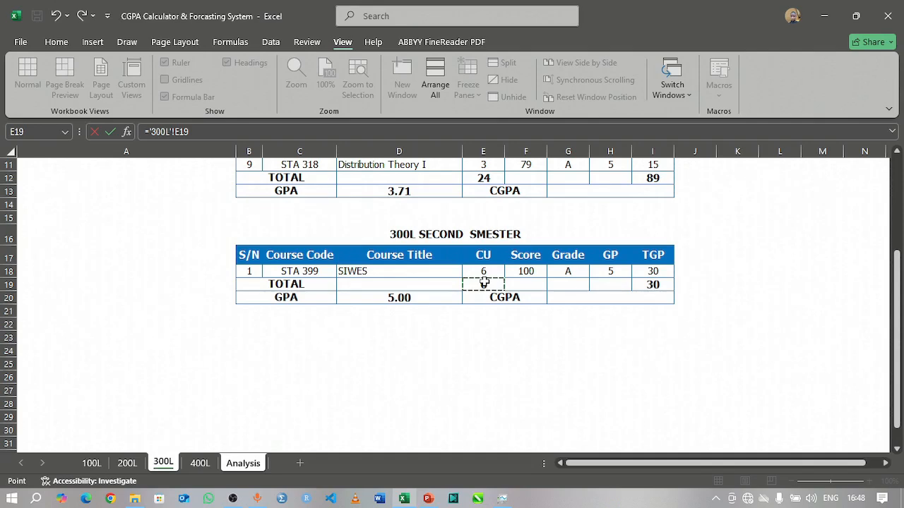
{"action": "key", "text": "Return"}
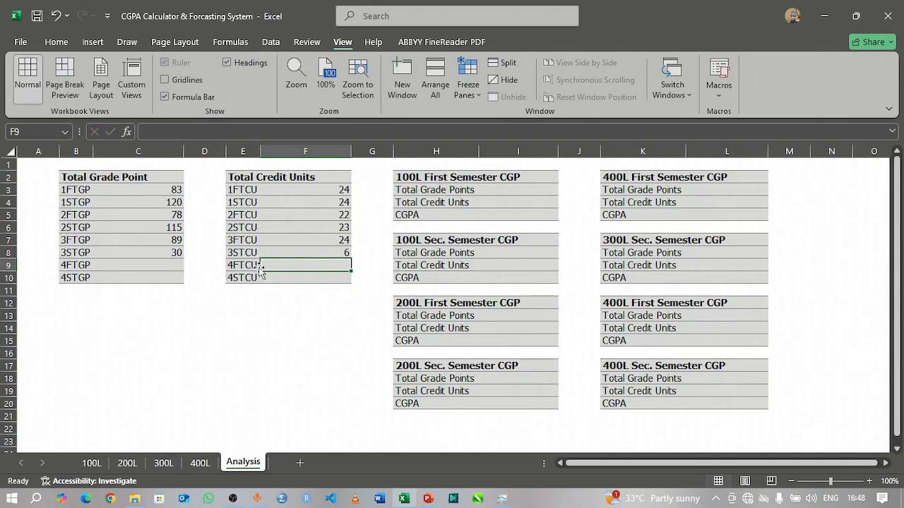
Step: Link the 4FTGP cell C9 on the Analysis sheet to the first semester TGP total in I9 of the 400L sheet
{"action": "left_click", "coordinate": [164, 265]}
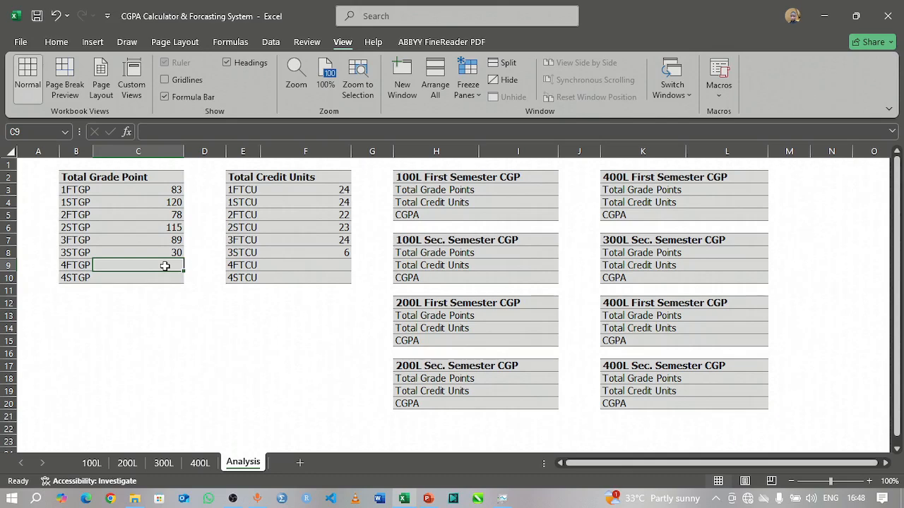
{"action": "type", "text": "="}
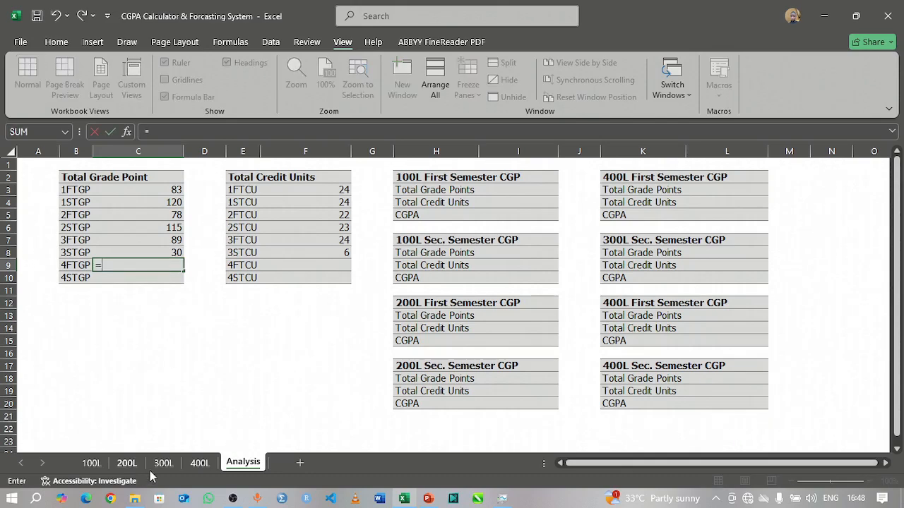
{"action": "left_click", "coordinate": [195, 466]}
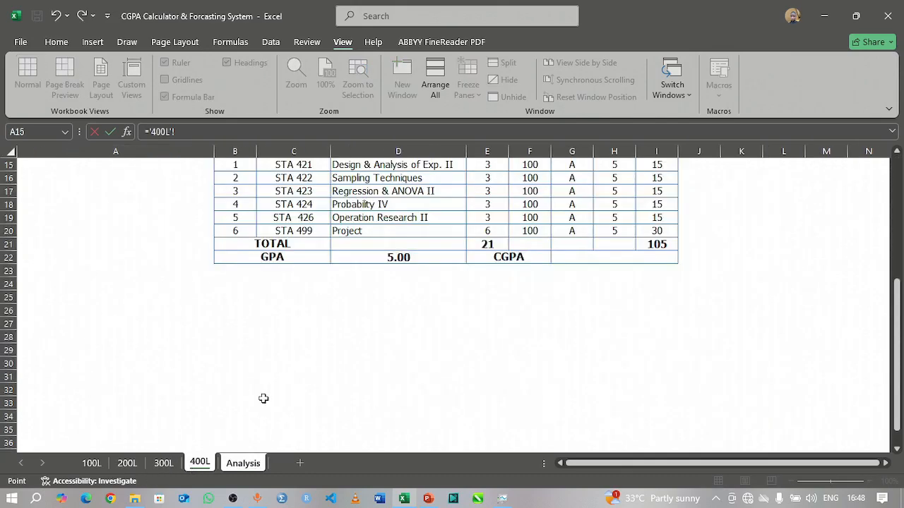
{"action": "scroll", "coordinate": [438, 375], "scroll_direction": "up", "scroll_amount": 5}
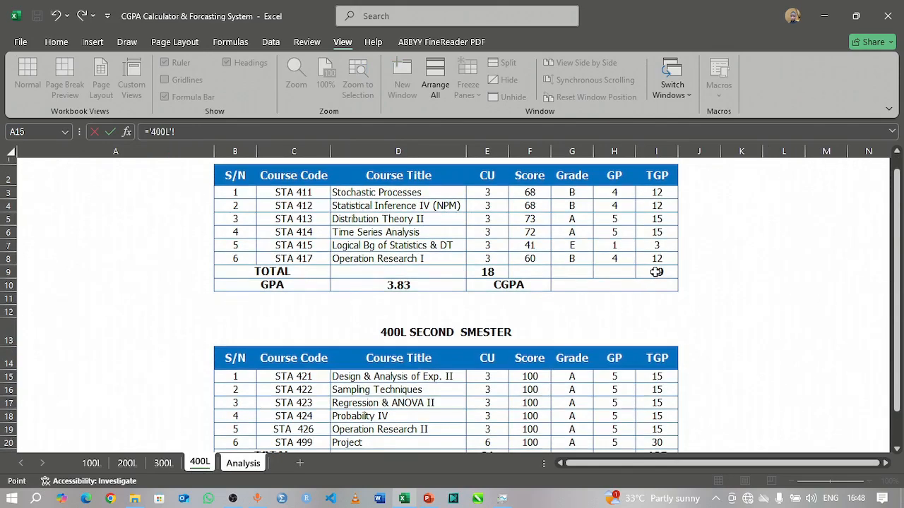
{"action": "left_click", "coordinate": [656, 271]}
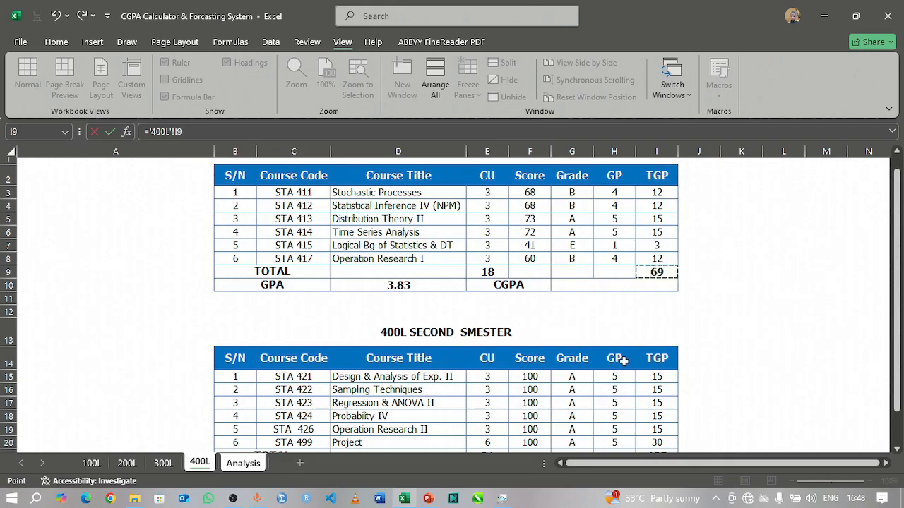
{"action": "key", "text": "Return"}
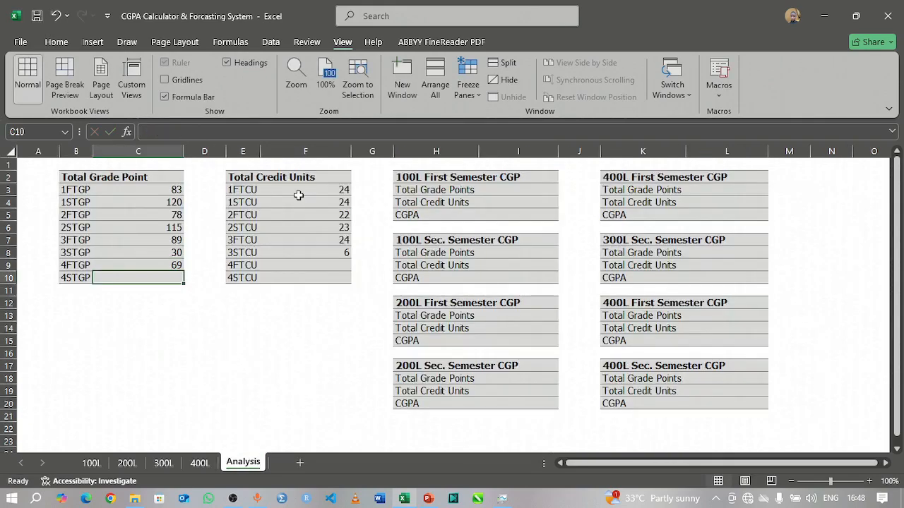
Step: Link the 4STGP cell C10 on the Analysis sheet to the second semester TGP total in I21 of the 400L sheet
{"action": "type", "text": "="}
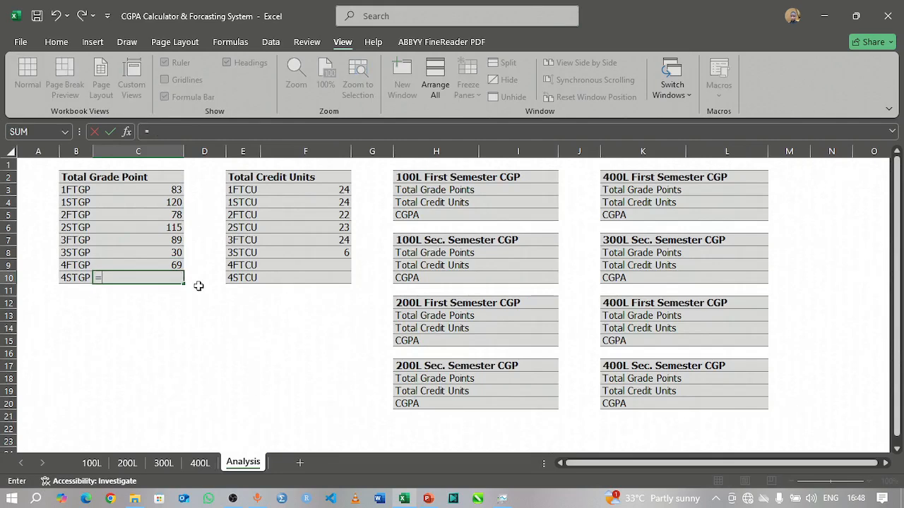
{"action": "left_click", "coordinate": [200, 462]}
{"action": "scroll", "coordinate": [657, 379], "scroll_direction": "down", "scroll_amount": 4}
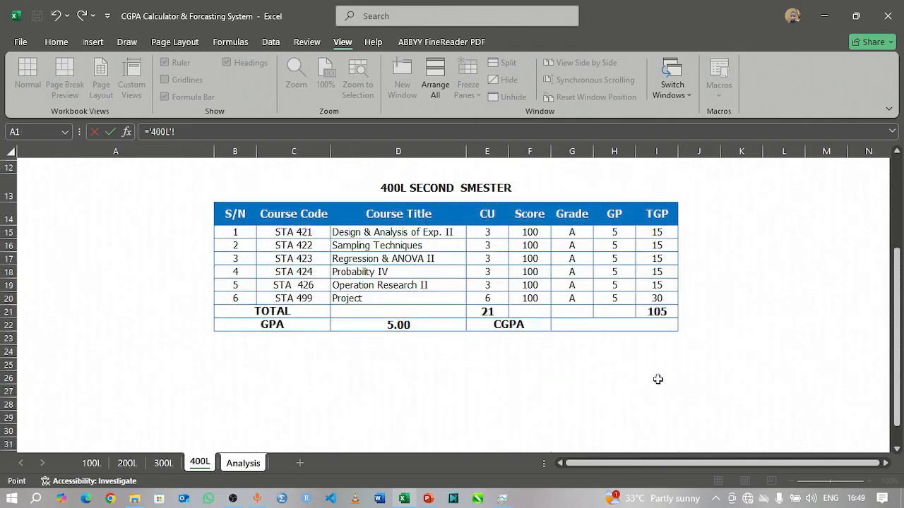
{"action": "left_click", "coordinate": [657, 311]}
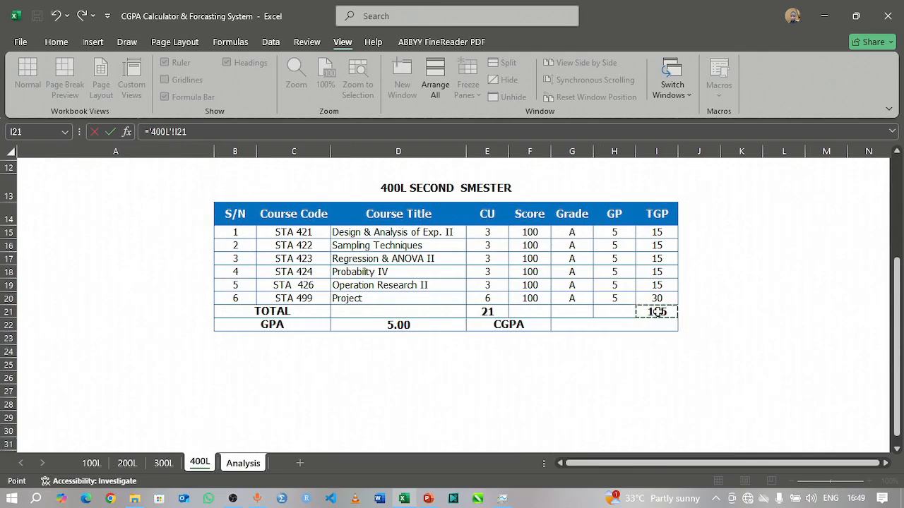
{"action": "key", "text": "Return"}
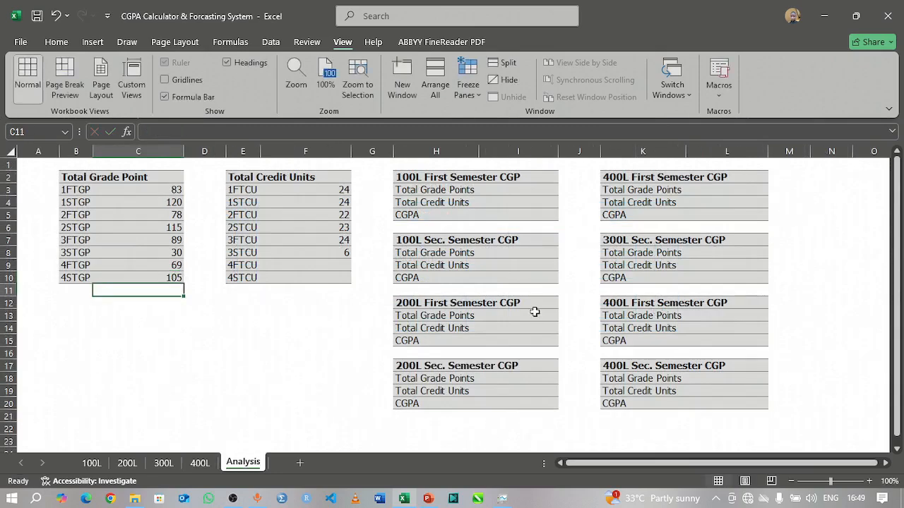
Step: Link the 4FTCU cell F9 on the Analysis sheet to the first semester CU total in E9 of the 400L sheet
{"action": "left_click", "coordinate": [341, 264]}
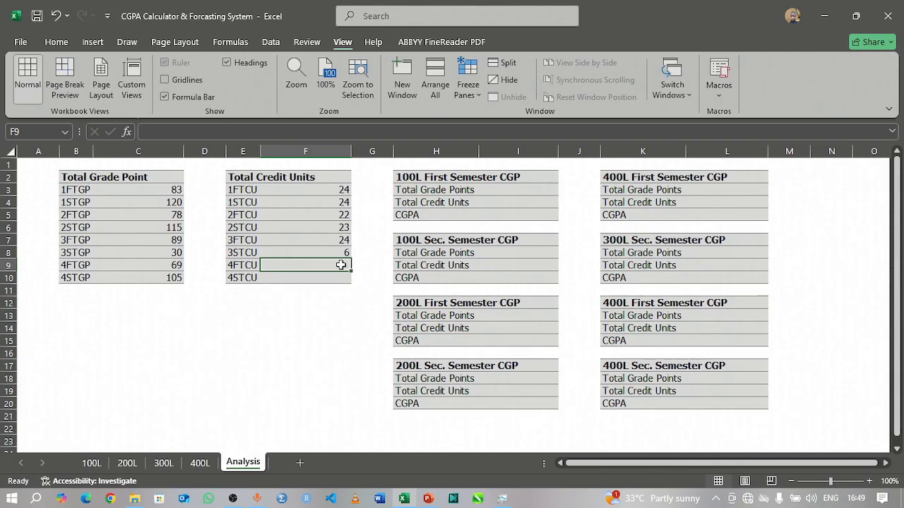
{"action": "type", "text": "="}
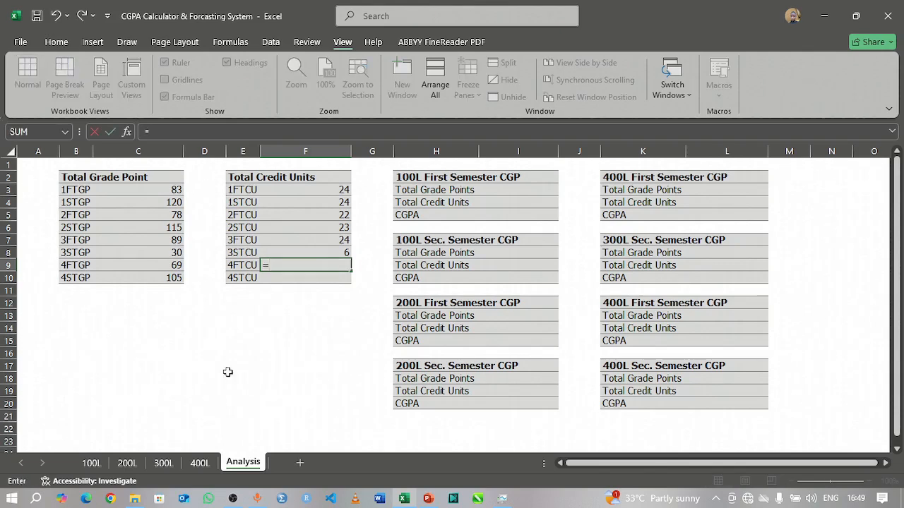
{"action": "left_click", "coordinate": [200, 463]}
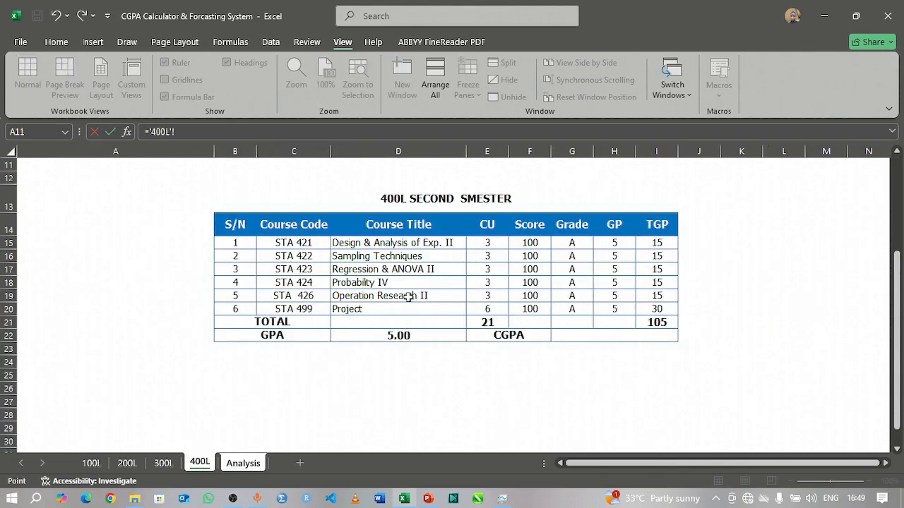
{"action": "scroll", "coordinate": [477, 274], "scroll_direction": "up", "scroll_amount": 4}
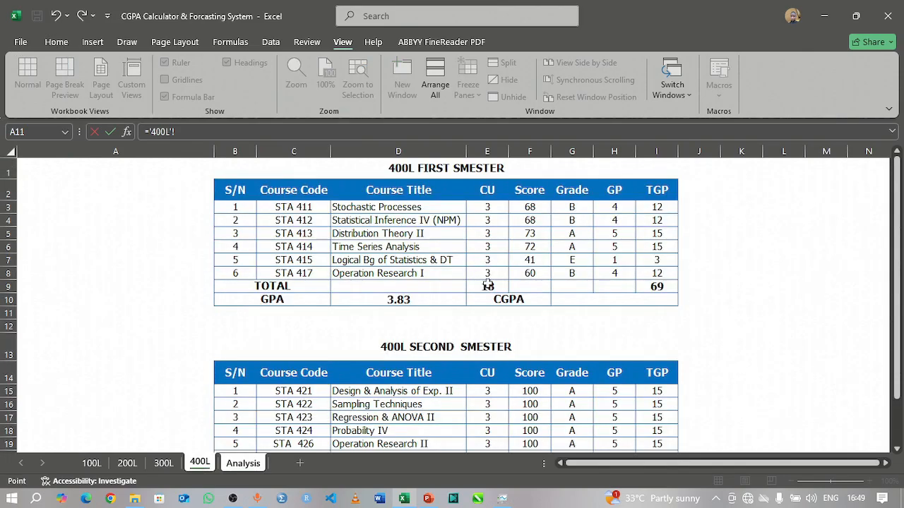
{"action": "left_click", "coordinate": [487, 286]}
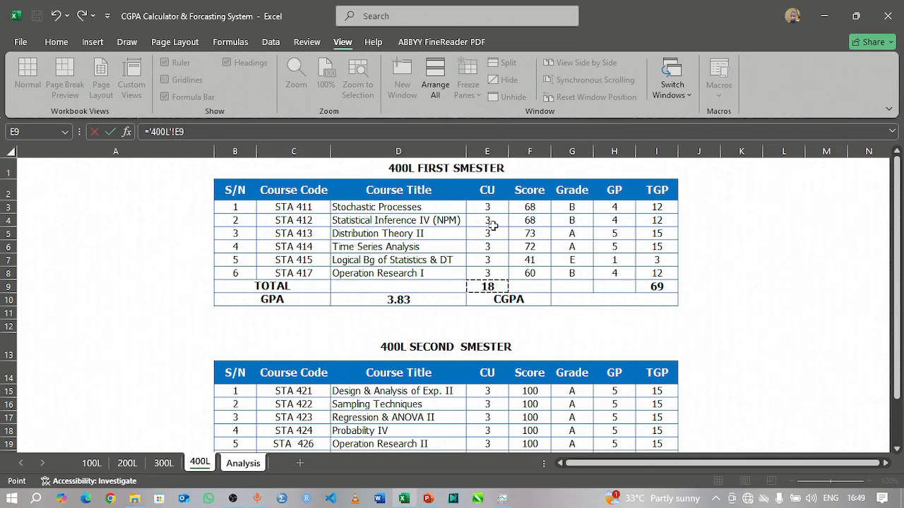
{"action": "key", "text": "Return"}
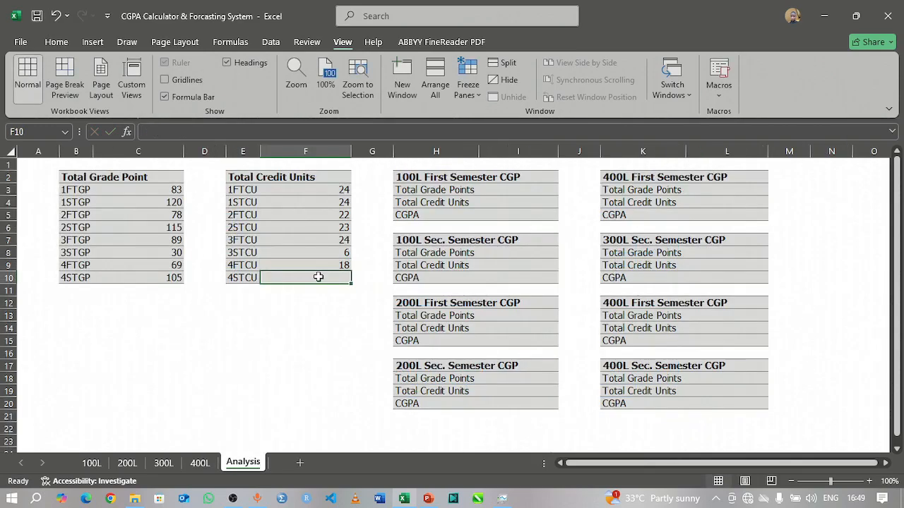
Step: Link the 4STCU cell F10 on the Analysis sheet to the second semester CU total in E21 of the 400L sheet
{"action": "type", "text": "="}
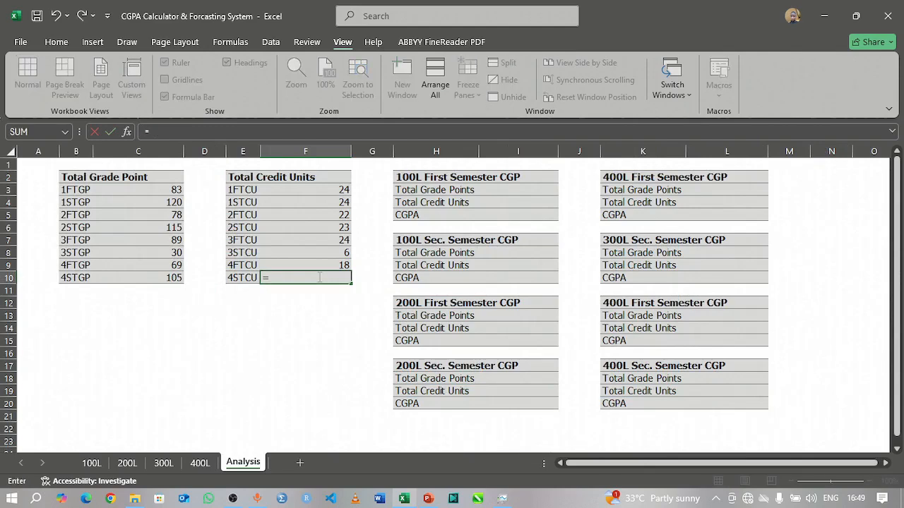
{"action": "left_click", "coordinate": [200, 463]}
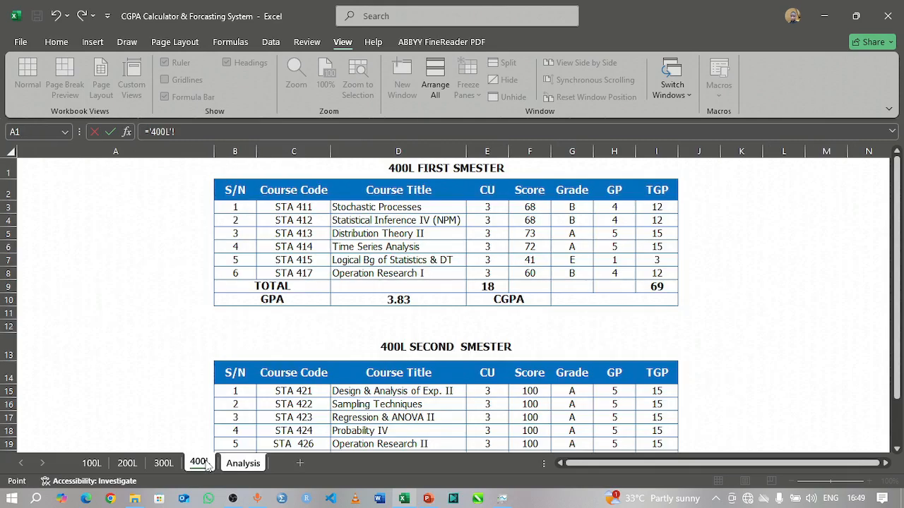
{"action": "scroll", "coordinate": [654, 297], "scroll_direction": "down", "scroll_amount": 4}
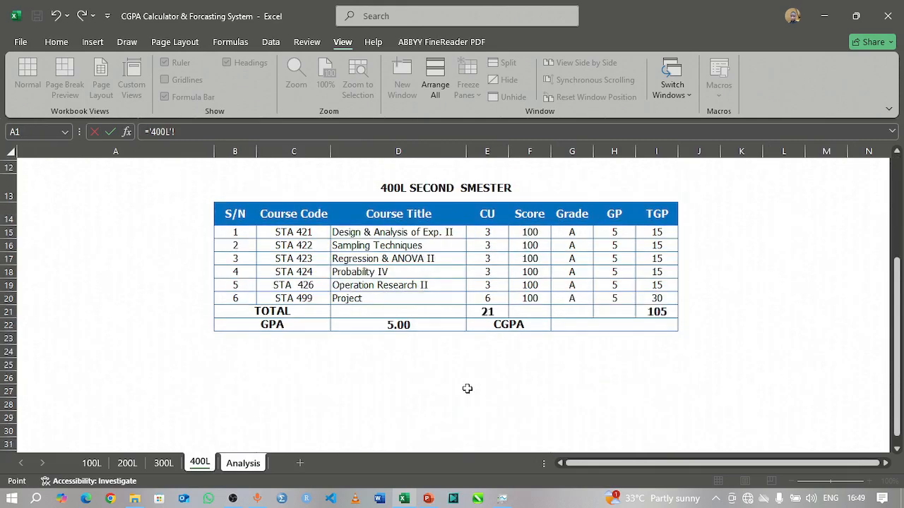
{"action": "left_click", "coordinate": [487, 312]}
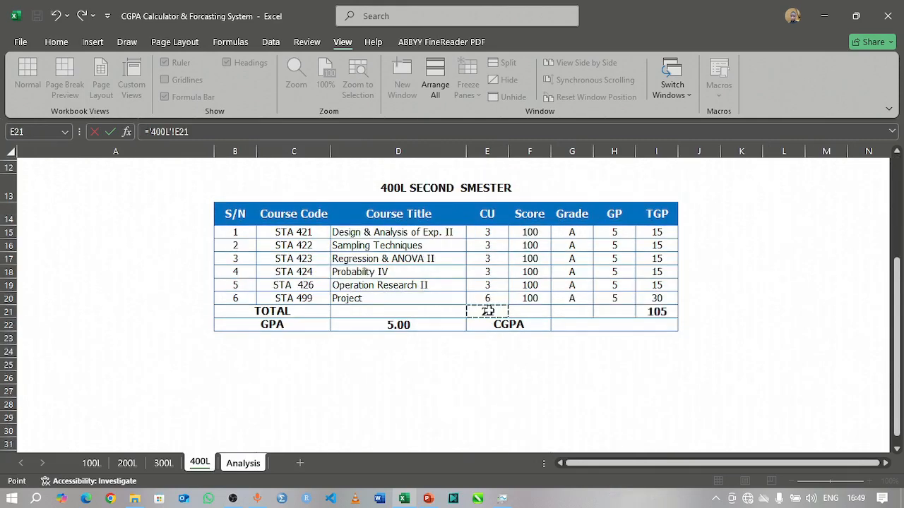
{"action": "key", "text": "Return"}
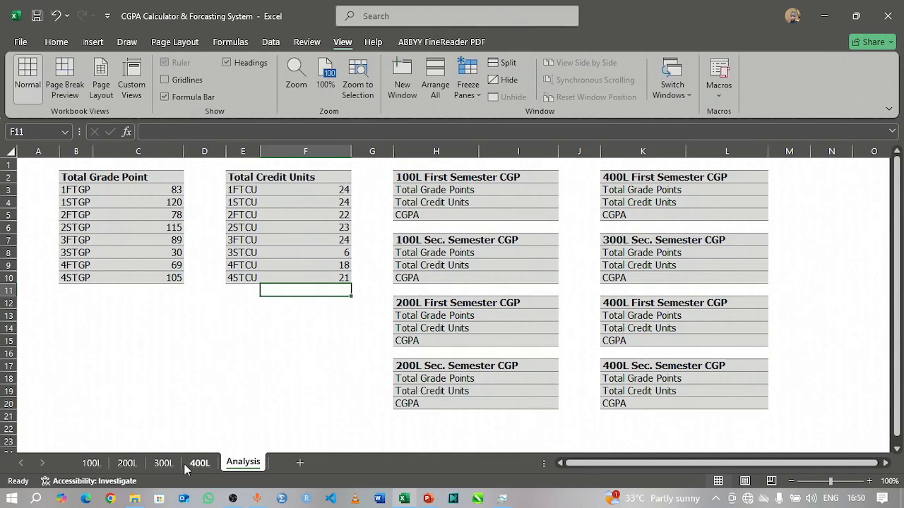
Step: Set the credit units of CSC 212 Data Structure & Algorithm in E4 of the 200L sheet to 2
{"action": "left_click", "coordinate": [127, 464]}
{"action": "scroll", "coordinate": [336, 346], "scroll_direction": "up", "scroll_amount": 5}
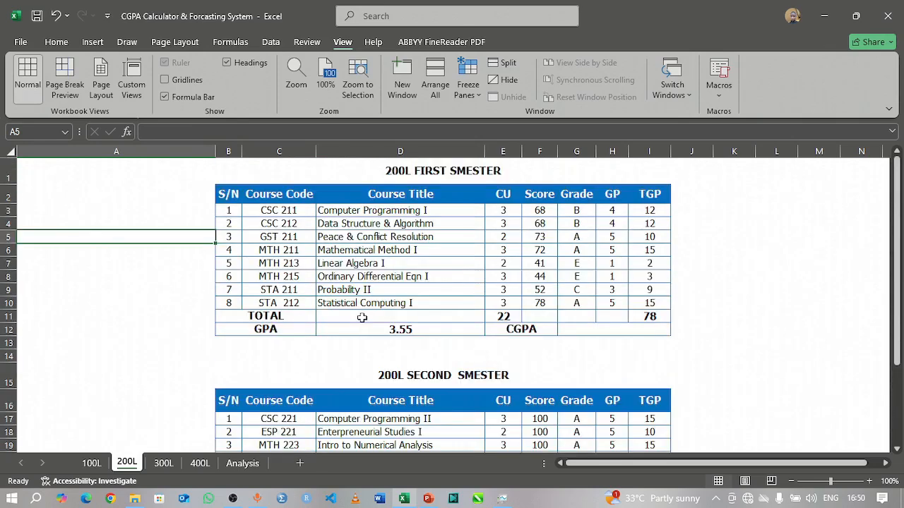
{"action": "left_click", "coordinate": [504, 225]}
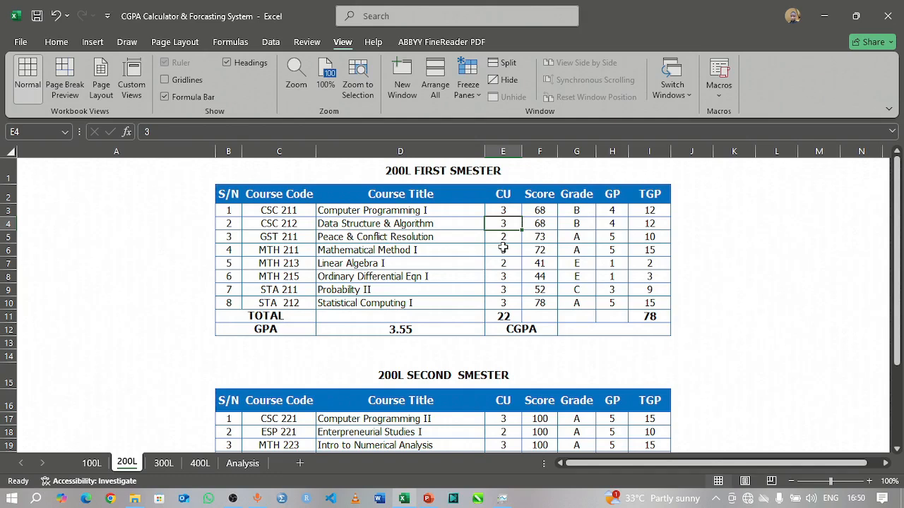
{"action": "type", "text": "2"}
{"action": "key", "text": "Return"}
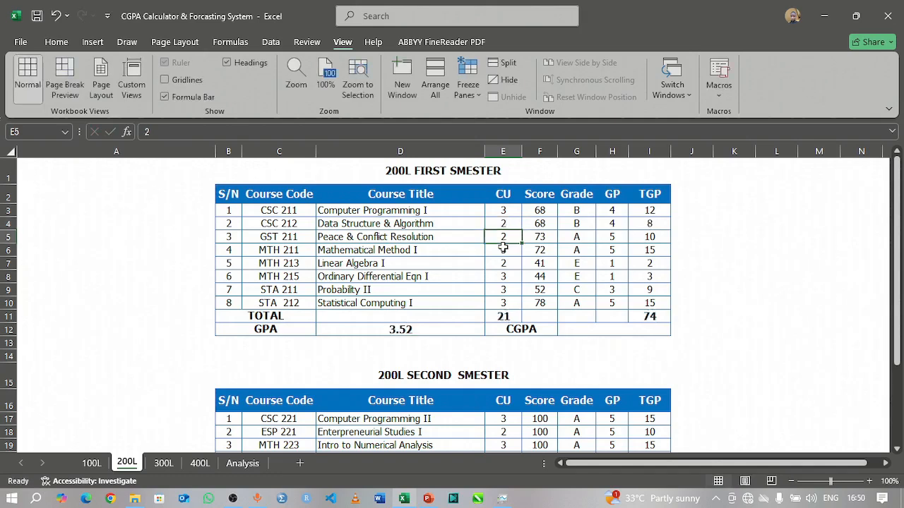
Step: Check the linked 2FTGP and 2FTCU values in C5 and F5 on the Analysis sheet
{"action": "left_click", "coordinate": [239, 463]}
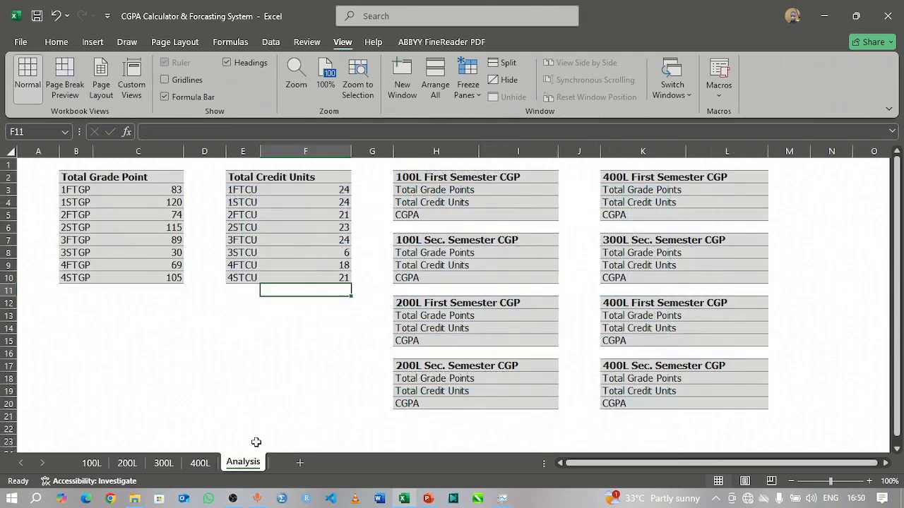
{"action": "left_click", "coordinate": [172, 214]}
{"action": "left_click", "coordinate": [339, 215]}
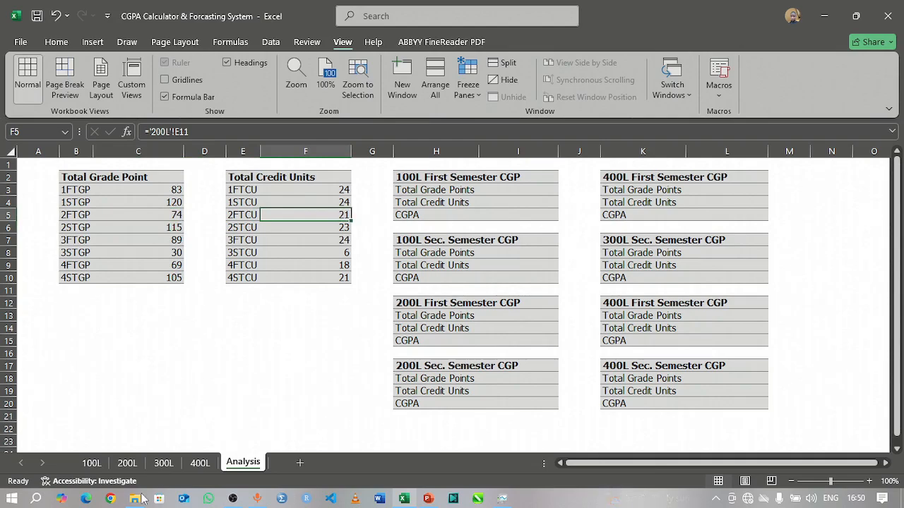
Step: Undo the last credit unit change on the 200L sheet and return to the Analysis sheet
{"action": "left_click", "coordinate": [129, 464]}
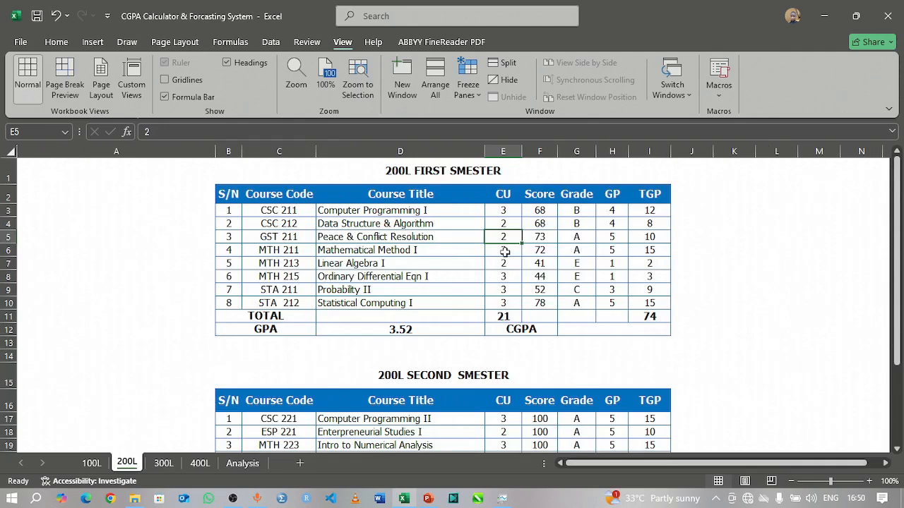
{"action": "key", "text": "ctrl+z"}
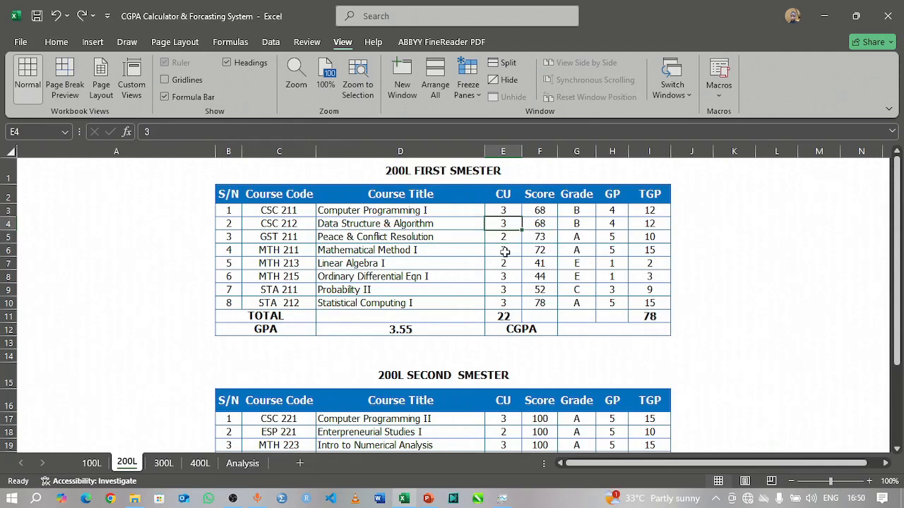
{"action": "left_click", "coordinate": [240, 464]}
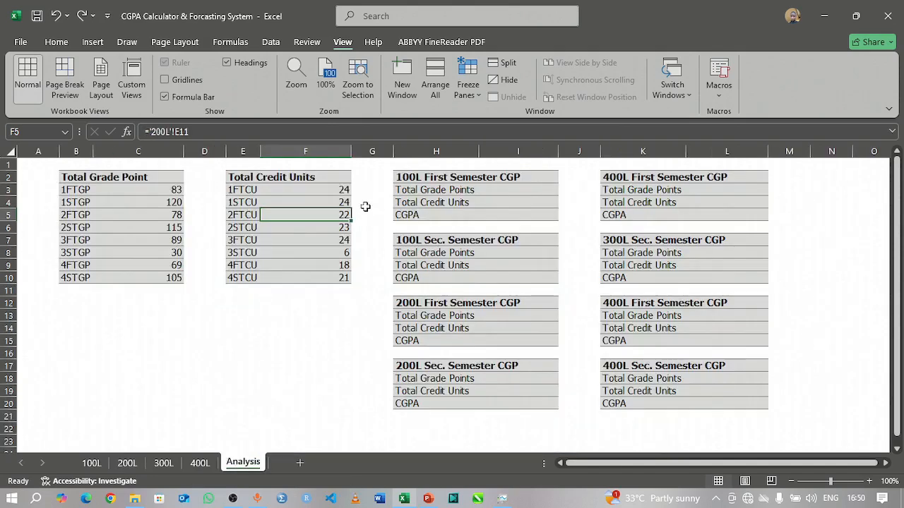
{"action": "left_click", "coordinate": [332, 305]}
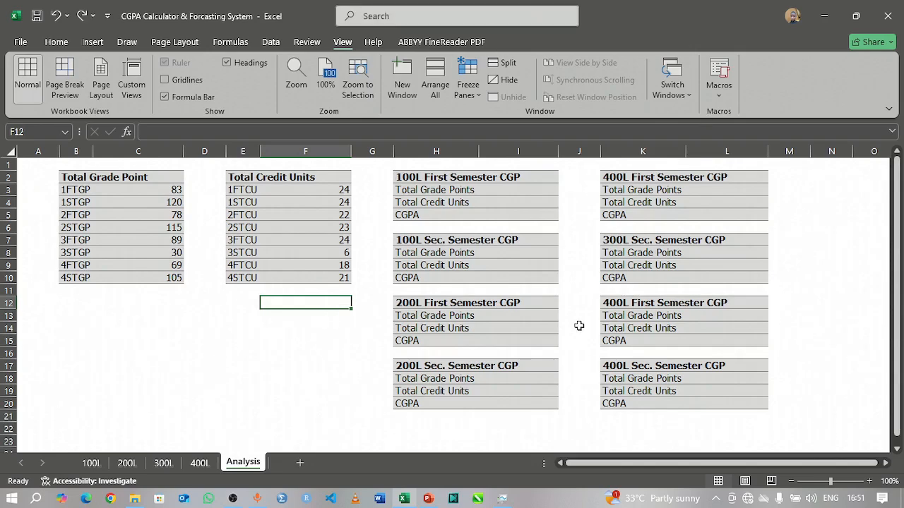
Step: Replace every occurrence of CGP with CGPA on the Analysis sheet
{"action": "left_click", "coordinate": [503, 176]}
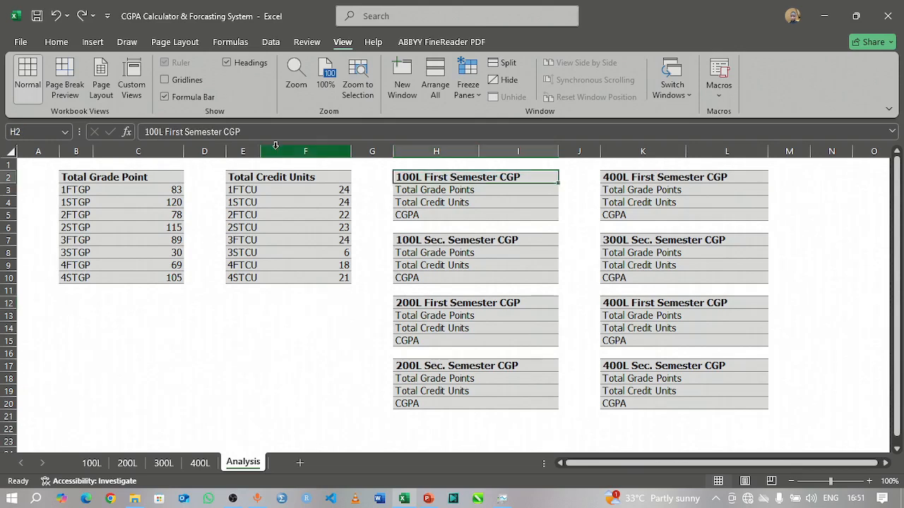
{"action": "left_click", "coordinate": [228, 133]}
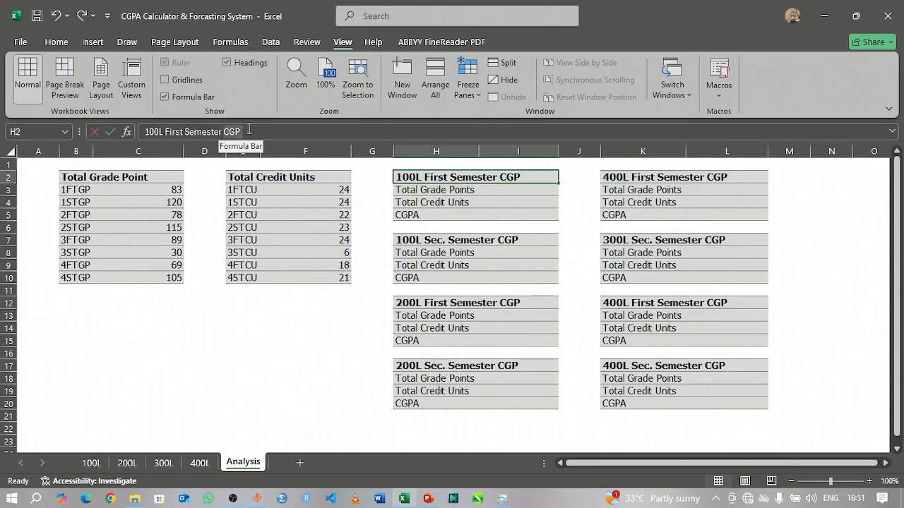
{"action": "left_click", "coordinate": [509, 263]}
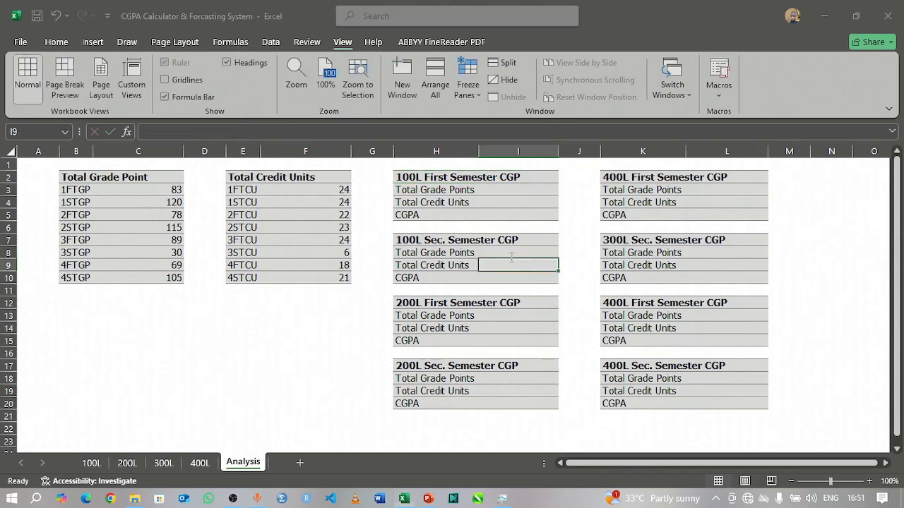
{"action": "key", "text": "ctrl+h"}
{"action": "left_click_drag", "start_coordinate": [396, 261], "coordinate": [353, 261]}
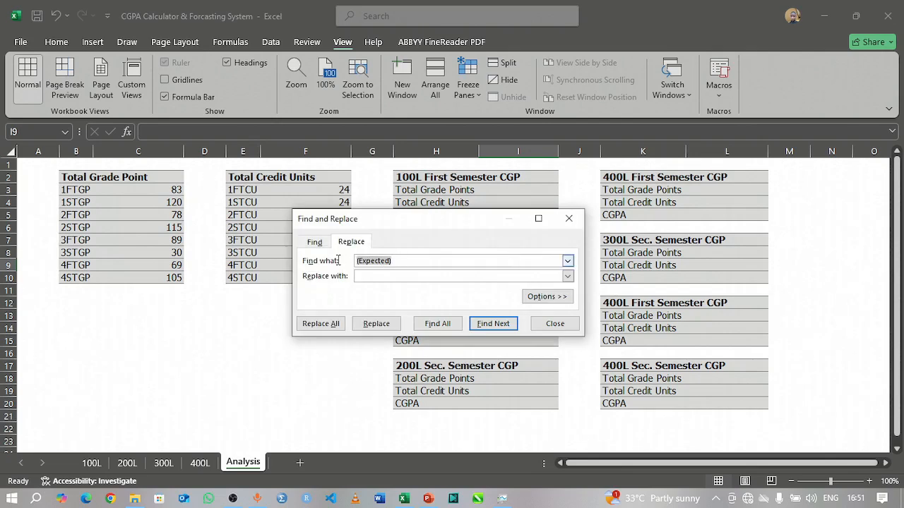
{"action": "type", "text": "CGP"}
{"action": "left_click", "coordinate": [376, 278]}
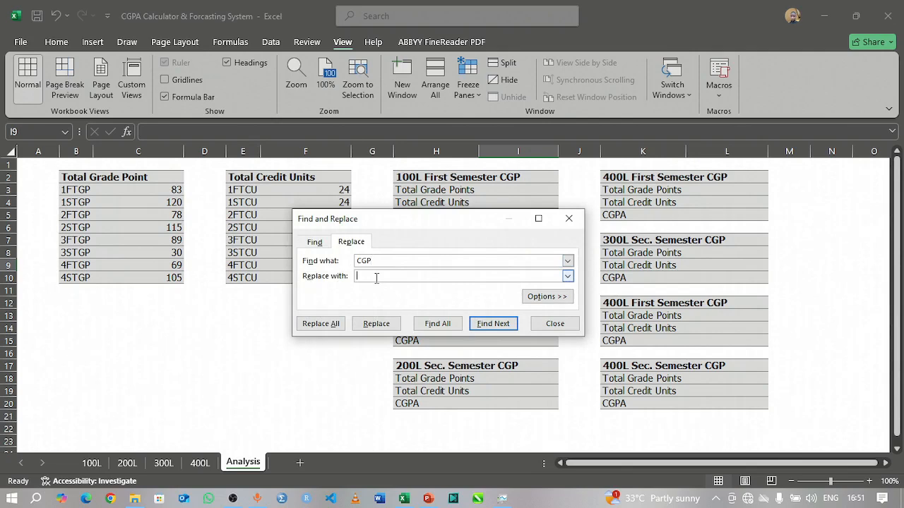
{"action": "type", "text": "CGPa"}
{"action": "key", "text": "BackSpace"}
{"action": "type", "text": "A"}
{"action": "left_click", "coordinate": [322, 325]}
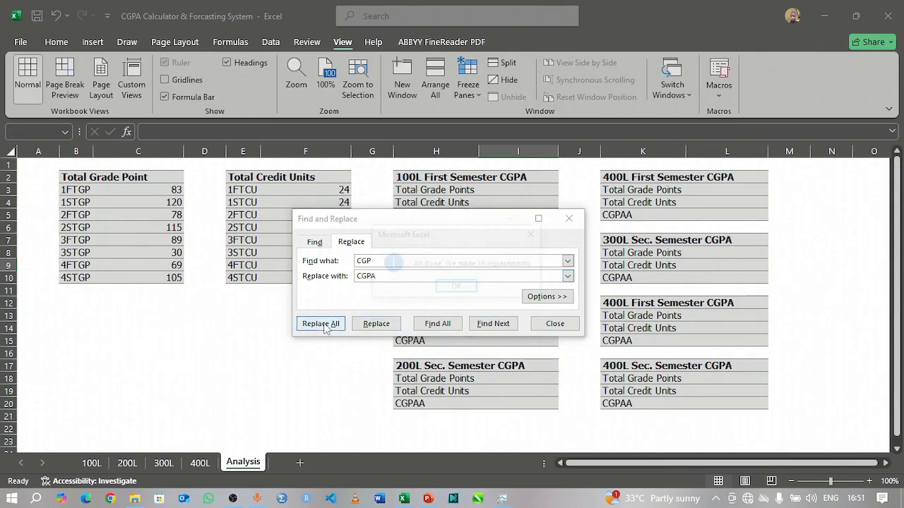
{"action": "left_click", "coordinate": [446, 291]}
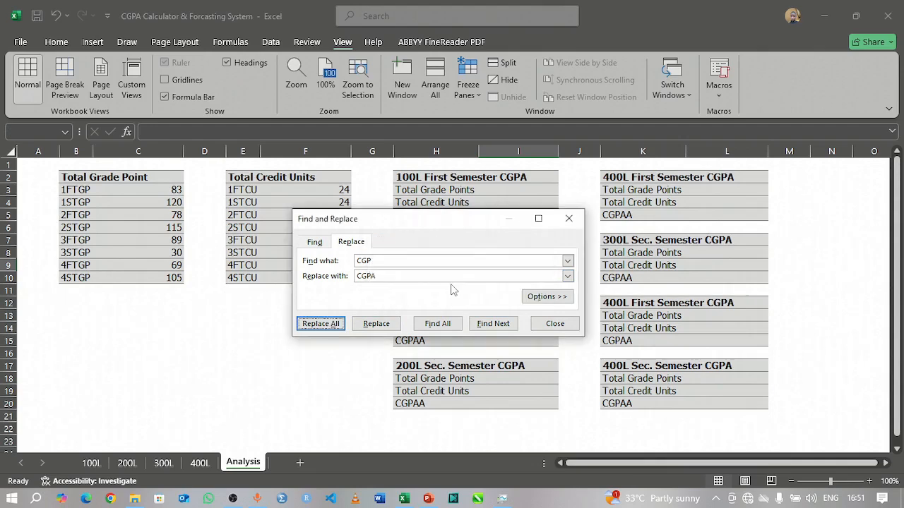
{"action": "left_click", "coordinate": [569, 220]}
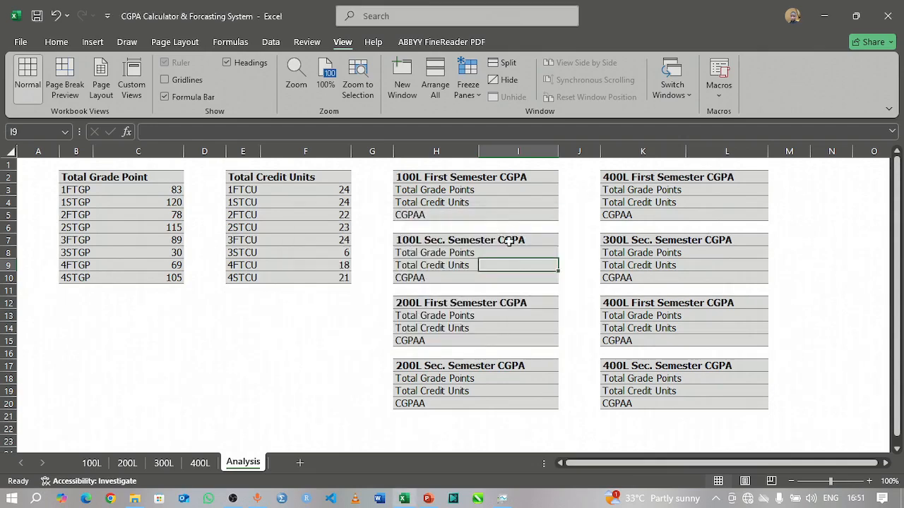
{"action": "left_click", "coordinate": [498, 177]}
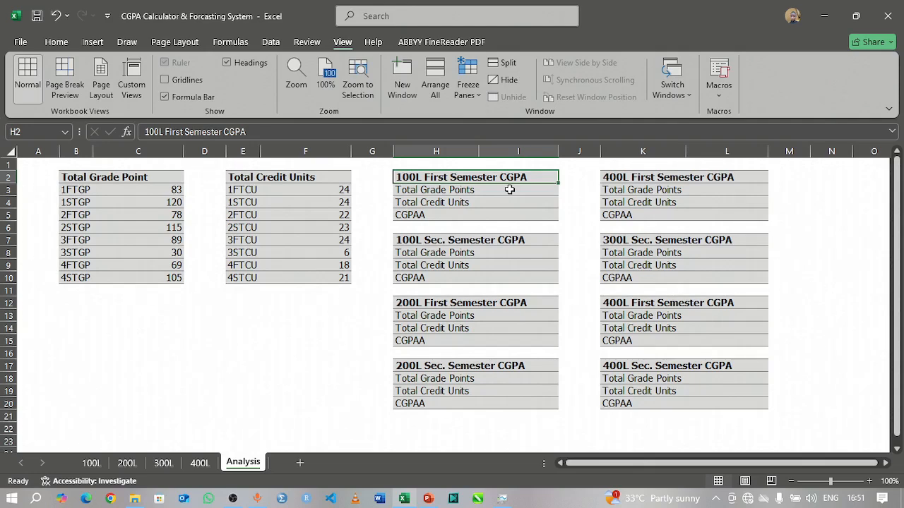
{"action": "left_click", "coordinate": [427, 498]}
Step: In the 100L First Semester table, link Total Grade Points in I3 to C3 and Total Credit Units in I4 to F3
{"action": "left_click", "coordinate": [523, 190]}
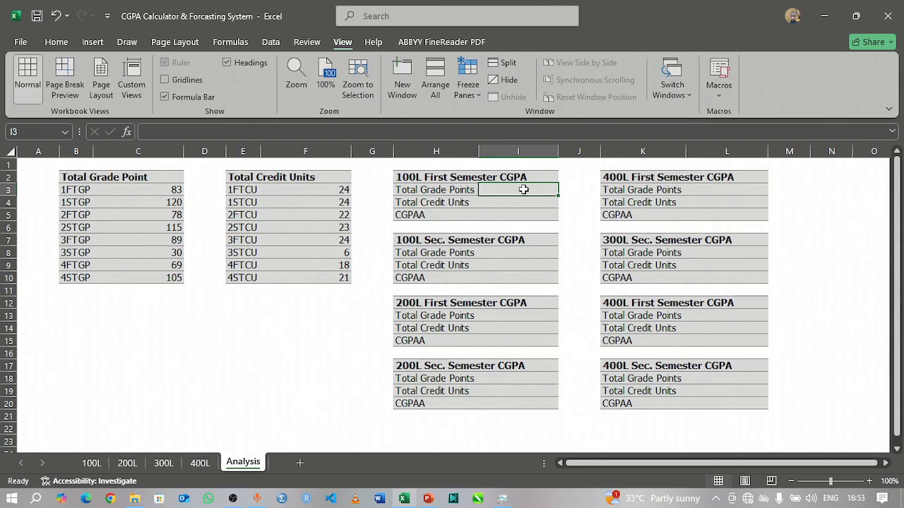
{"action": "type", "text": "="}
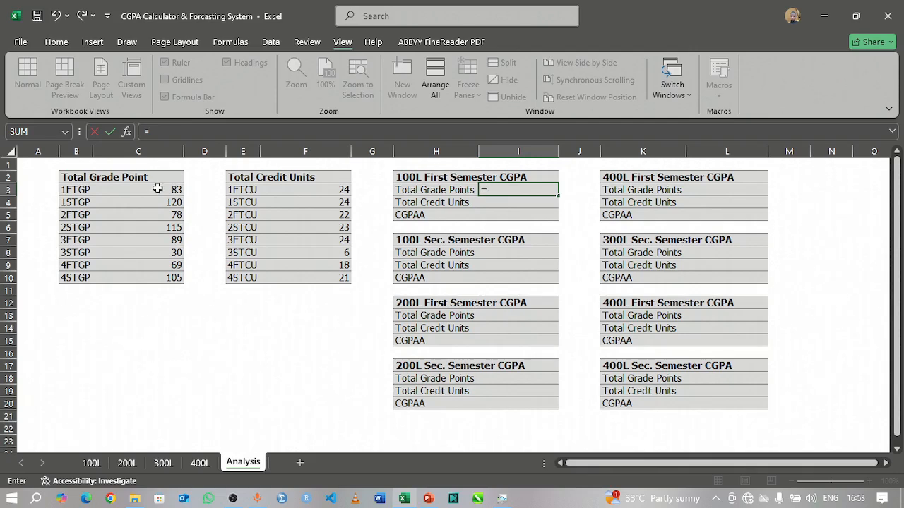
{"action": "left_click", "coordinate": [158, 189]}
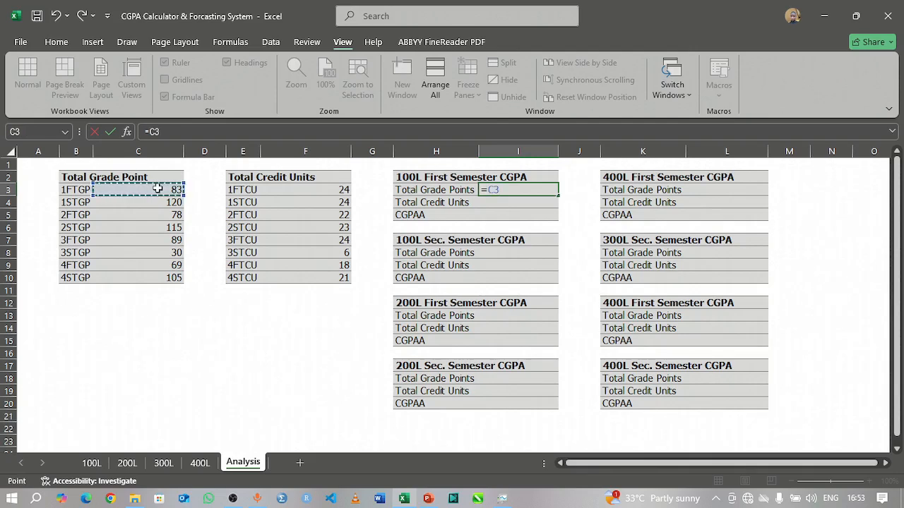
{"action": "key", "text": "Tab"}
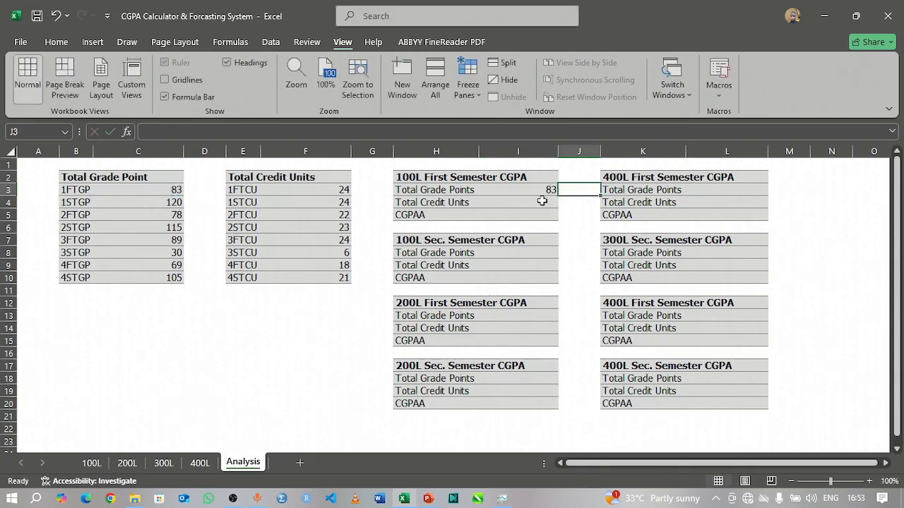
{"action": "left_click", "coordinate": [532, 202]}
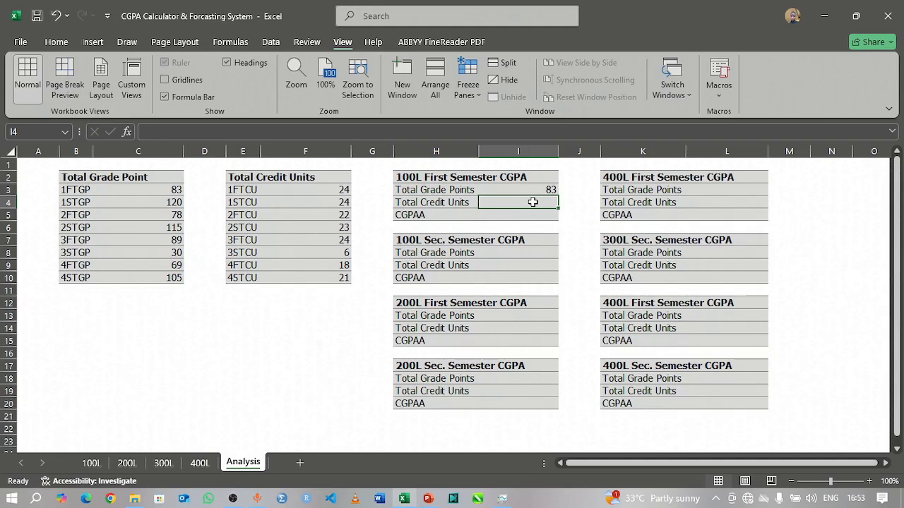
{"action": "type", "text": "="}
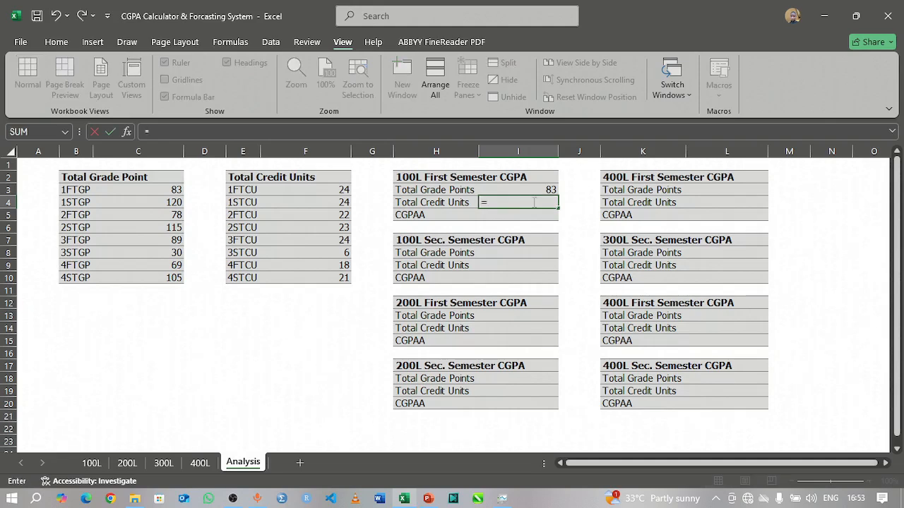
{"action": "left_click", "coordinate": [331, 189]}
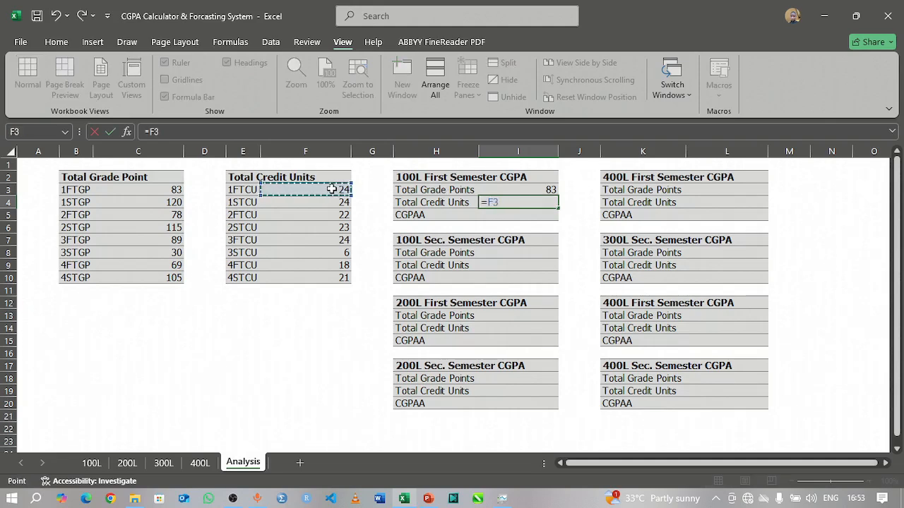
{"action": "key", "text": "Return"}
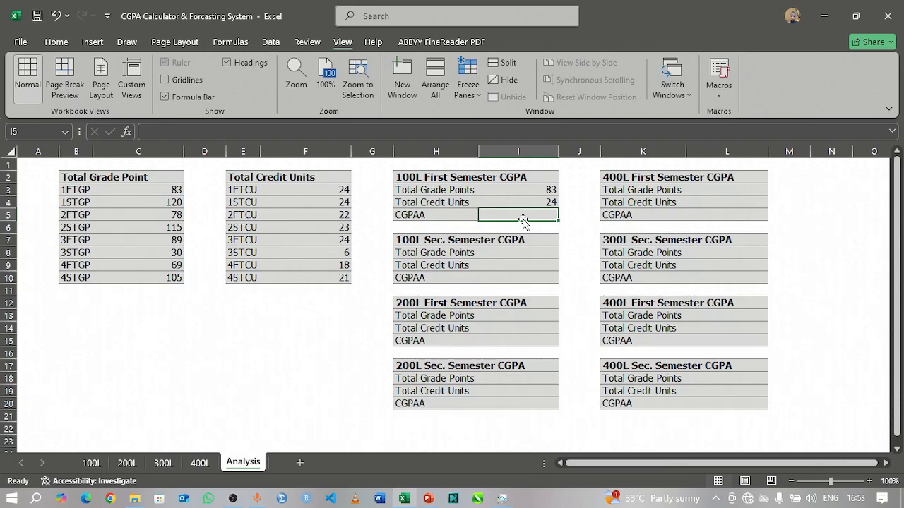
Step: Calculate the 100L first semester CGPA in I5 with the formula =I3/I4
{"action": "type", "text": "="}
{"action": "left_click", "coordinate": [549, 189]}
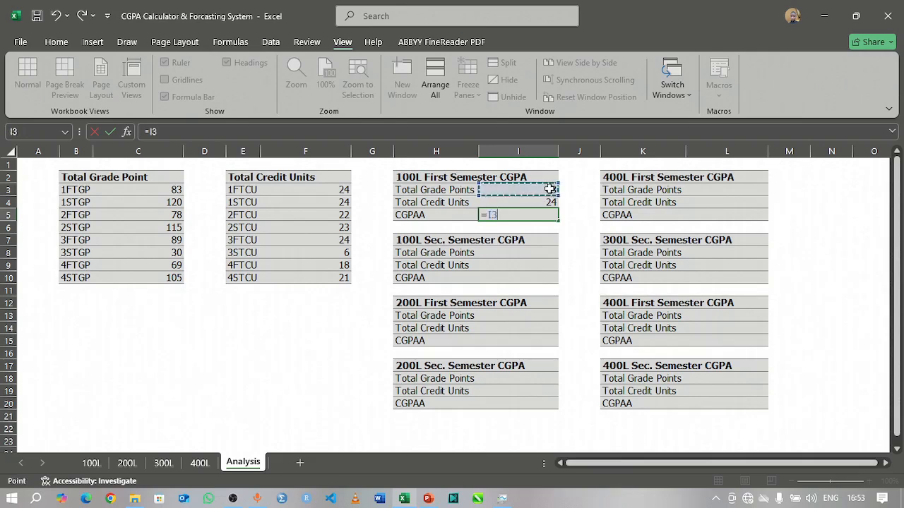
{"action": "type", "text": "/"}
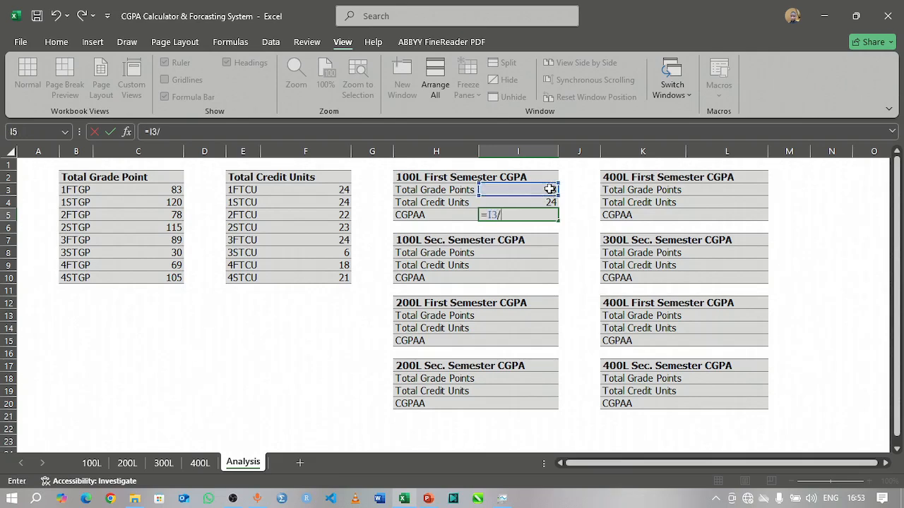
{"action": "left_click", "coordinate": [531, 202]}
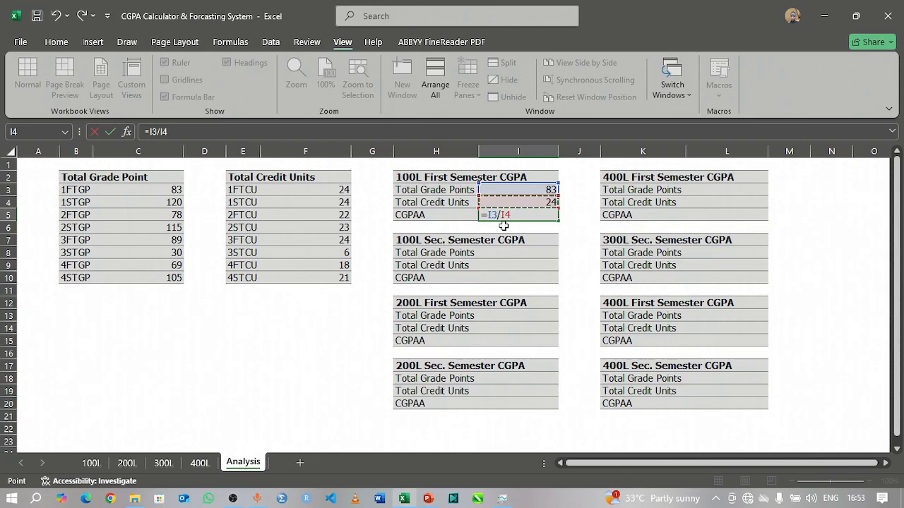
{"action": "key", "text": "Return"}
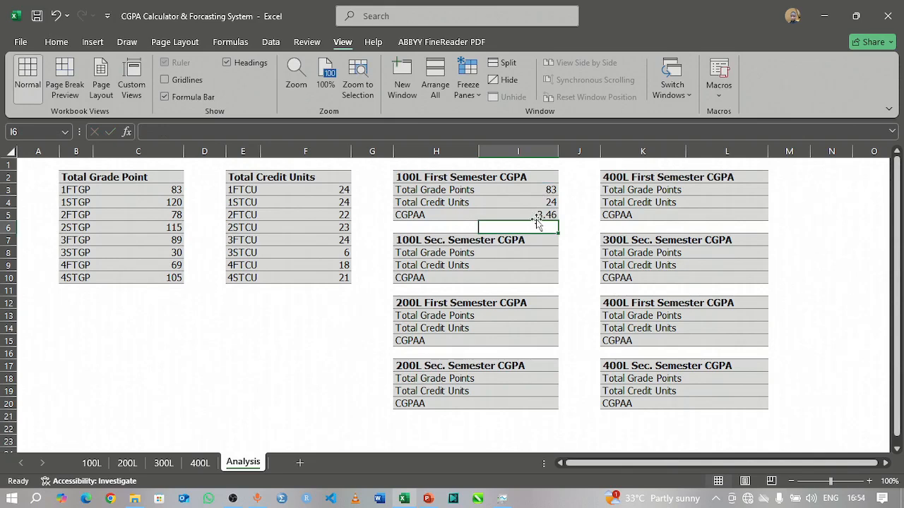
Step: Check the first semester GPA in D15 of the 100L sheet and return to the Analysis sheet
{"action": "left_click", "coordinate": [84, 462]}
{"action": "scroll", "coordinate": [417, 322], "scroll_direction": "up", "scroll_amount": 6}
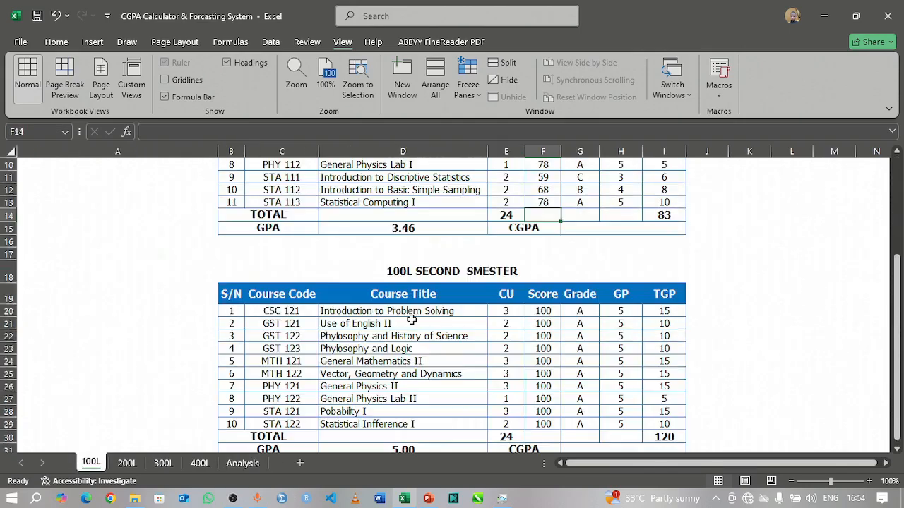
{"action": "left_click", "coordinate": [410, 366]}
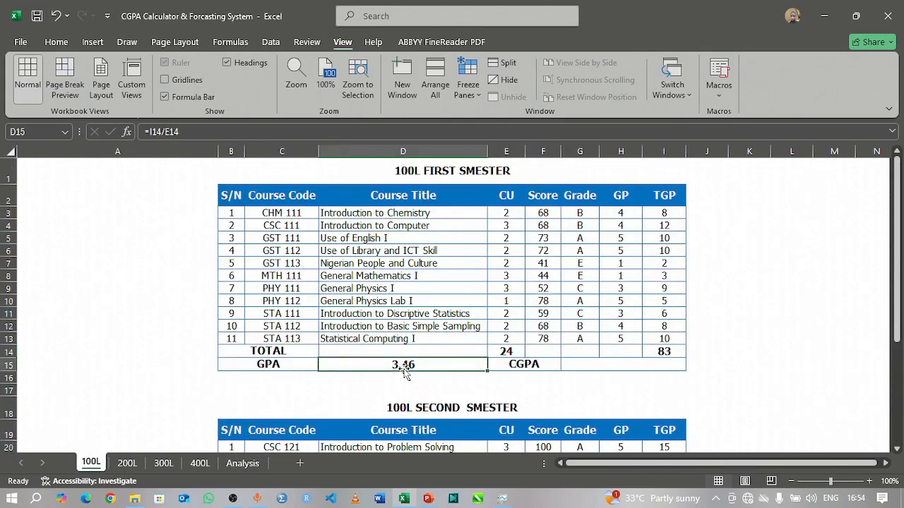
{"action": "left_click", "coordinate": [242, 463]}
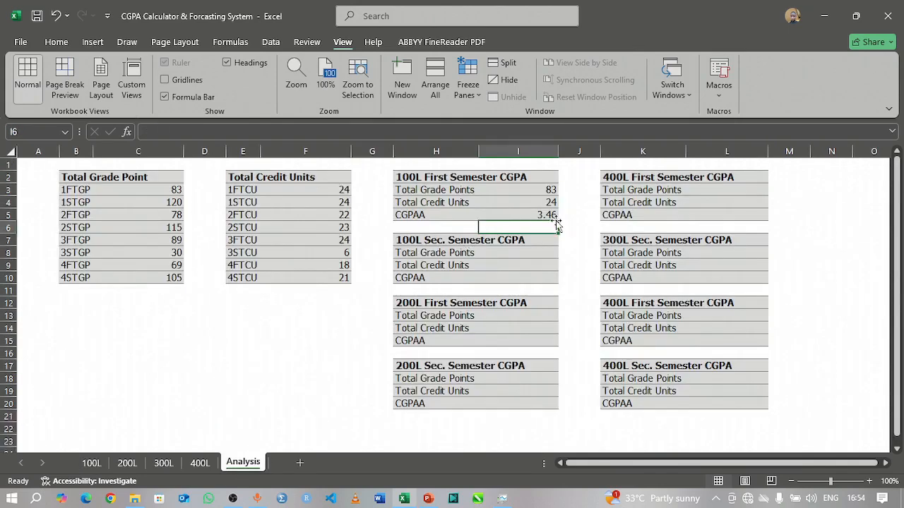
Step: Enter =SUM(C3:C4) in I8 as the Total Grade Points of the 100L Sec. Semester table
{"action": "left_click", "coordinate": [520, 253]}
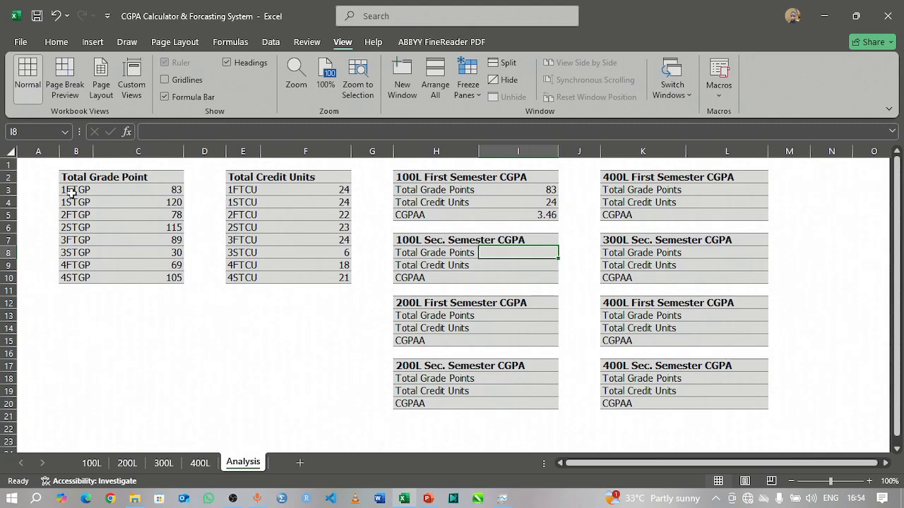
{"action": "left_click", "coordinate": [160, 189]}
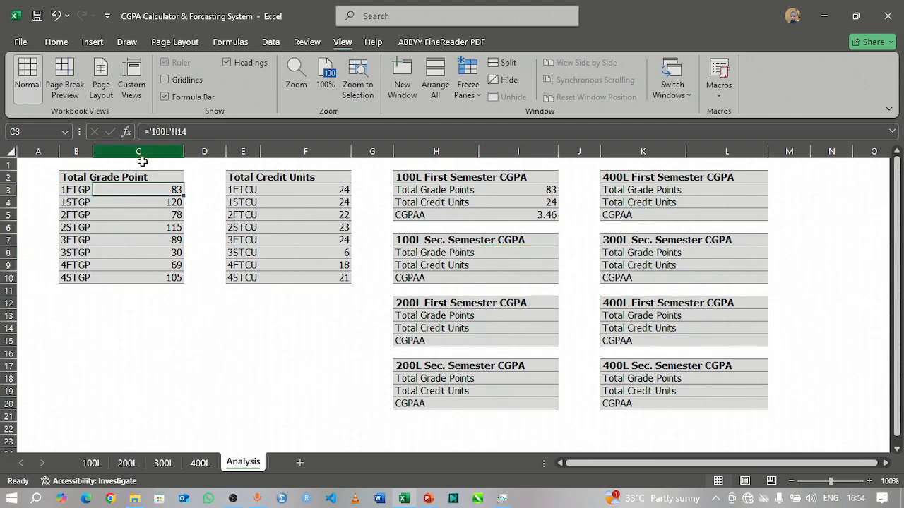
{"action": "left_click", "coordinate": [154, 203]}
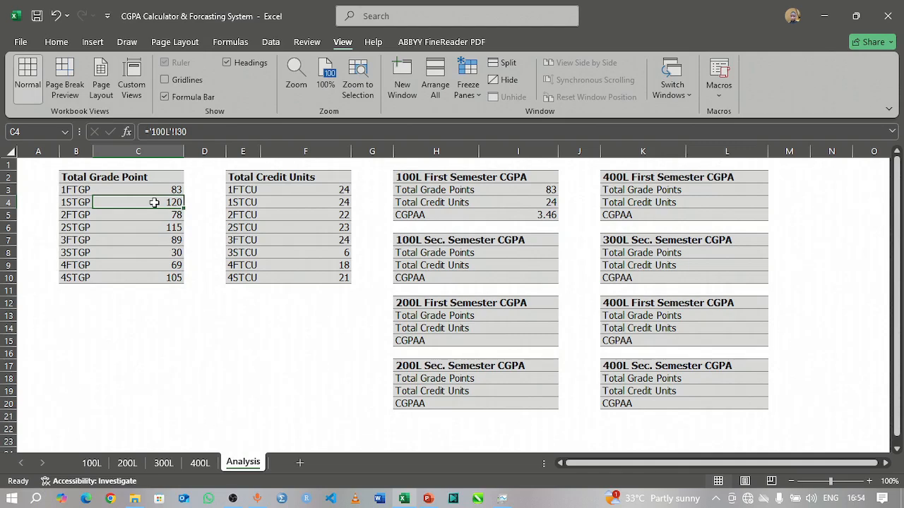
{"action": "left_click", "coordinate": [534, 254]}
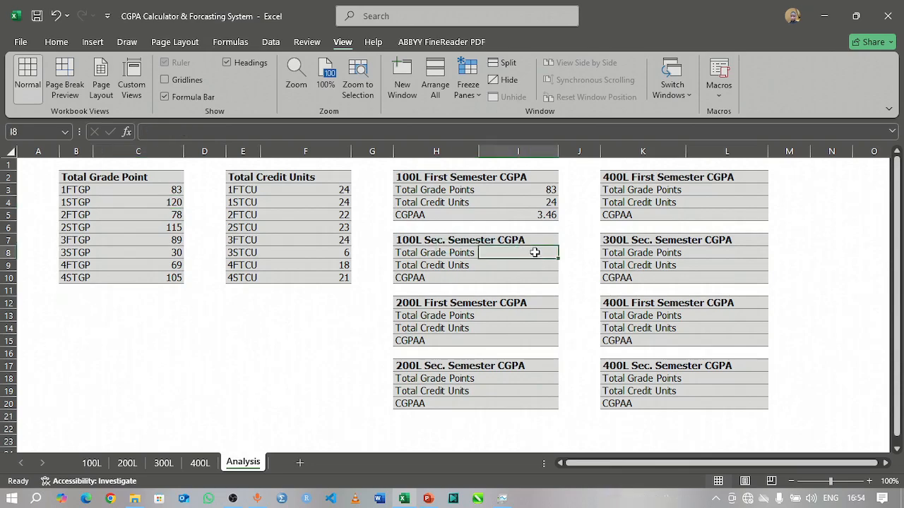
{"action": "type", "text": "="}
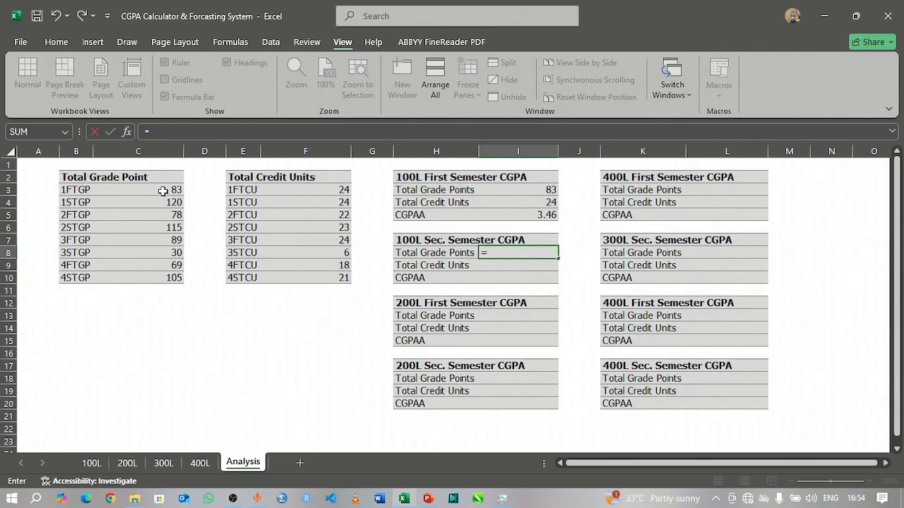
{"action": "type", "text": "sum"}
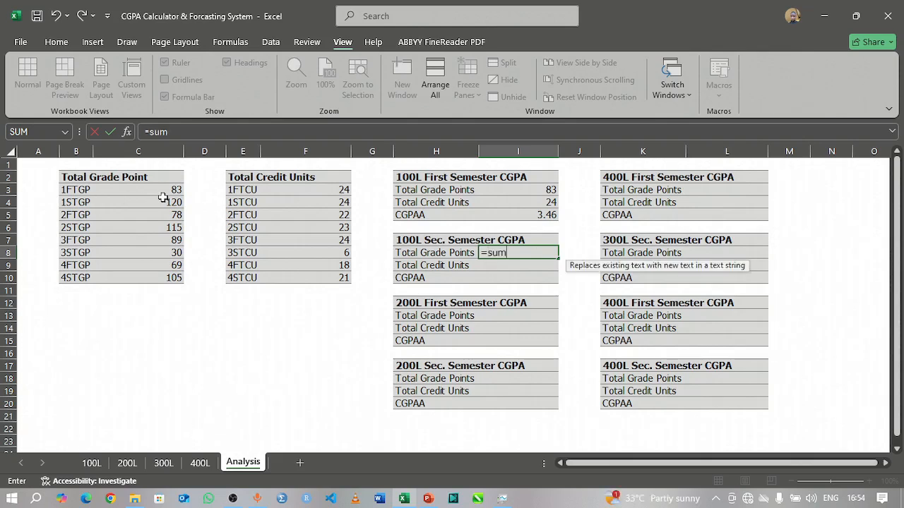
{"action": "key", "text": "Tab"}
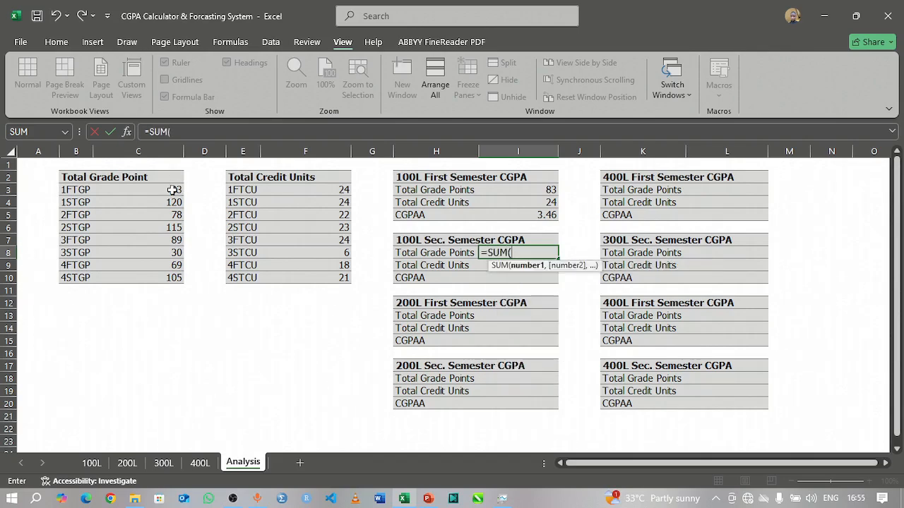
{"action": "left_click_drag", "start_coordinate": [173, 191], "coordinate": [169, 202]}
{"action": "type", "text": "_"}
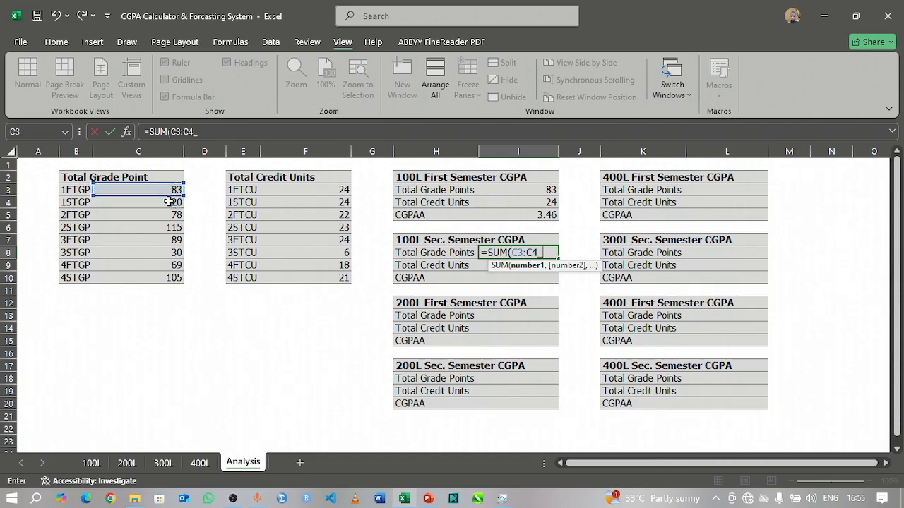
{"action": "key", "text": "BackSpace"}
{"action": "type", "text": ")"}
{"action": "key", "text": "Return"}
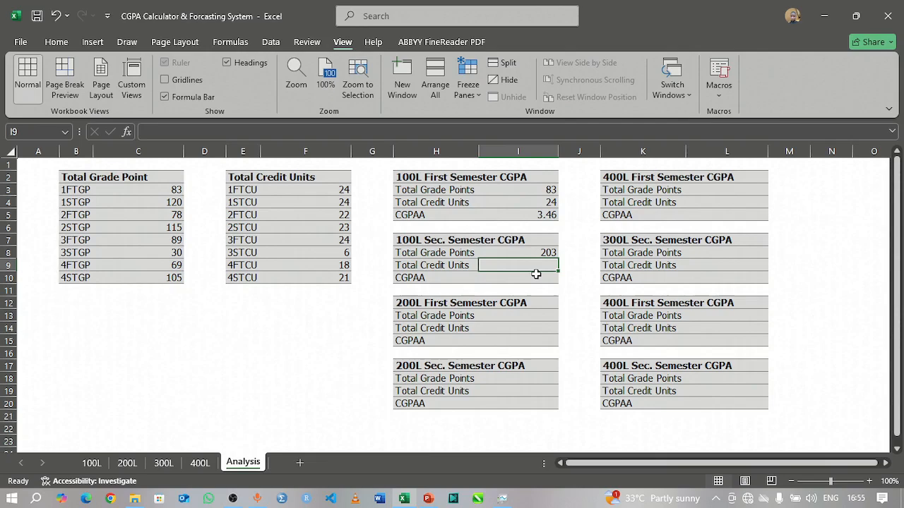
Step: Enter =SUM(F3:F4) in I9 as the Total Credit Units of the 100L Sec. Semester table
{"action": "type", "text": "="}
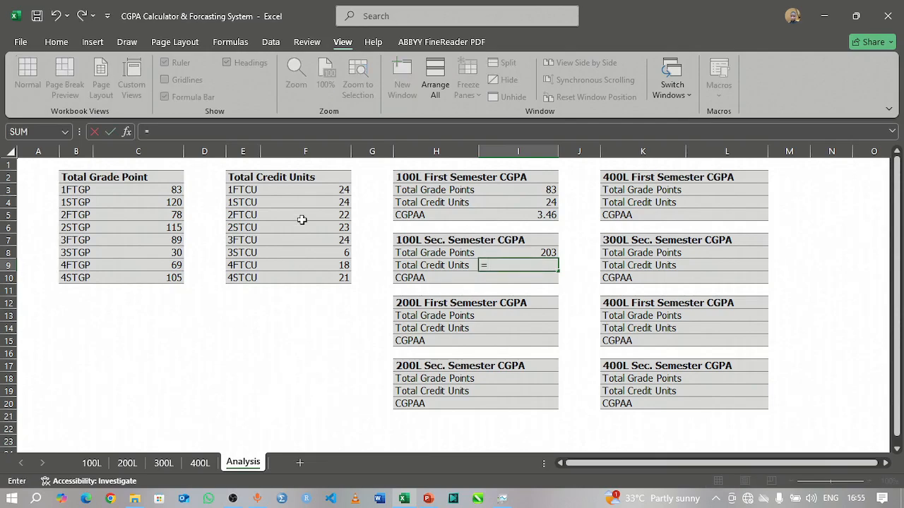
{"action": "left_click_drag", "start_coordinate": [331, 188], "coordinate": [333, 205]}
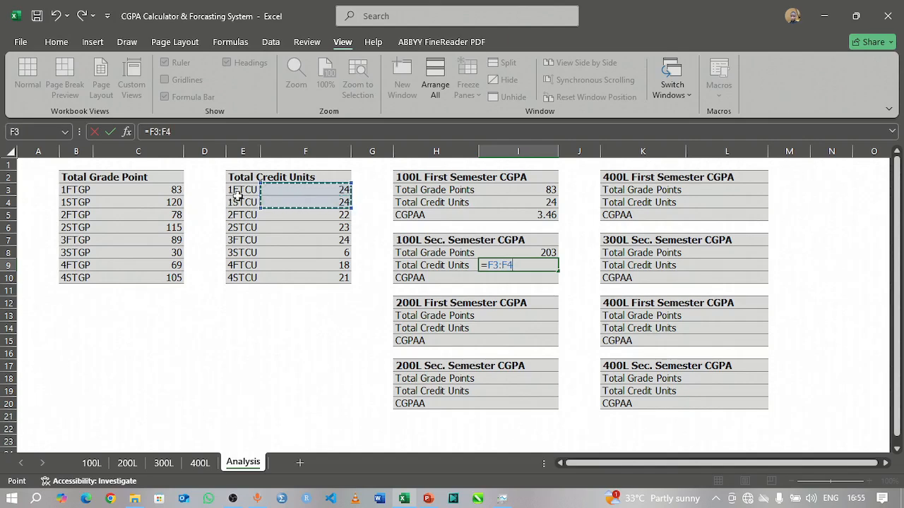
{"action": "key", "text": "BackSpace"}
{"action": "key", "text": "BackSpace"}
{"action": "key", "text": "BackSpace"}
{"action": "key", "text": "BackSpace"}
{"action": "key", "text": "BackSpace"}
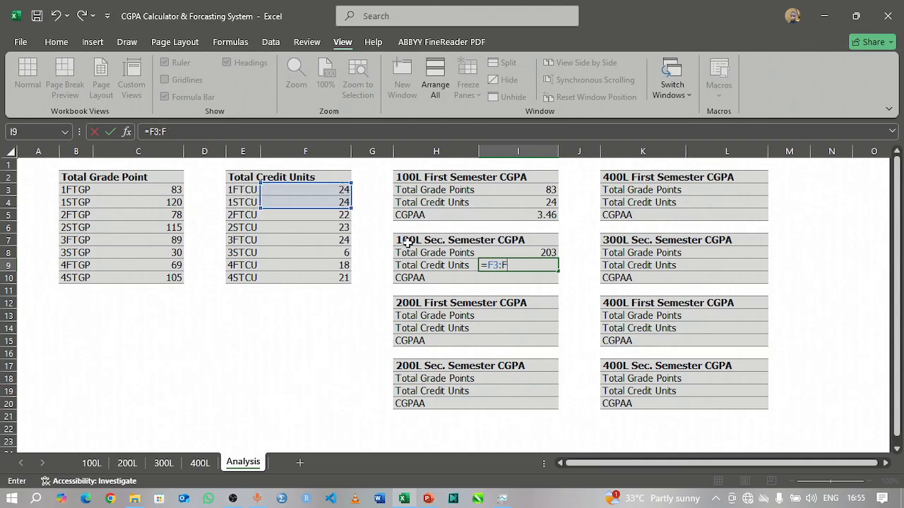
{"action": "type", "text": "sum"}
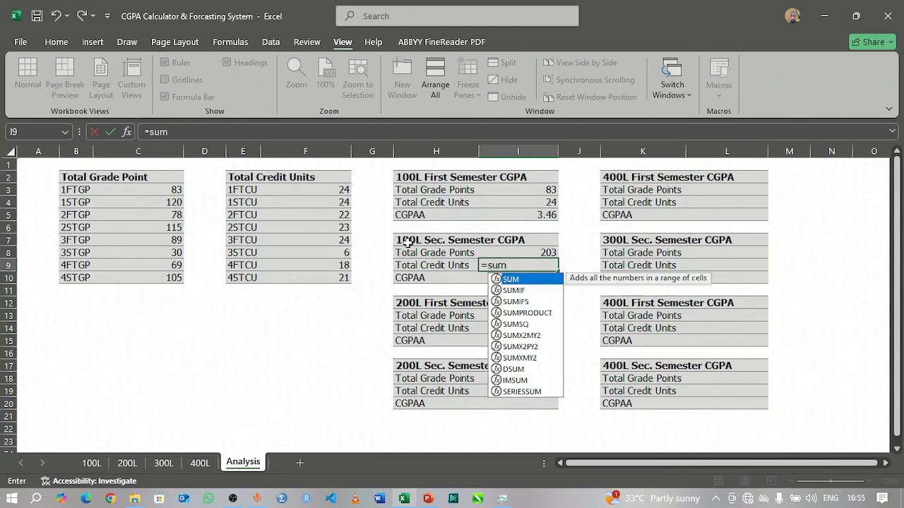
{"action": "key", "text": "Tab"}
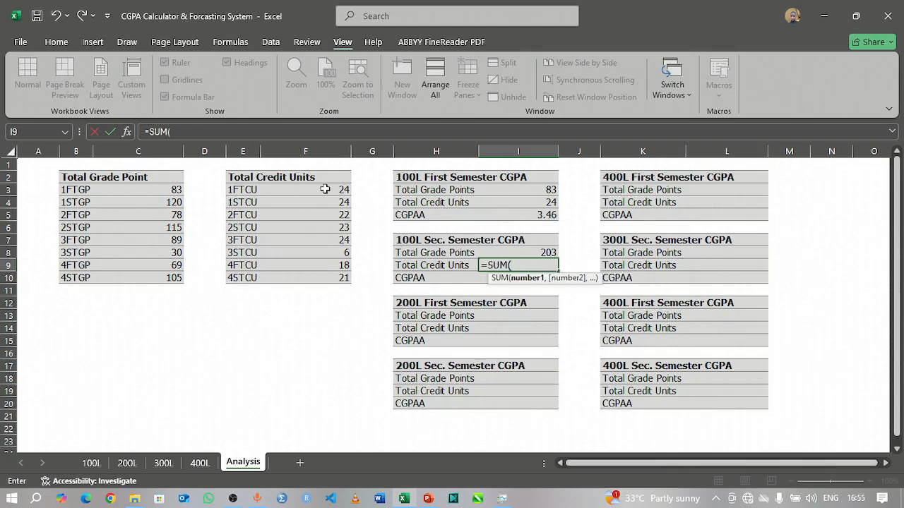
{"action": "left_click_drag", "start_coordinate": [325, 189], "coordinate": [329, 203]}
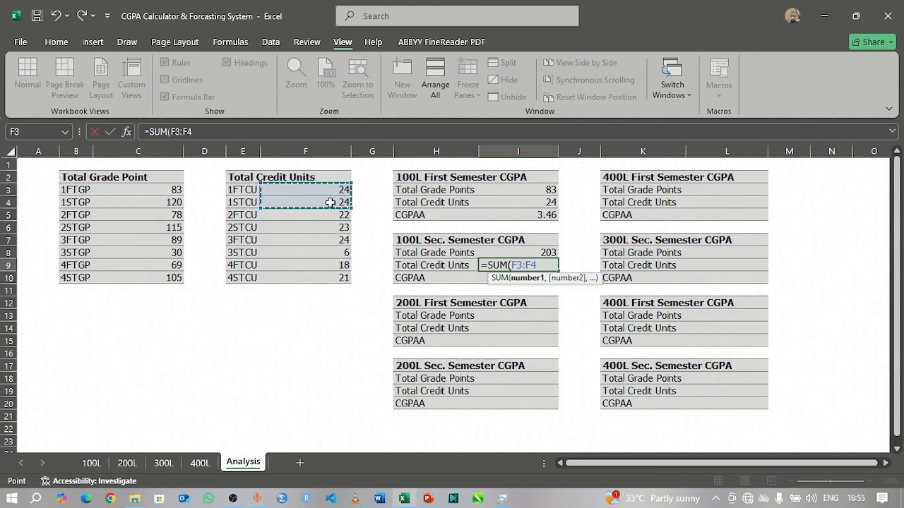
{"action": "type", "text": ")"}
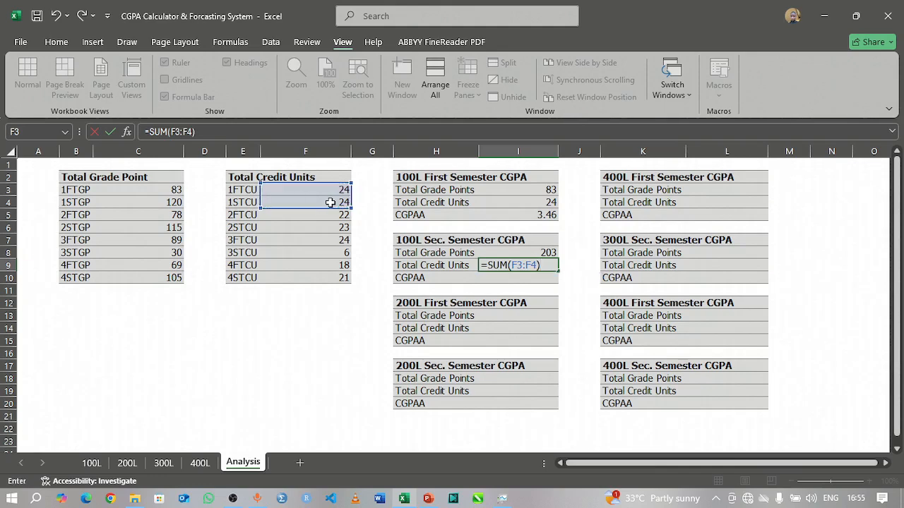
{"action": "key", "text": "Return"}
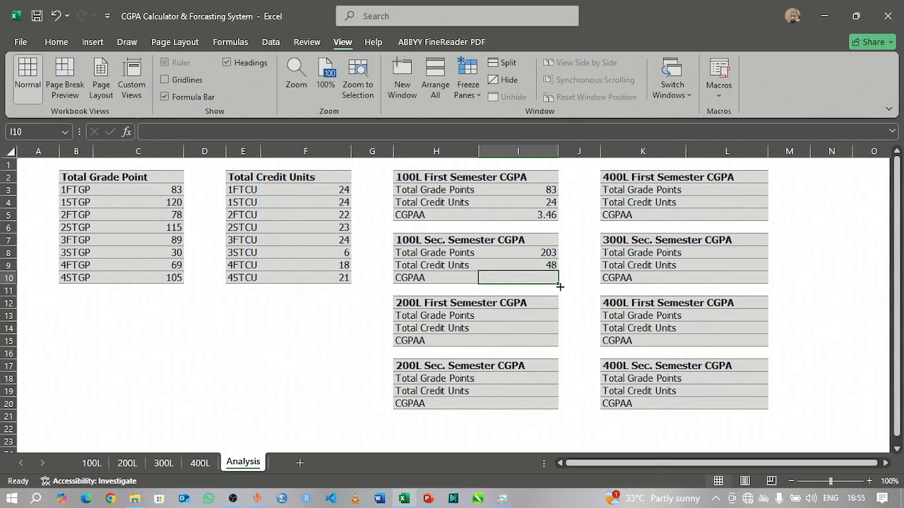
Step: Calculate the 100L second semester CGPA in I10 with the formula =I8/I9
{"action": "type", "text": "="}
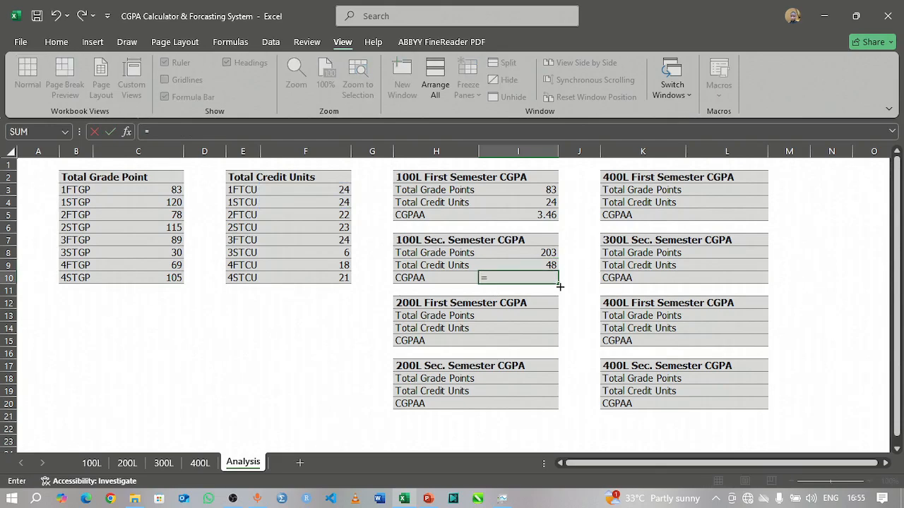
{"action": "left_click", "coordinate": [551, 252]}
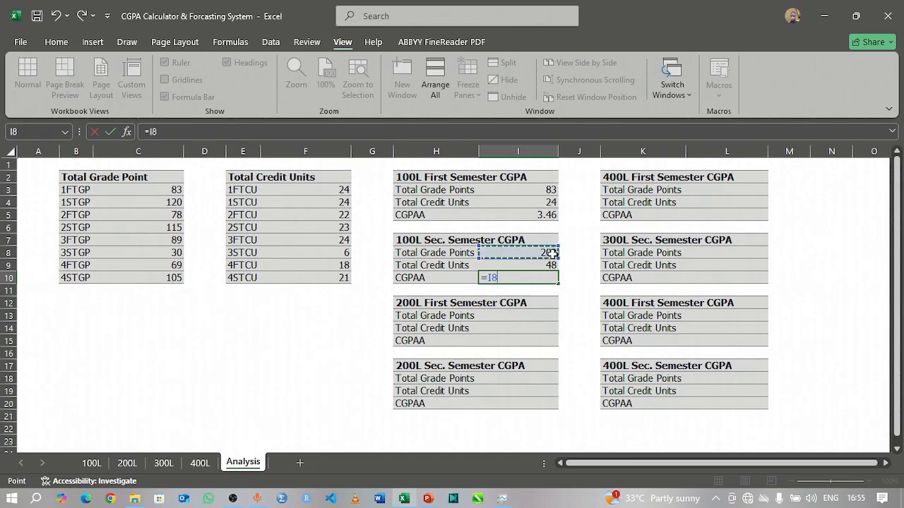
{"action": "type", "text": "/"}
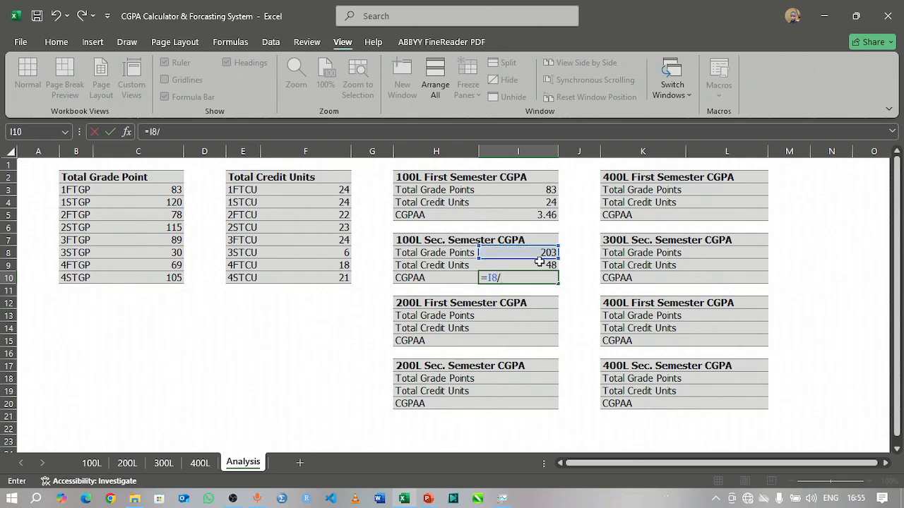
{"action": "left_click", "coordinate": [538, 265]}
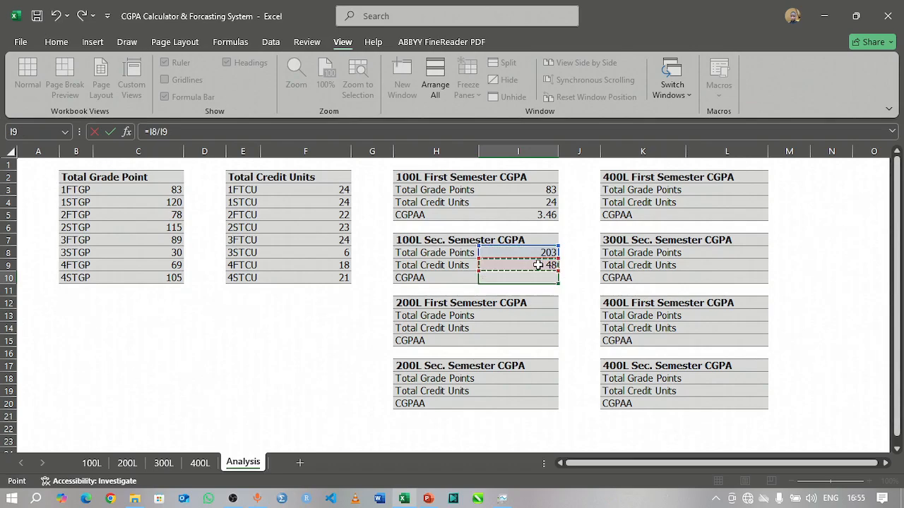
{"action": "key", "text": "Return"}
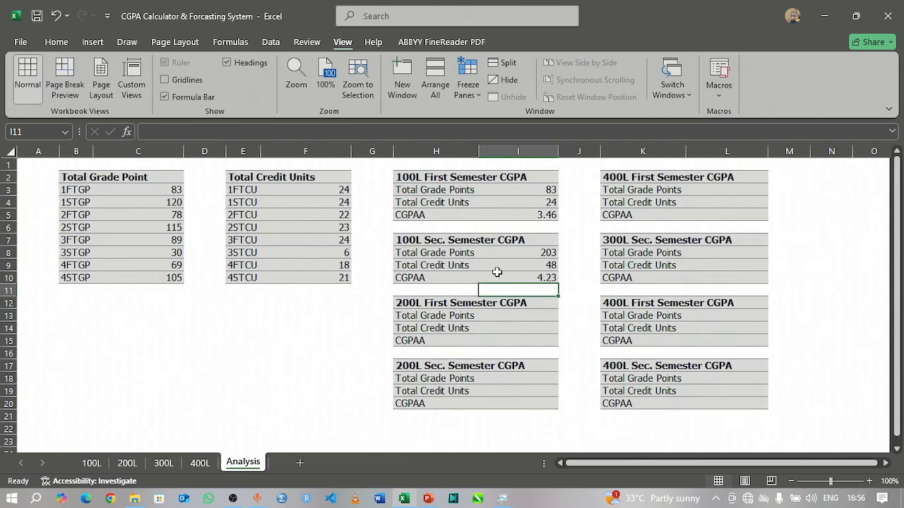
Step: Check the second semester GPA on the 100L sheet, and review the 100L Sec. Semester formulas in I8 and I9 of the Analysis sheet
{"action": "left_click", "coordinate": [531, 276]}
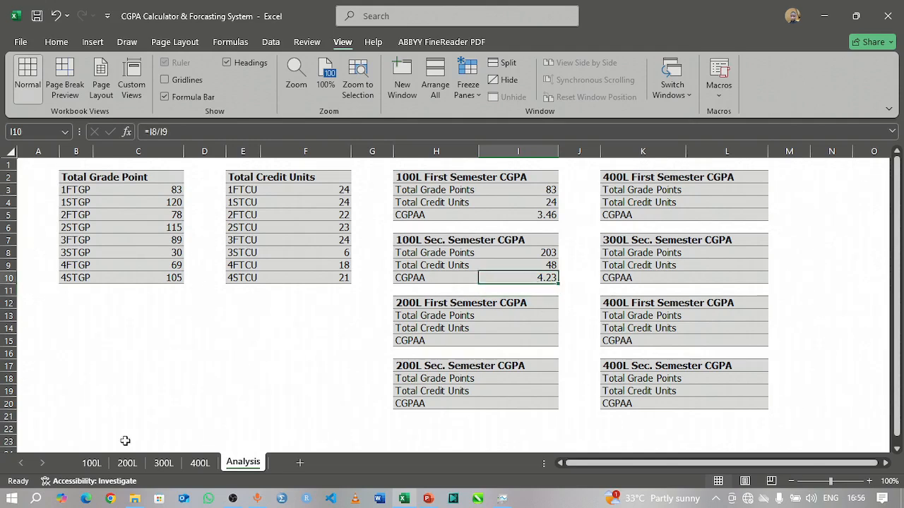
{"action": "left_click", "coordinate": [96, 465]}
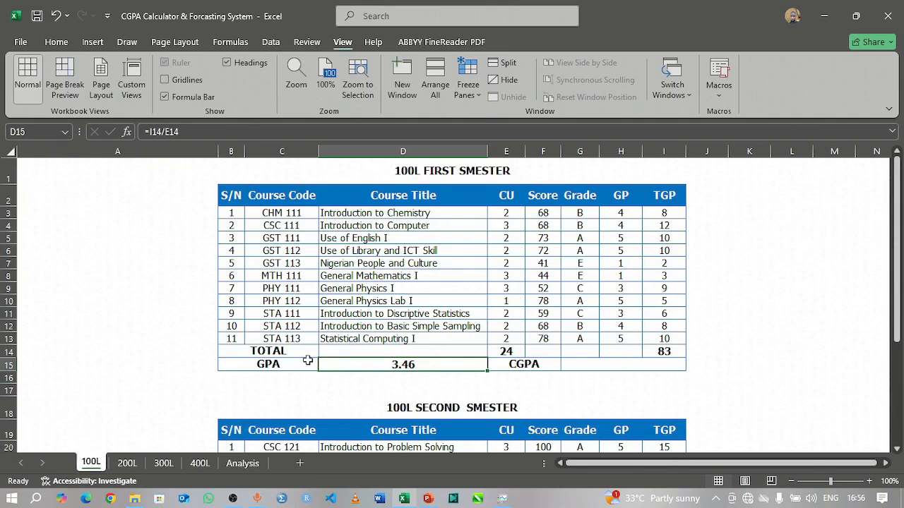
{"action": "scroll", "coordinate": [308, 360], "scroll_direction": "down", "scroll_amount": 6}
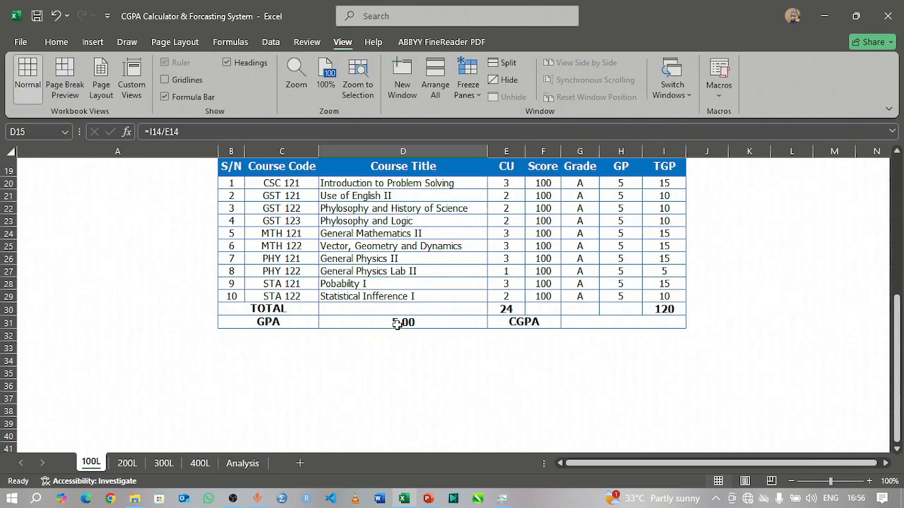
{"action": "left_click", "coordinate": [242, 463]}
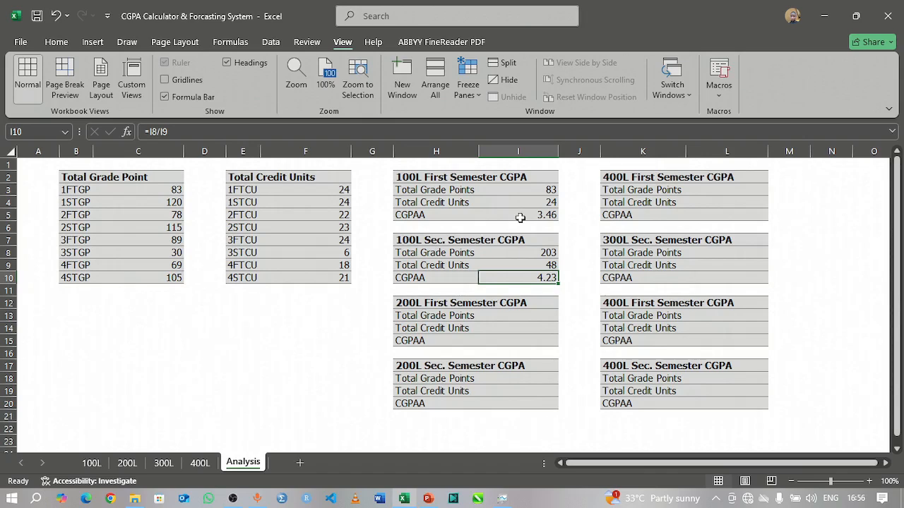
{"action": "left_click", "coordinate": [545, 253]}
{"action": "left_click", "coordinate": [541, 266]}
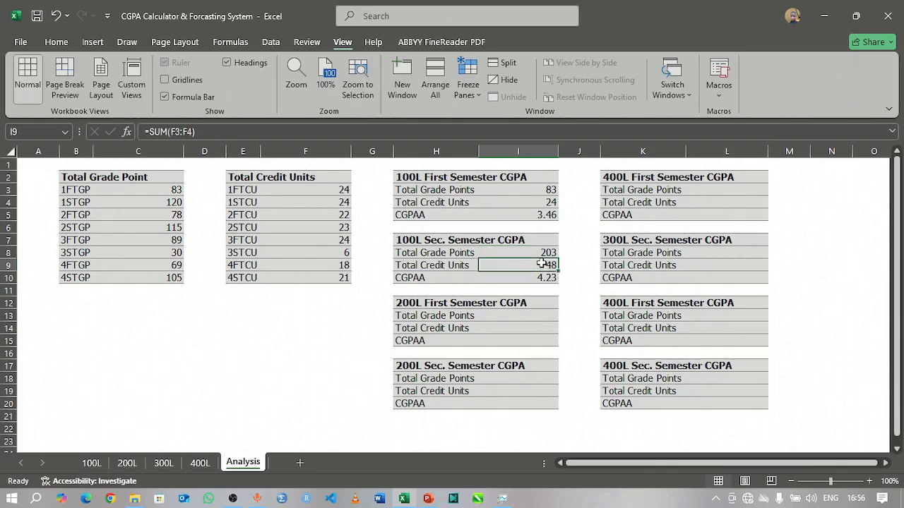
Step: Enter =SUM(C3:C5) in I13 as the Total Grade Points of the 200L First Semester table
{"action": "left_click", "coordinate": [539, 314]}
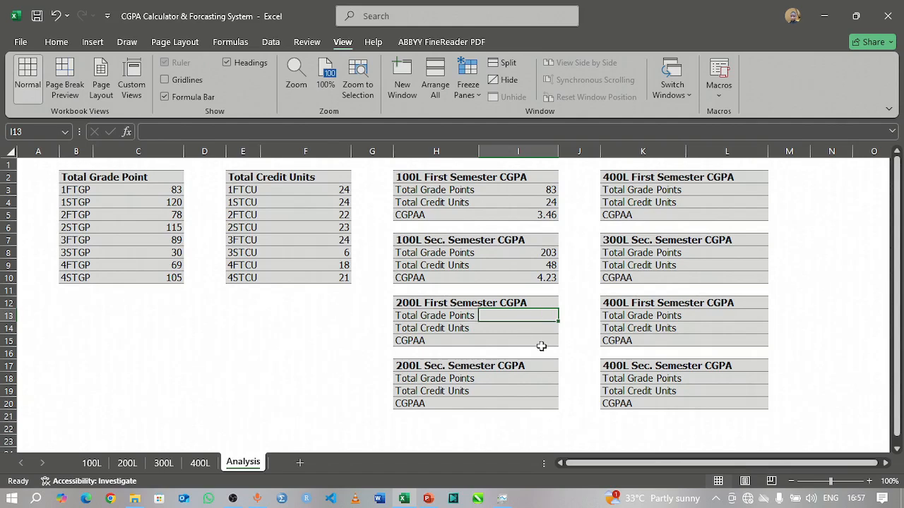
{"action": "type", "text": "="}
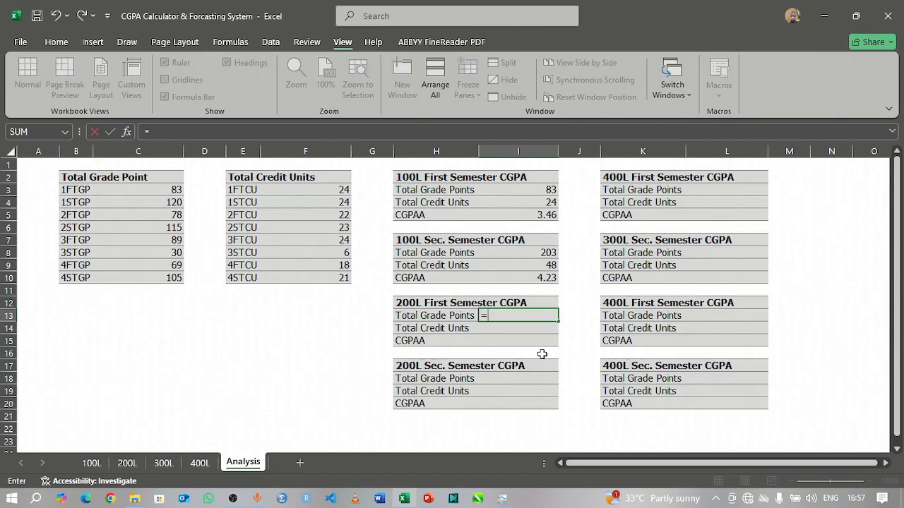
{"action": "type", "text": "SUM"}
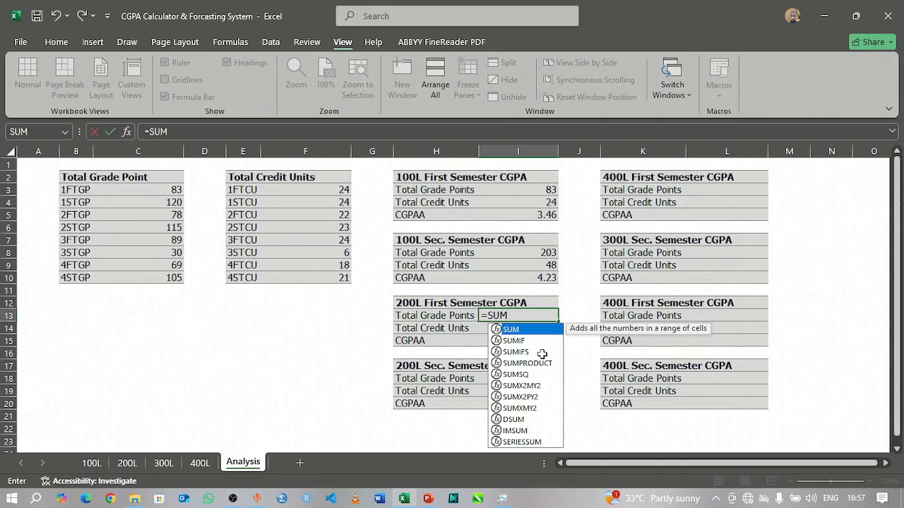
{"action": "type", "text": "("}
{"action": "left_click_drag", "start_coordinate": [160, 192], "coordinate": [159, 220]}
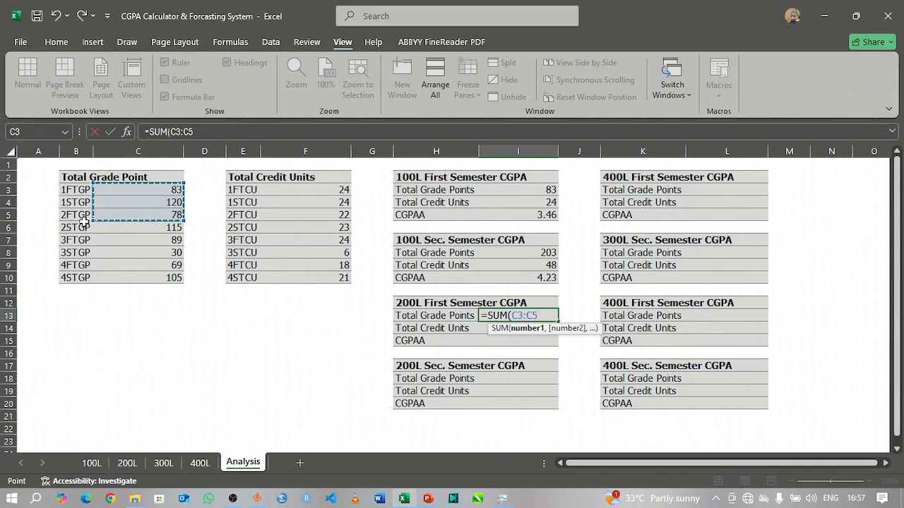
{"action": "type", "text": ")"}
{"action": "key", "text": "Return"}
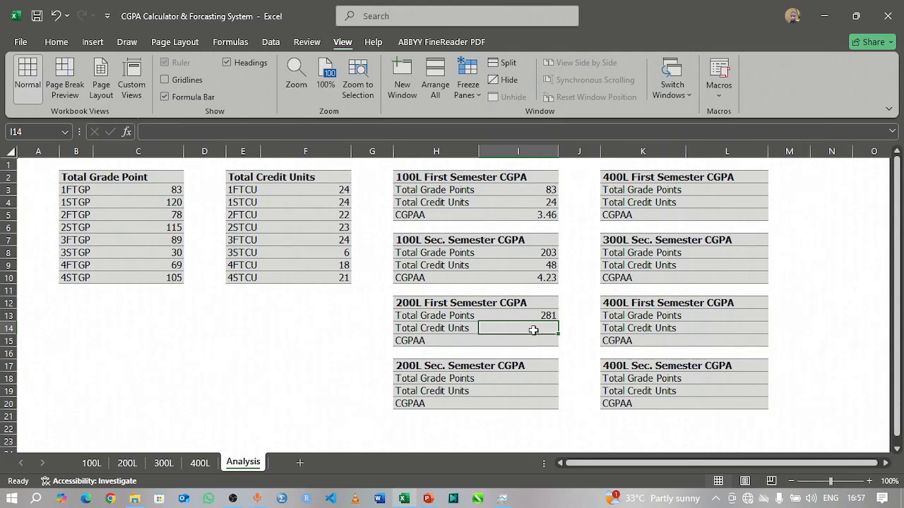
Step: Enter =SUM(F3:F5) in I14 as the Total Credit Units of the 200L First Semester table
{"action": "type", "text": "=SUM"}
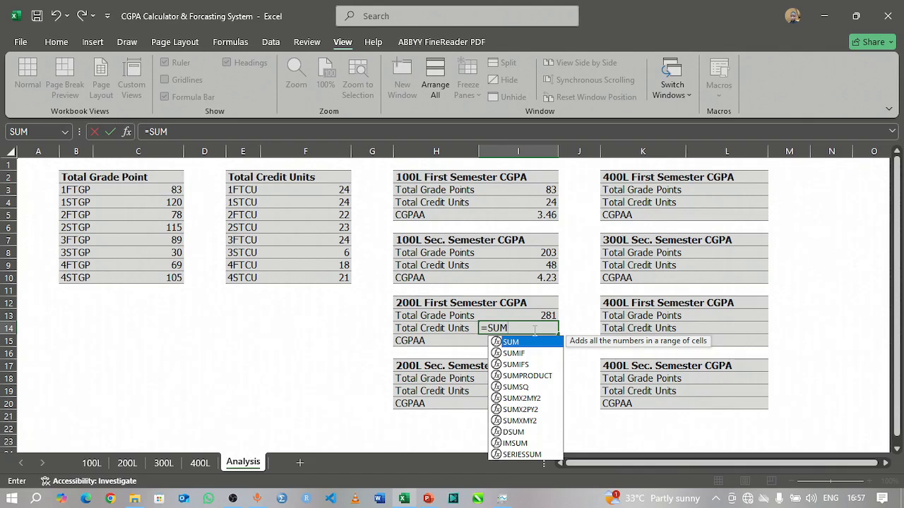
{"action": "type", "text": "("}
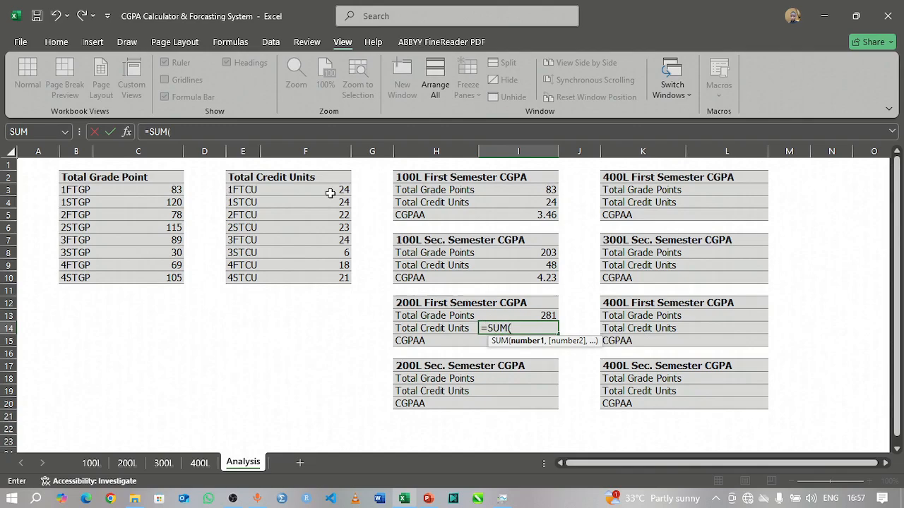
{"action": "left_click_drag", "start_coordinate": [331, 190], "coordinate": [327, 215]}
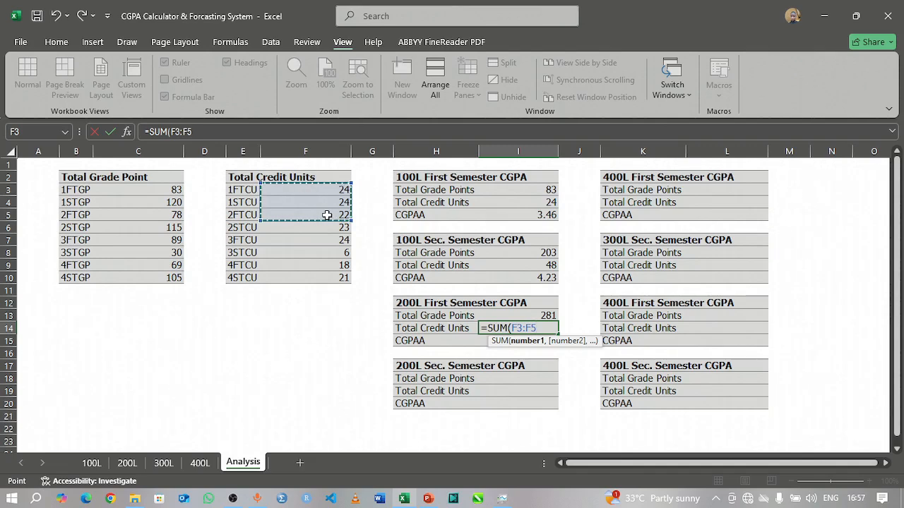
{"action": "type", "text": ")"}
{"action": "key", "text": "Return"}
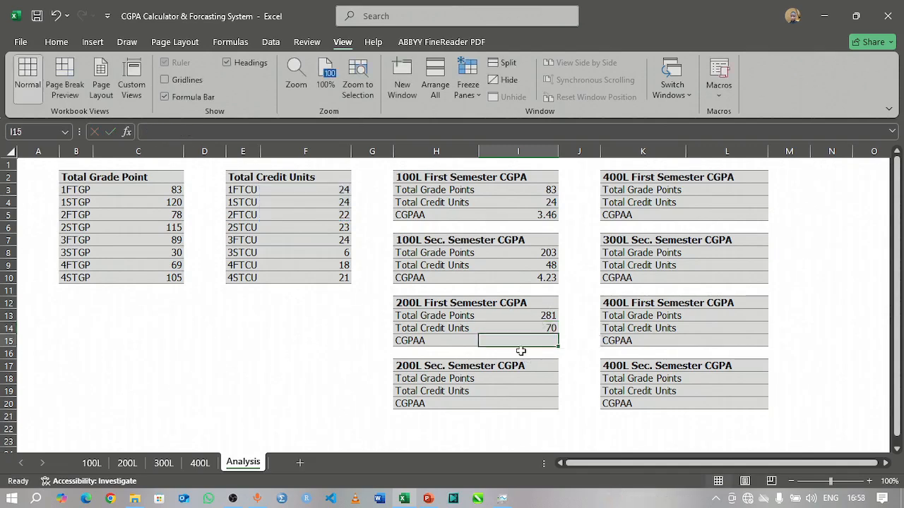
Step: Calculate the 200L first semester CGPA in I15 with the formula =I13/I14
{"action": "type", "text": "="}
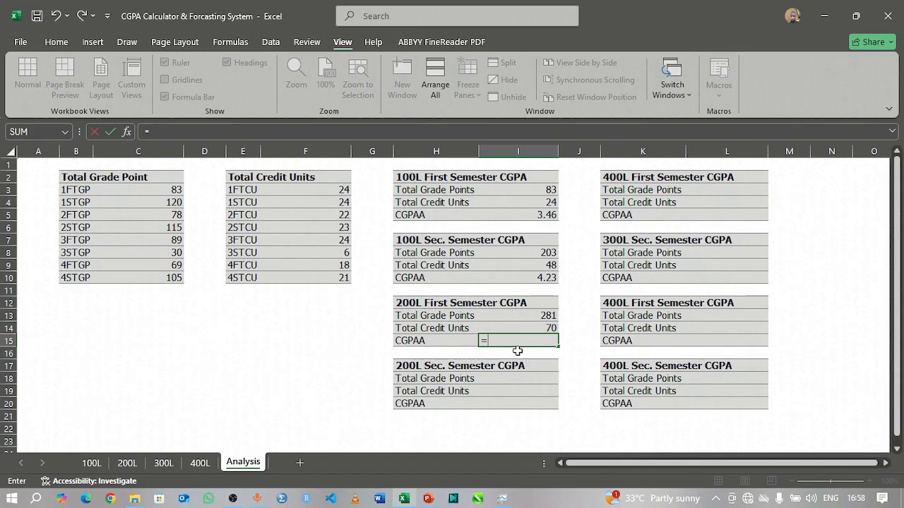
{"action": "left_click", "coordinate": [537, 317]}
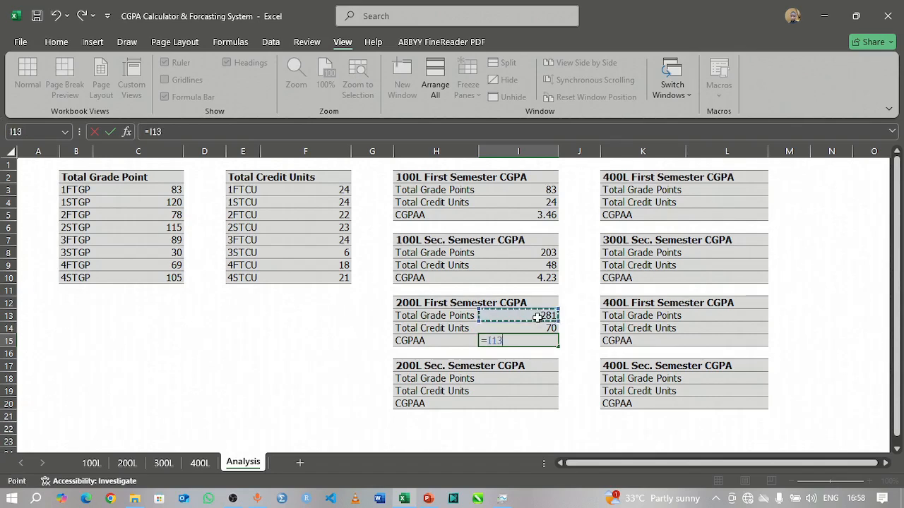
{"action": "type", "text": "/"}
{"action": "left_click", "coordinate": [545, 328]}
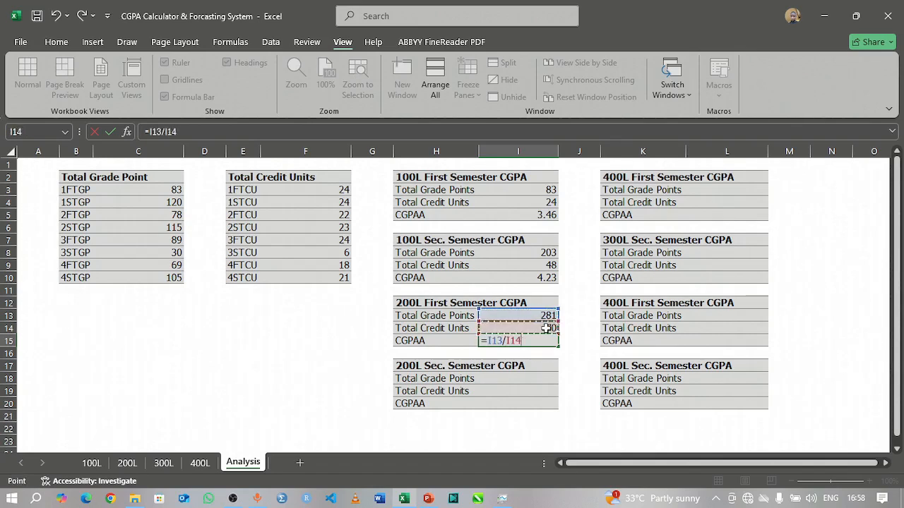
{"action": "key", "text": "Return"}
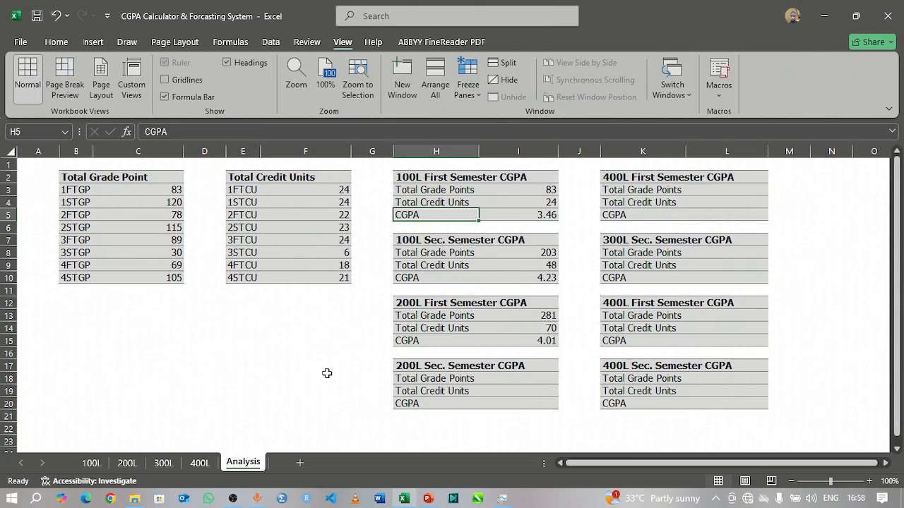
Step: Check the first semester GPA on the 200L sheet and return to the Analysis sheet
{"action": "left_click", "coordinate": [125, 463]}
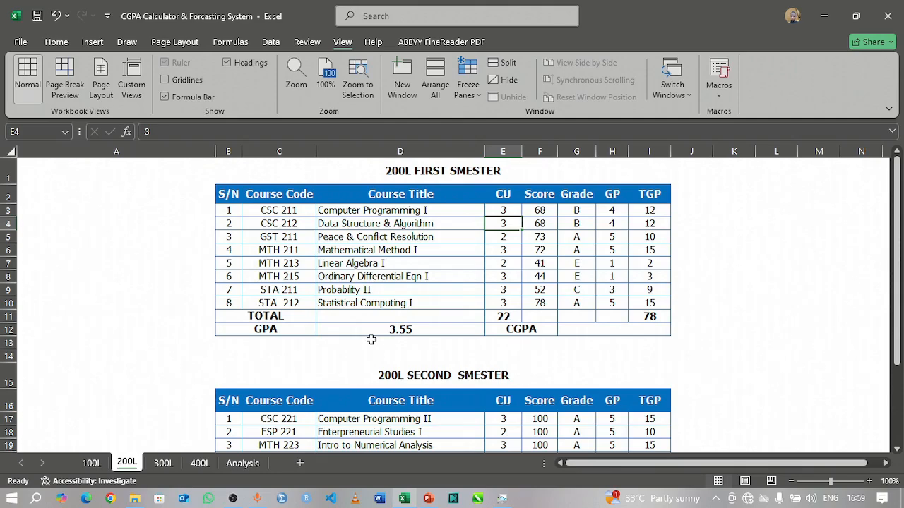
{"action": "left_click", "coordinate": [241, 464]}
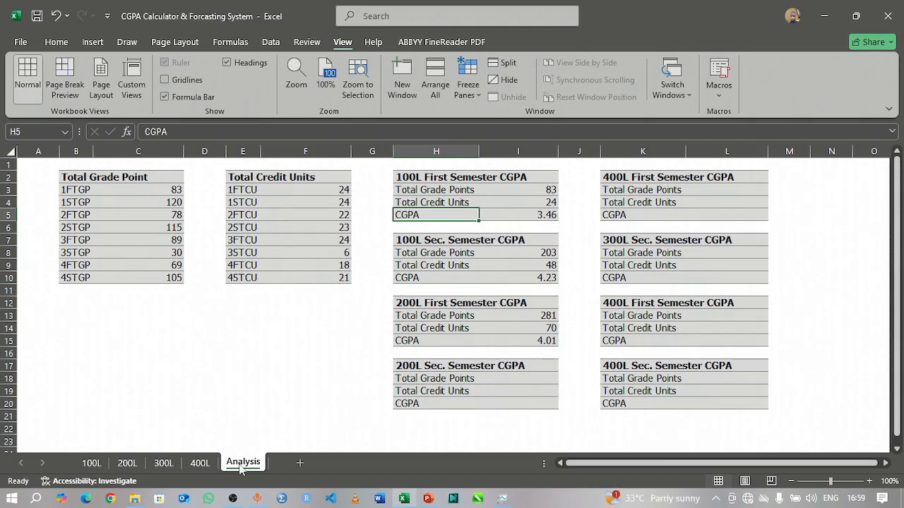
Step: Enter =SUM(C3:C6) in I18 as the Total Grade Points of the 200L Sec. Semester table
{"action": "left_click", "coordinate": [529, 379]}
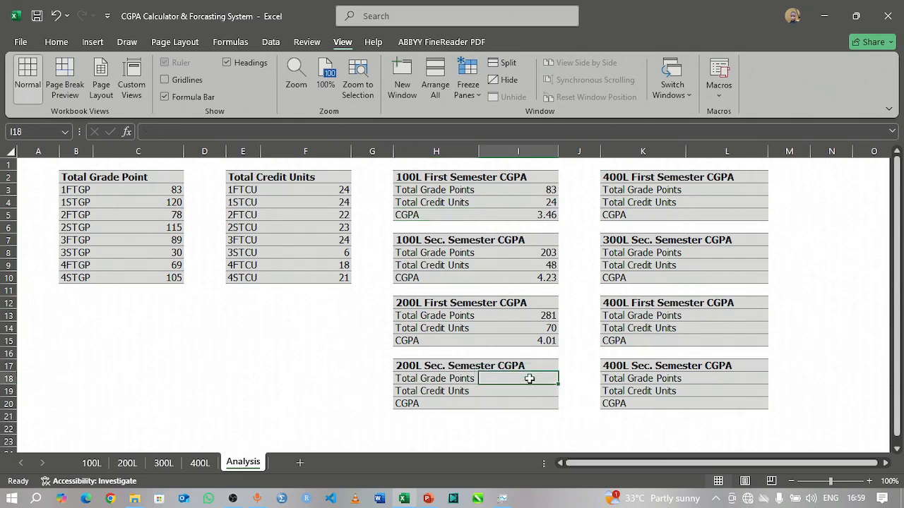
{"action": "type", "text": "="}
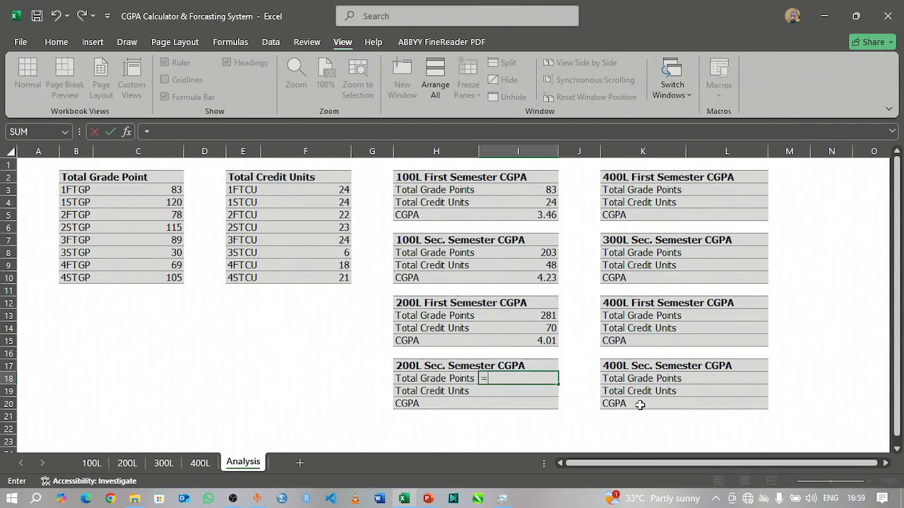
{"action": "type", "text": "S"}
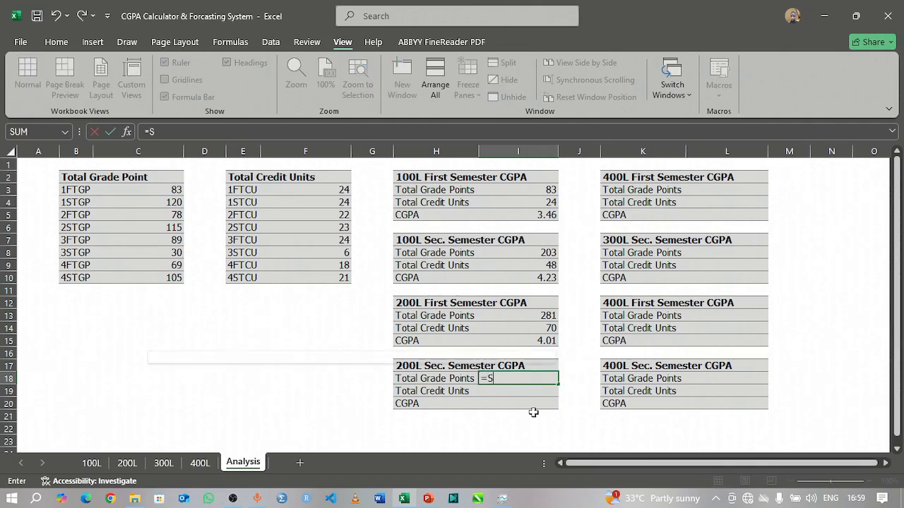
{"action": "type", "text": "UM("}
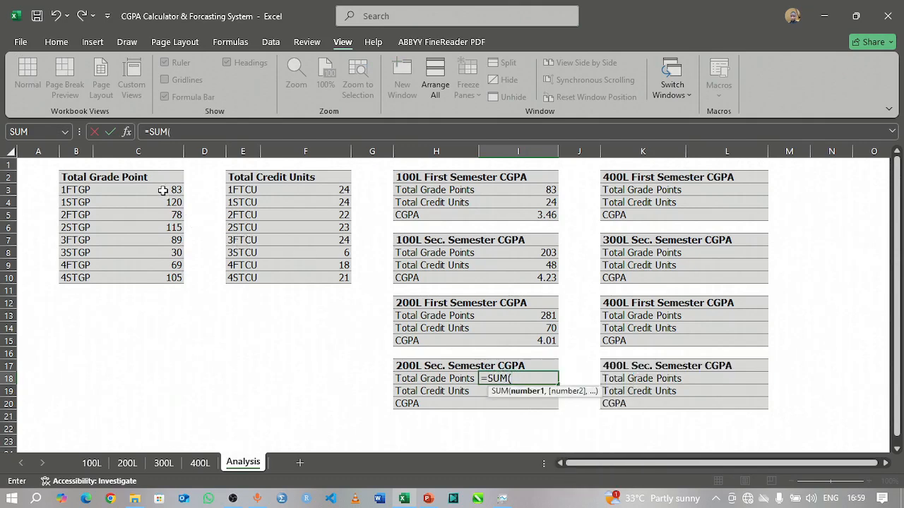
{"action": "left_click_drag", "start_coordinate": [162, 189], "coordinate": [146, 232]}
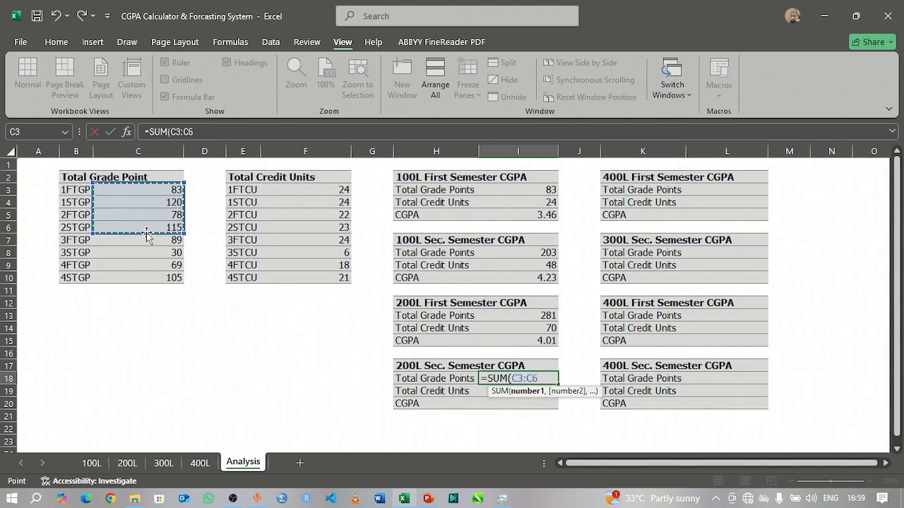
{"action": "type", "text": ")"}
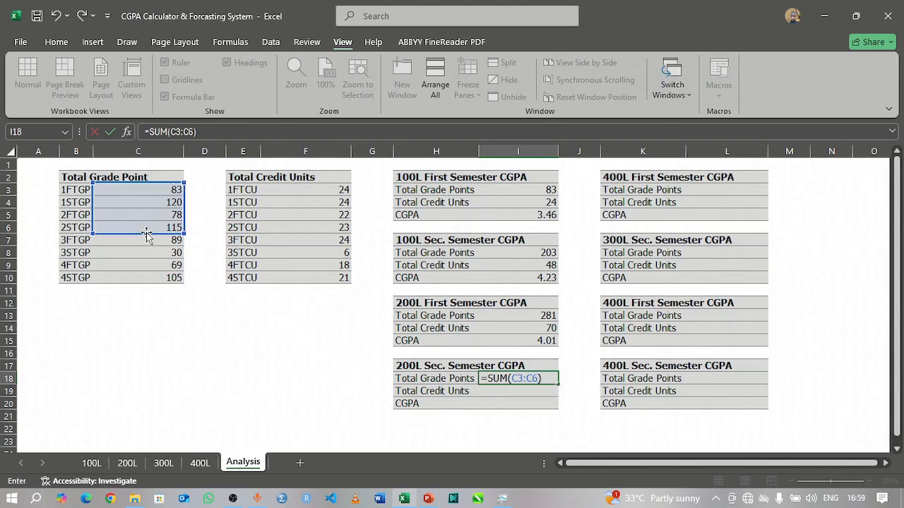
{"action": "key", "text": "Return"}
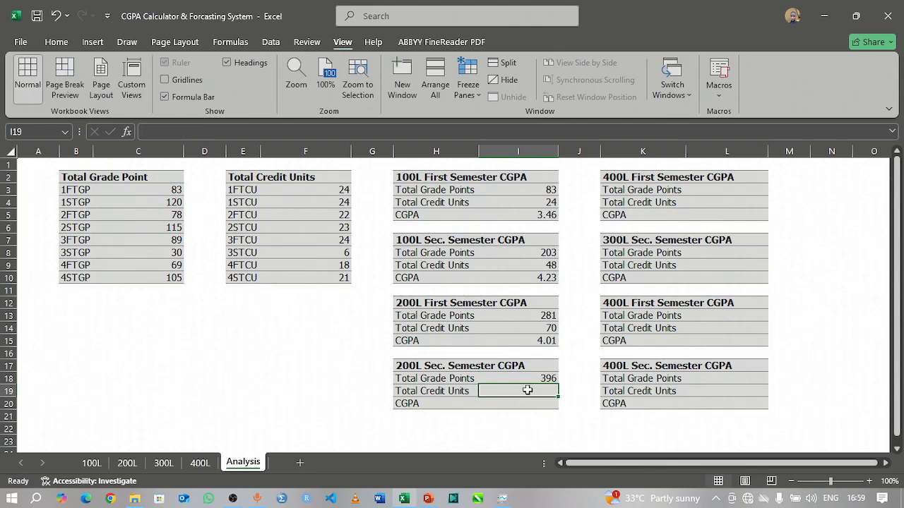
Step: Enter =SUM(F3:F6) in I19 as the Total Credit Units of the 200L Sec. Semester table
{"action": "type", "text": "=S"}
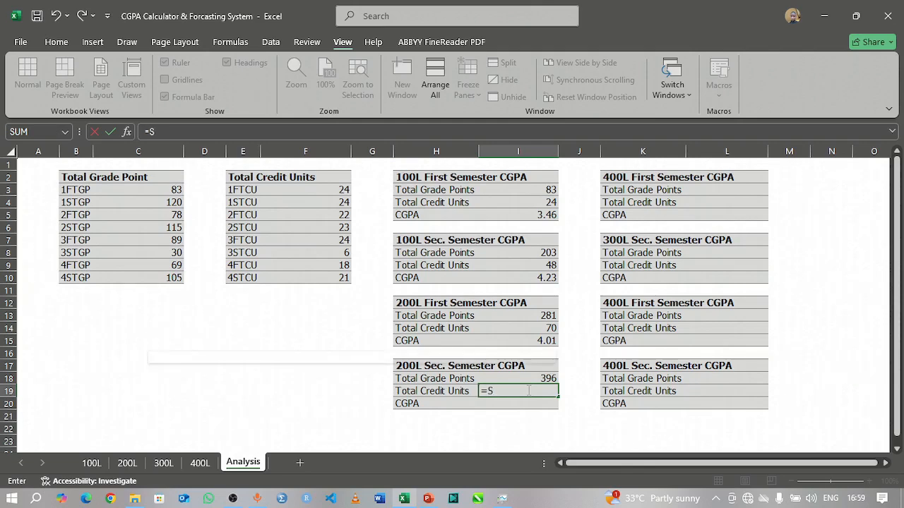
{"action": "type", "text": "UM"}
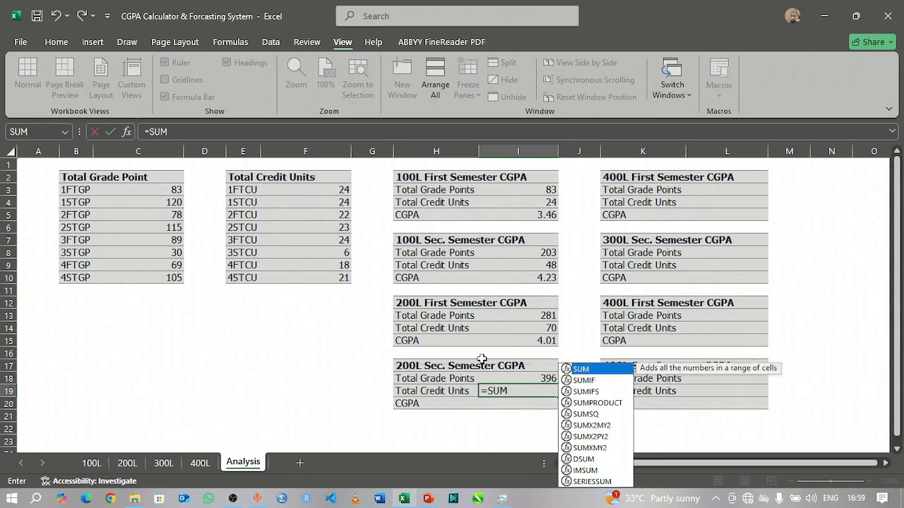
{"action": "type", "text": "("}
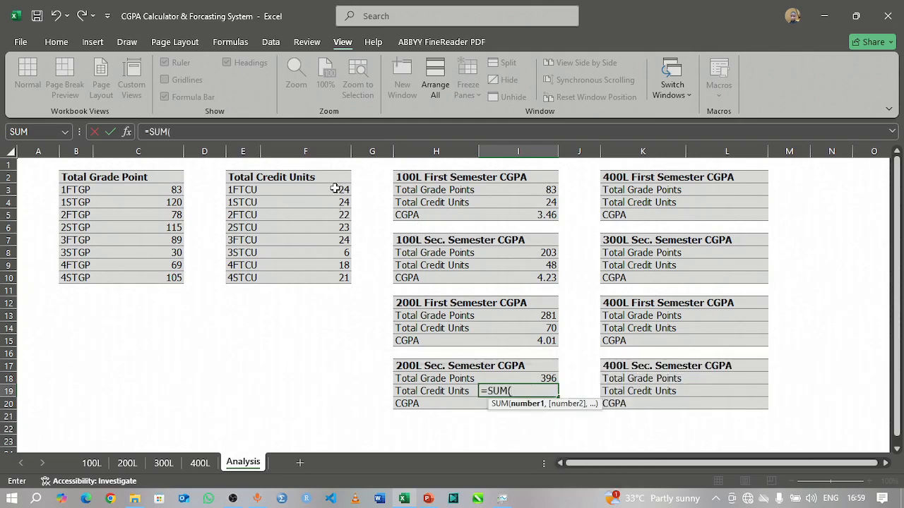
{"action": "left_click_drag", "start_coordinate": [334, 189], "coordinate": [331, 223]}
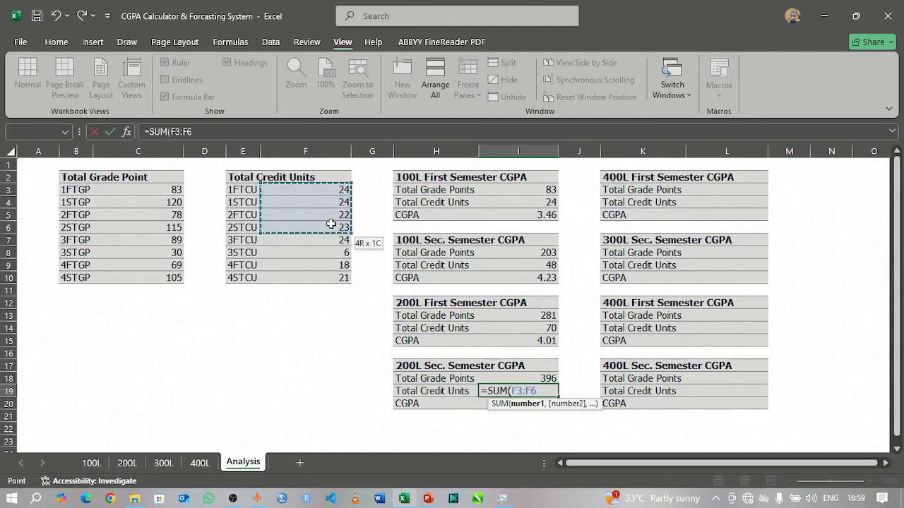
{"action": "left_click_drag", "start_coordinate": [331, 224], "coordinate": [329, 224]}
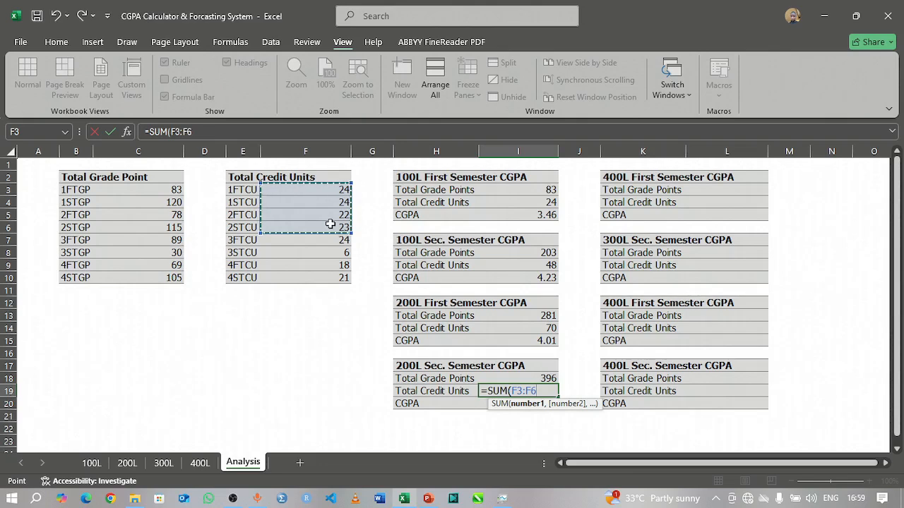
{"action": "type", "text": ")"}
{"action": "key", "text": "Return"}
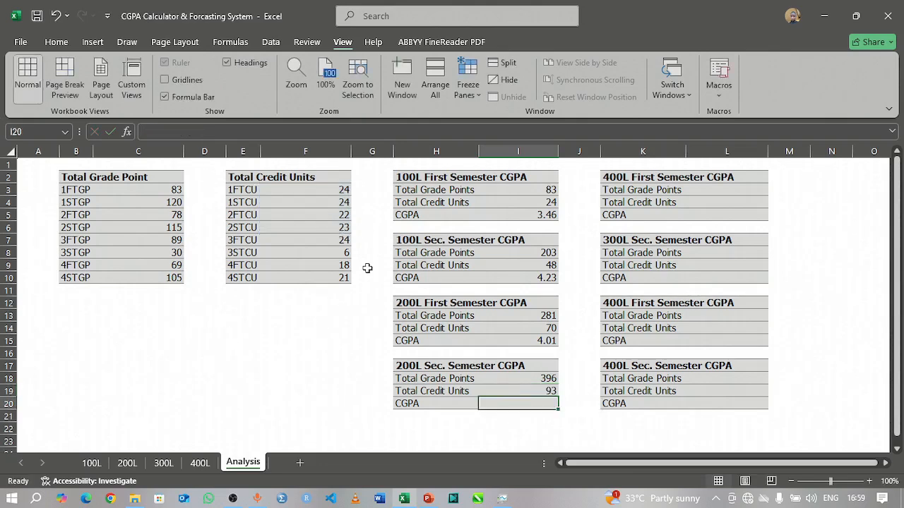
Step: Calculate the 200L second semester CGPA in I20 with the formula =I18/I19
{"action": "type", "text": "="}
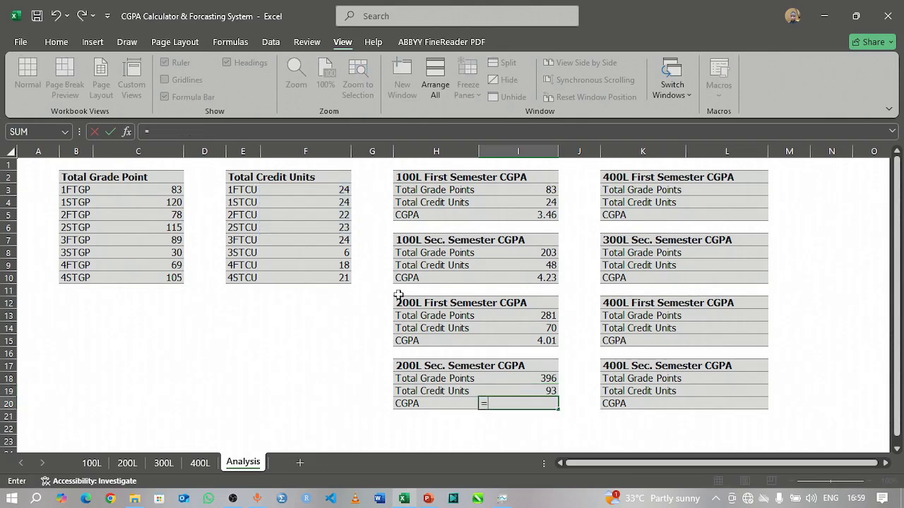
{"action": "left_click", "coordinate": [540, 380]}
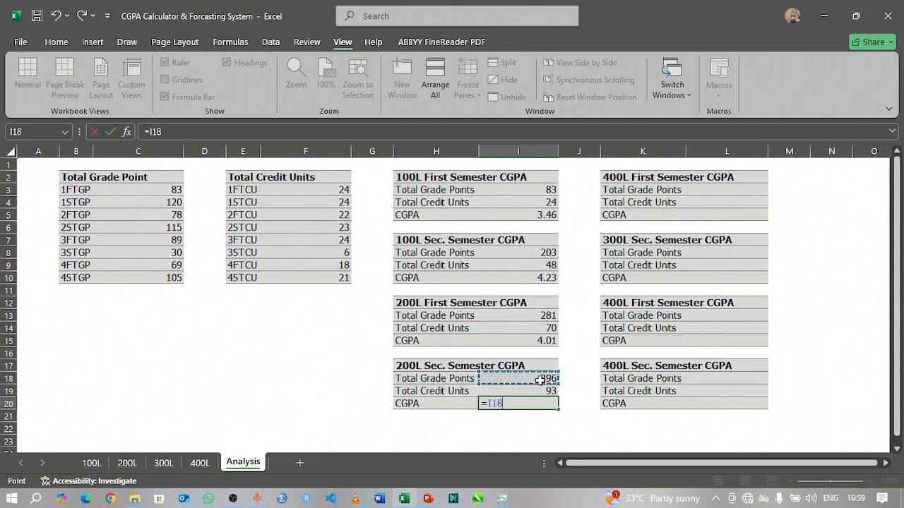
{"action": "type", "text": "/"}
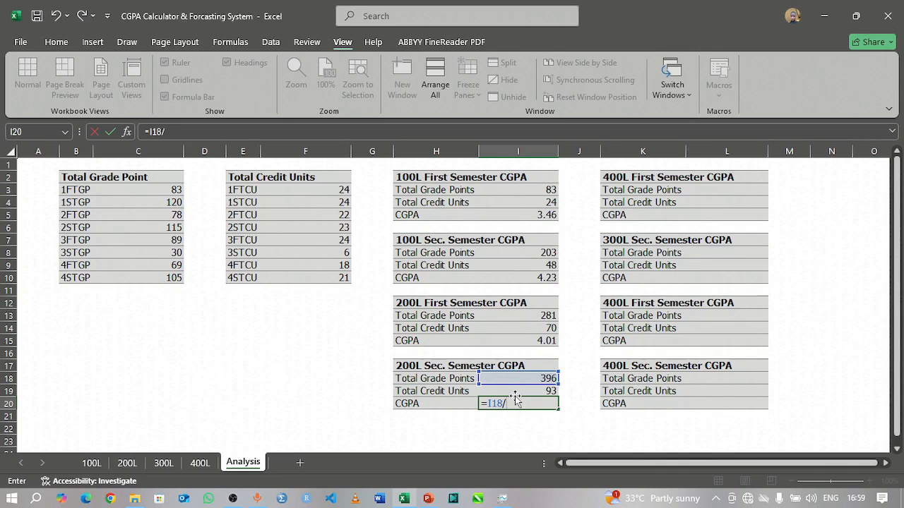
{"action": "left_click", "coordinate": [518, 391]}
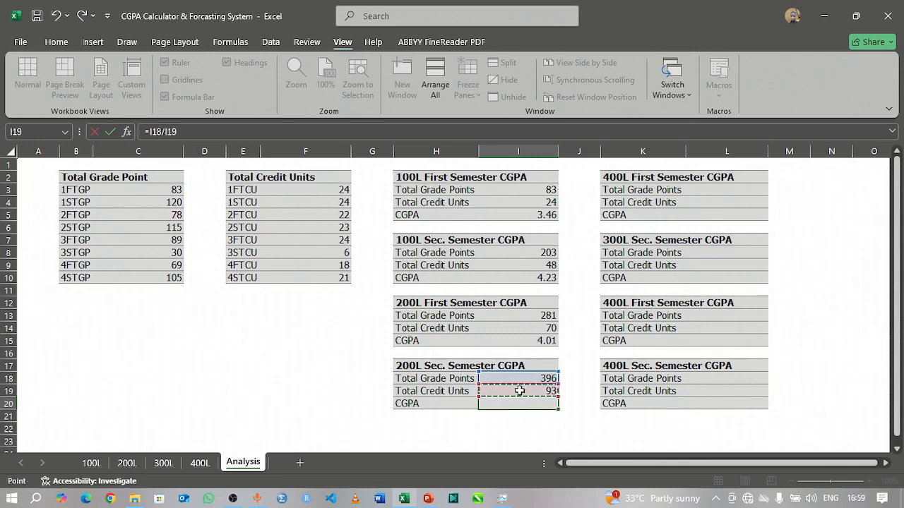
{"action": "key", "text": "Return"}
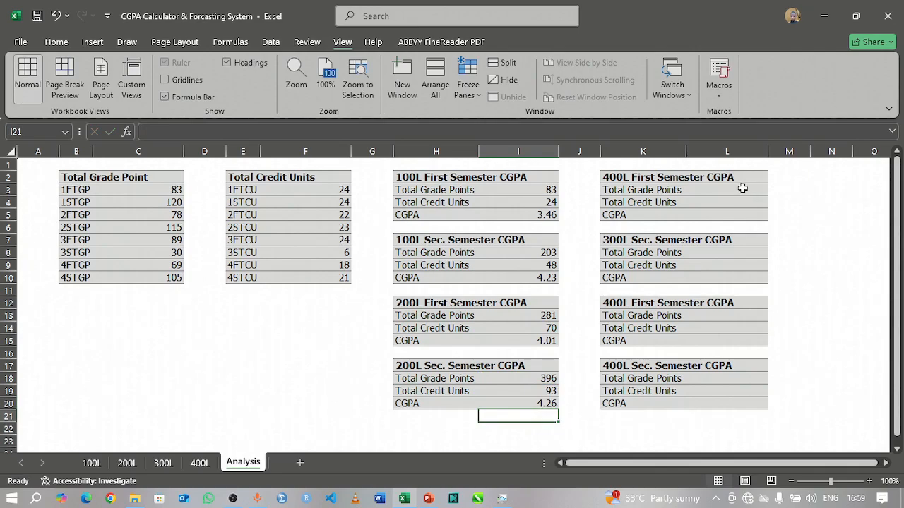
Step: Correct the table heading in K2 to read "300L First Semester CGPA"
{"action": "double_click", "coordinate": [611, 177]}
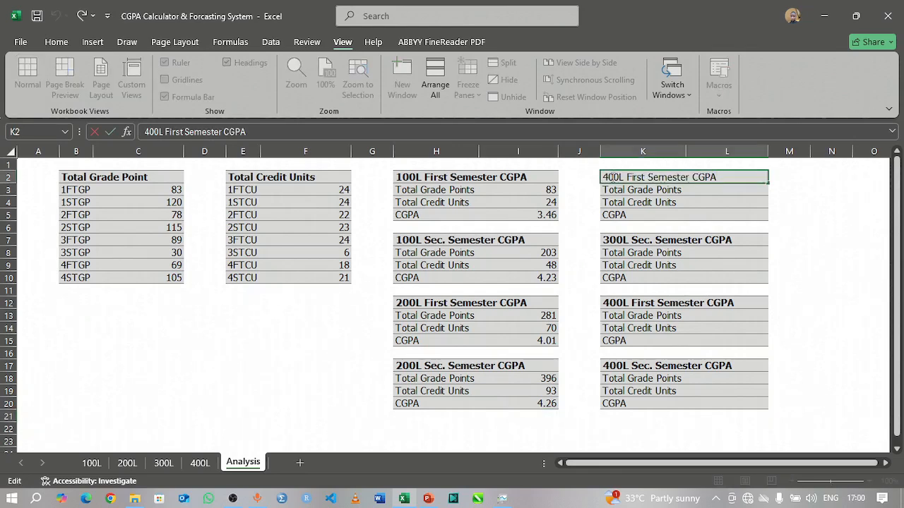
{"action": "key", "text": "BackSpace"}
{"action": "type", "text": "3"}
{"action": "key", "text": "Return"}
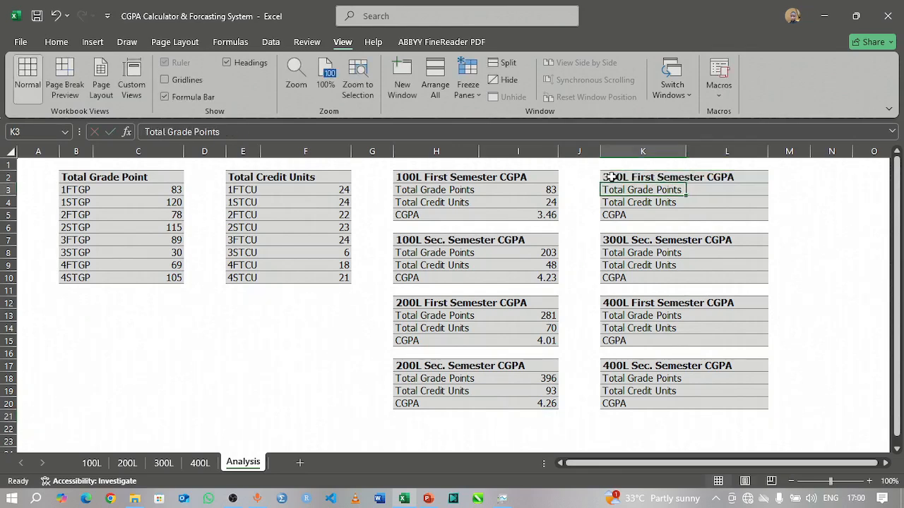
Step: Enter =SUM(C3:C7) in L3 as the Total Grade Points of the 300L First Semester table
{"action": "left_click", "coordinate": [734, 191]}
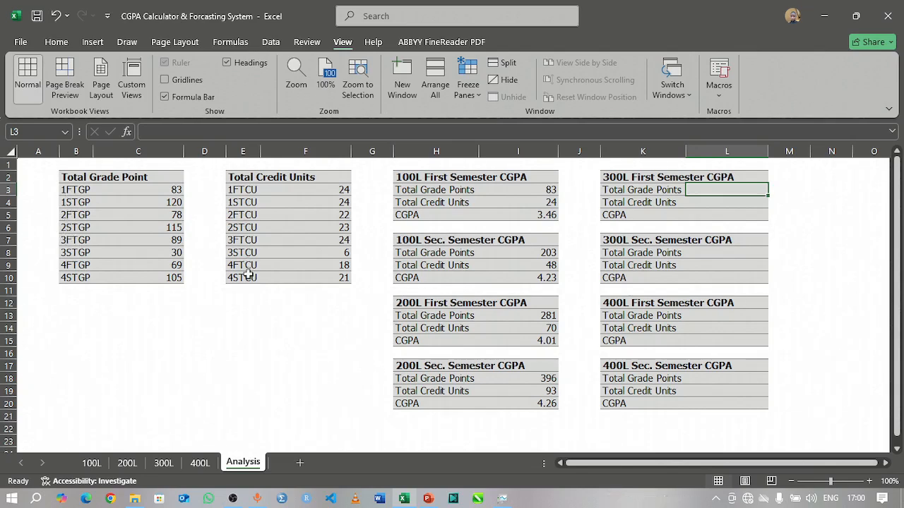
{"action": "type", "text": "="}
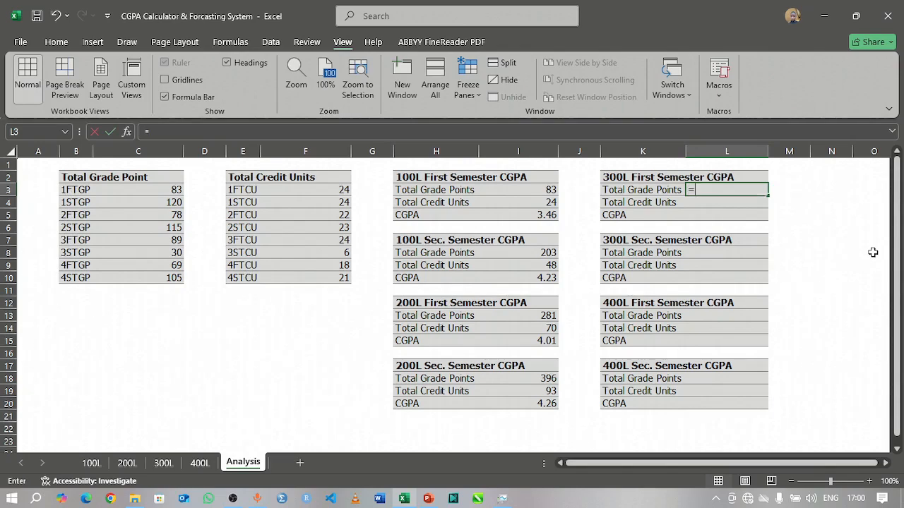
{"action": "type", "text": "SUM"}
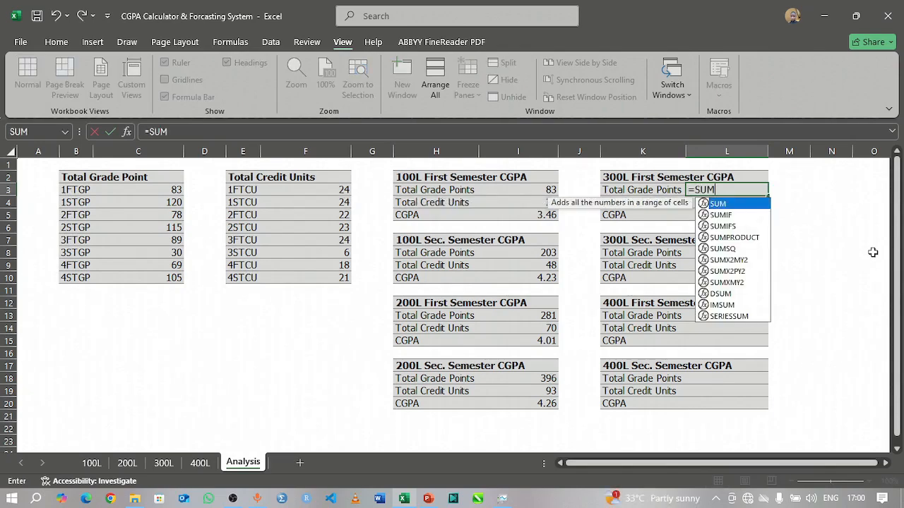
{"action": "type", "text": "("}
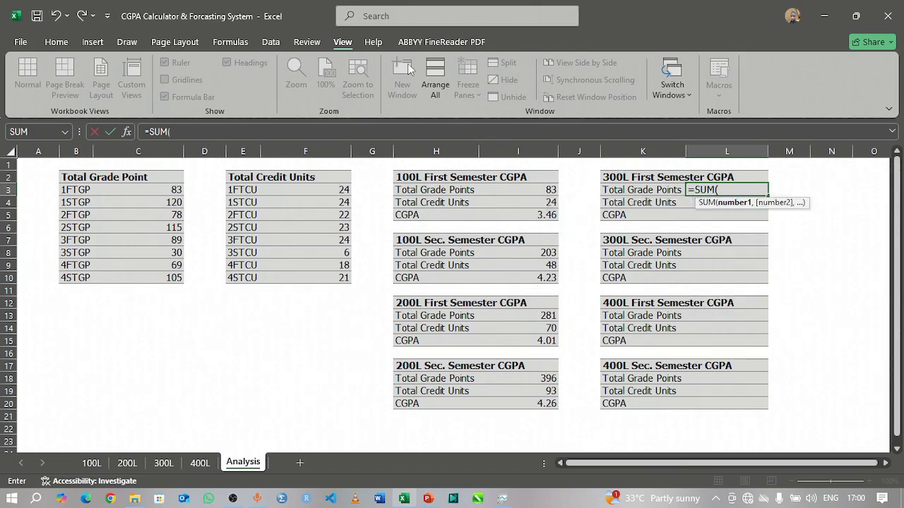
{"action": "left_click_drag", "start_coordinate": [157, 192], "coordinate": [154, 242]}
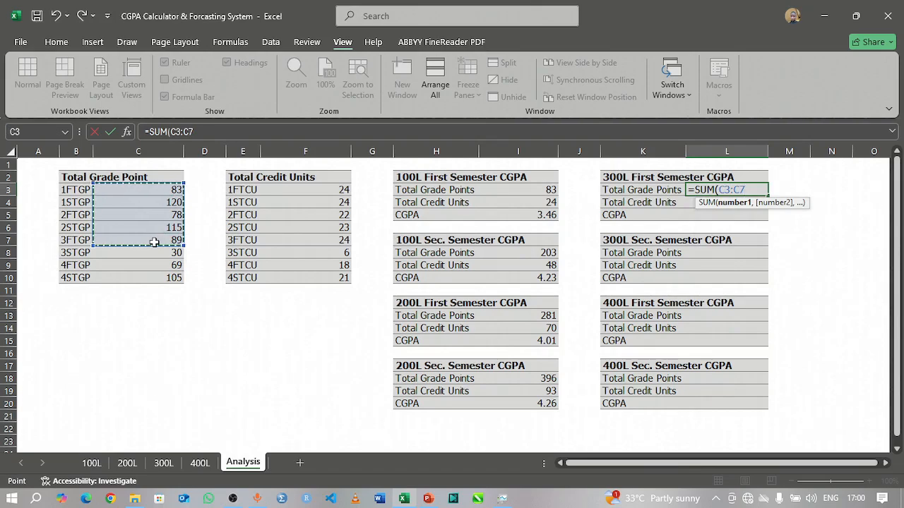
{"action": "type", "text": ")"}
{"action": "key", "text": "Return"}
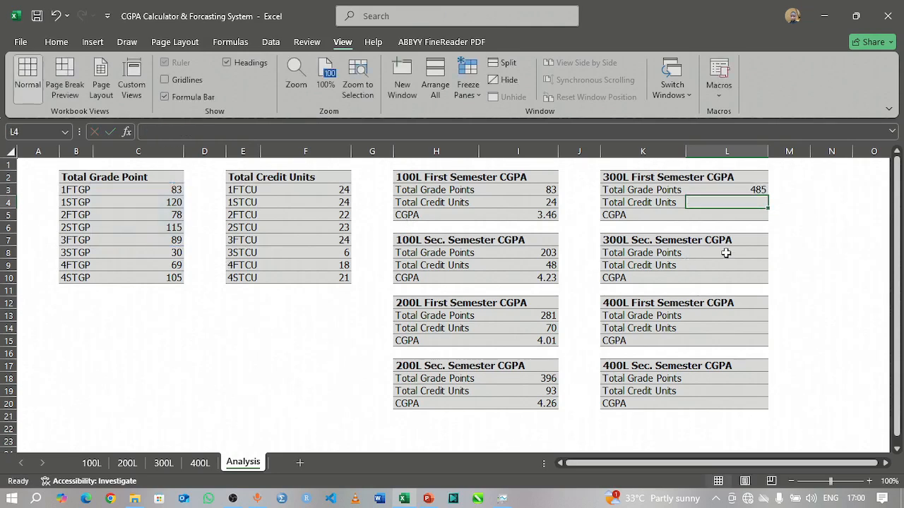
Step: Enter =SUM(F3:F7) in L4 as the Total Credit Units of the 300L First Semester table
{"action": "type", "text": "="}
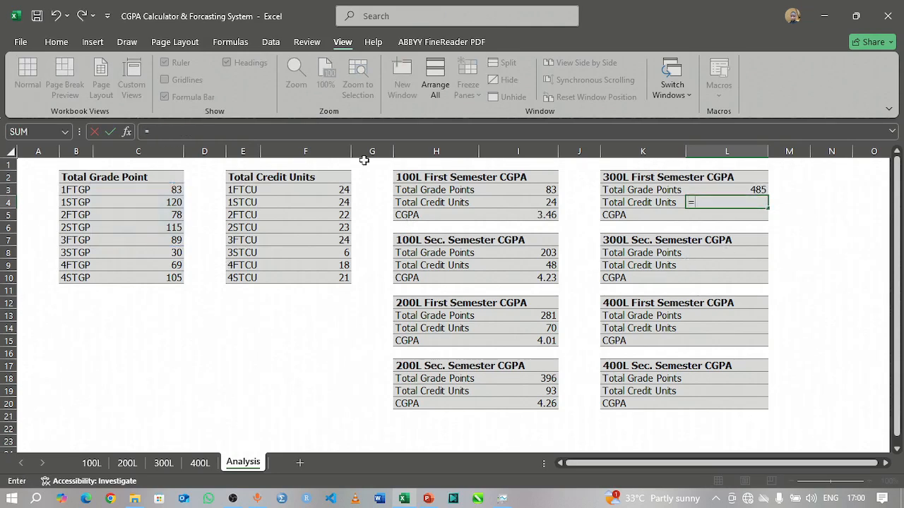
{"action": "type", "text": "SI"}
{"action": "key", "text": "BackSpace"}
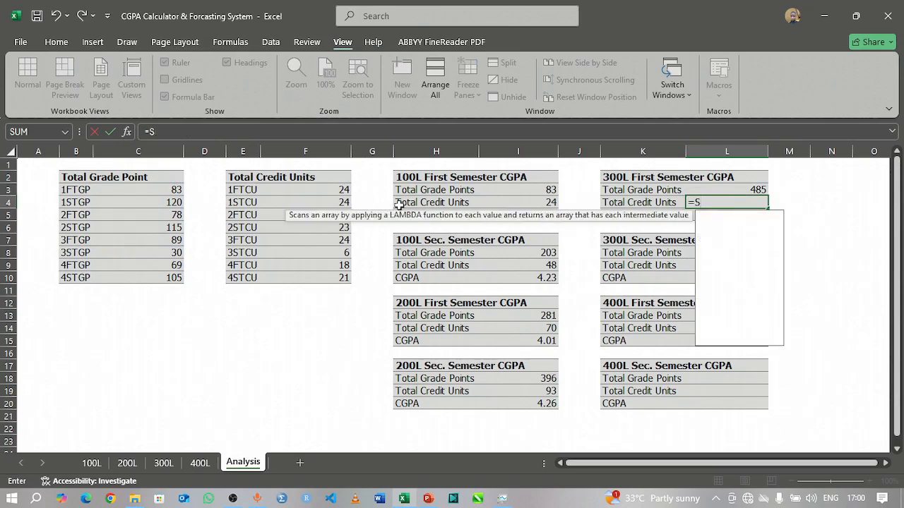
{"action": "type", "text": "UM("}
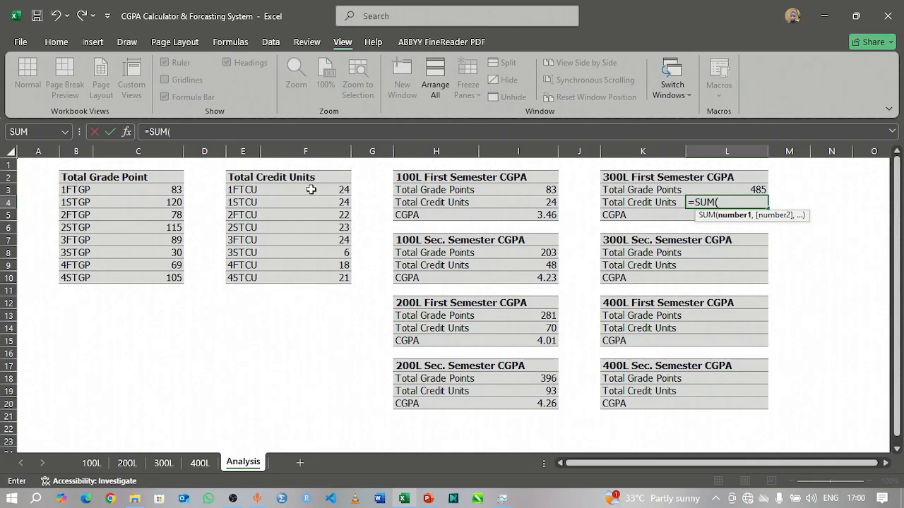
{"action": "left_click_drag", "start_coordinate": [312, 194], "coordinate": [315, 240]}
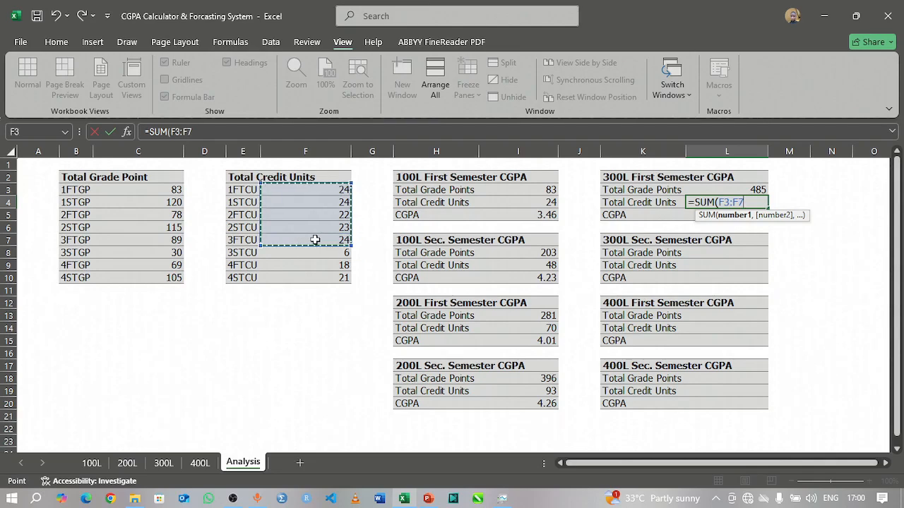
{"action": "type", "text": ")"}
{"action": "key", "text": "Return"}
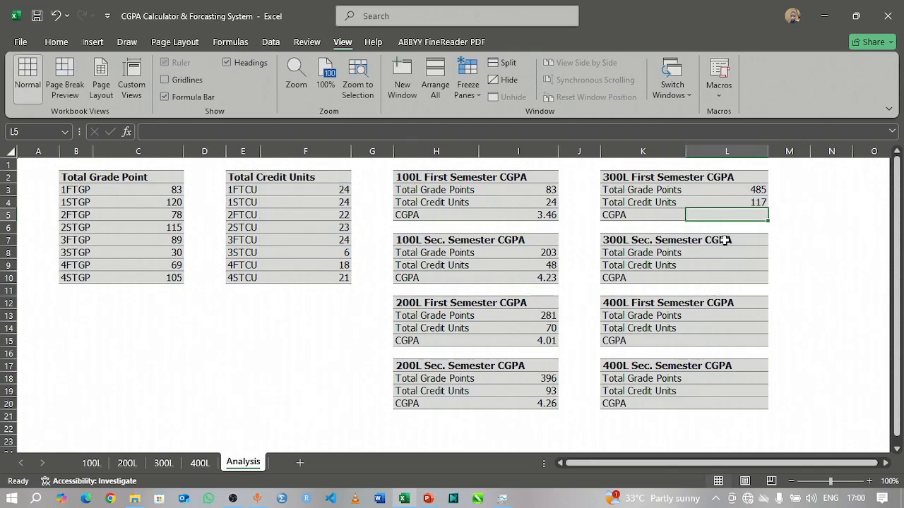
Step: Calculate the 300L first semester CGPA in L5 with the formula =L3/L4
{"action": "type", "text": "="}
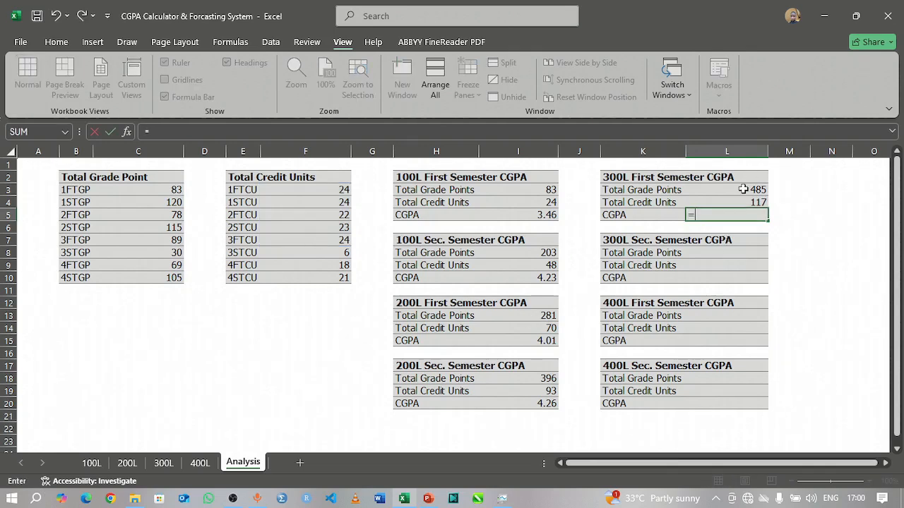
{"action": "left_click", "coordinate": [743, 190]}
{"action": "type", "text": "/"}
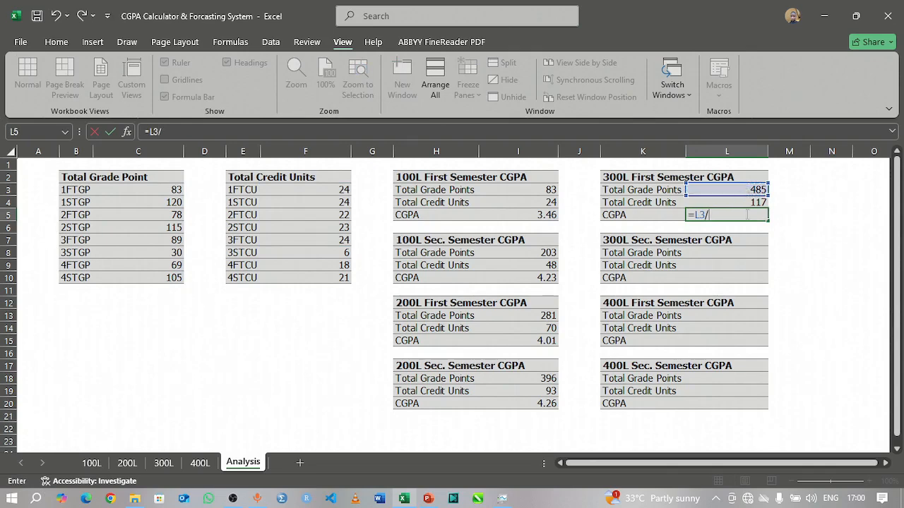
{"action": "left_click", "coordinate": [745, 202]}
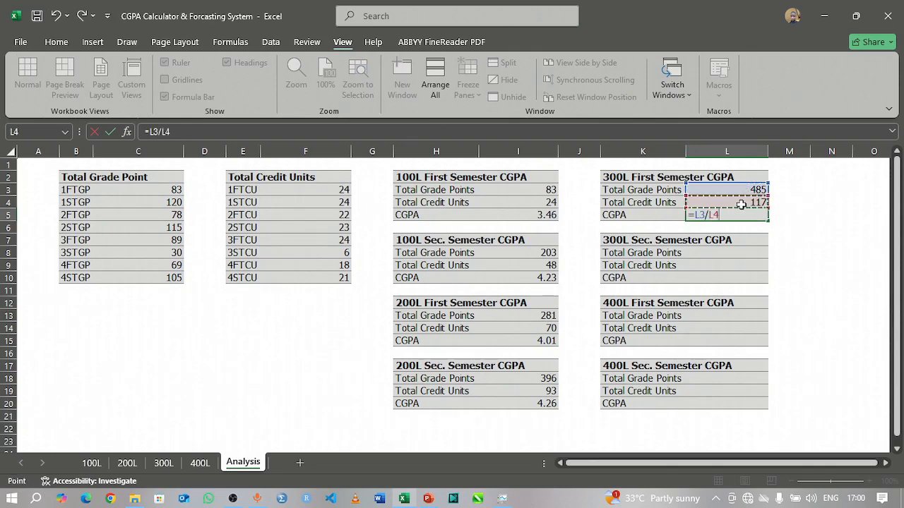
{"action": "key", "text": "Return"}
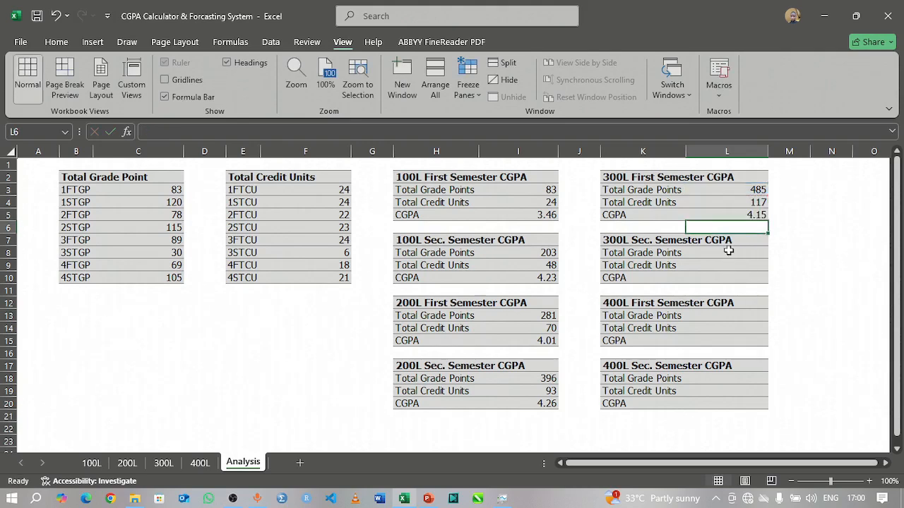
Step: Enter =SUM(C3:C8) in L8 as the Total Grade Points of the 300L Sec. Semester table
{"action": "left_click", "coordinate": [728, 252]}
{"action": "type", "text": "="}
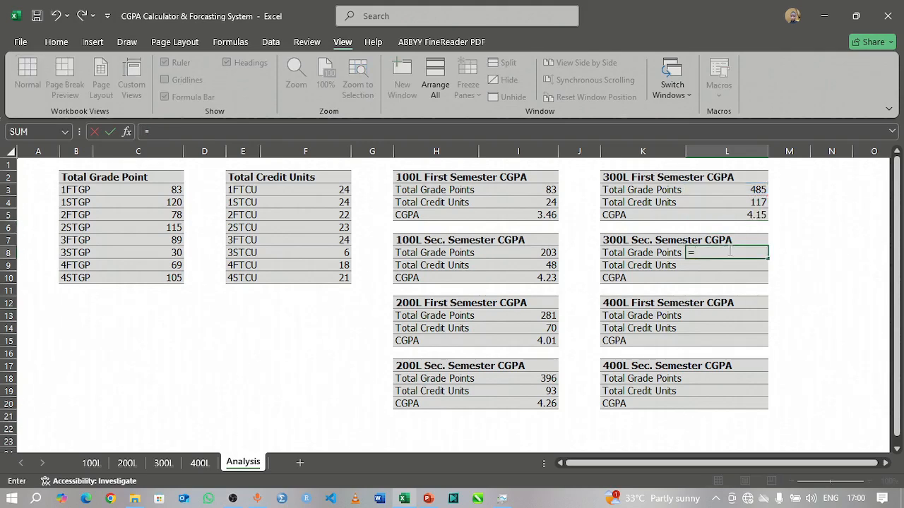
{"action": "type", "text": "SUM("}
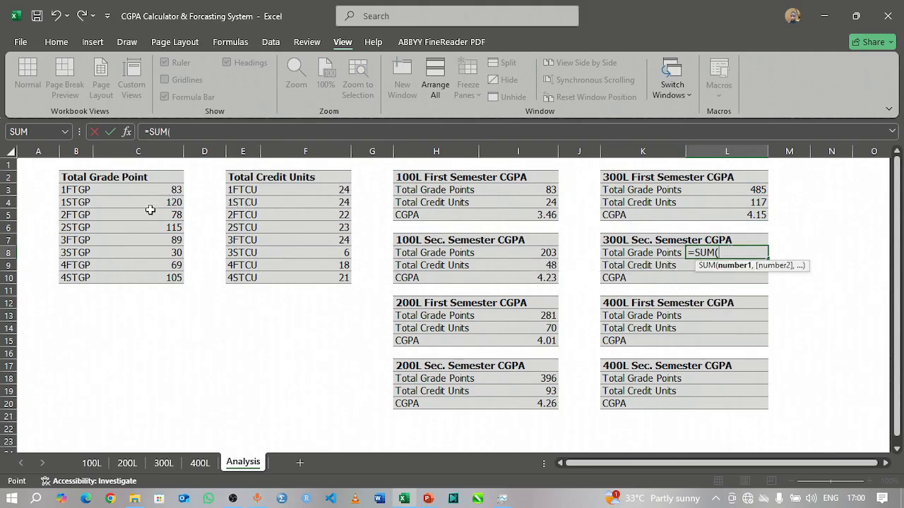
{"action": "left_click_drag", "start_coordinate": [149, 190], "coordinate": [145, 253]}
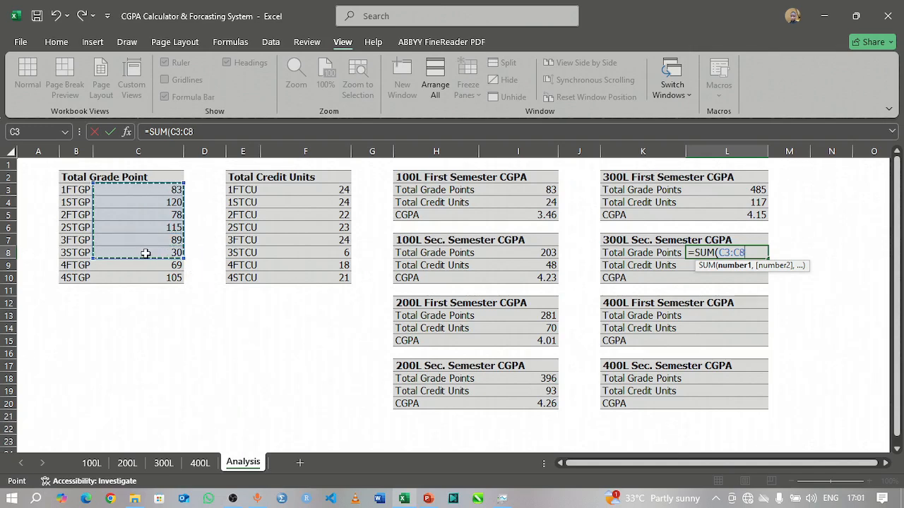
{"action": "key", "text": "Return"}
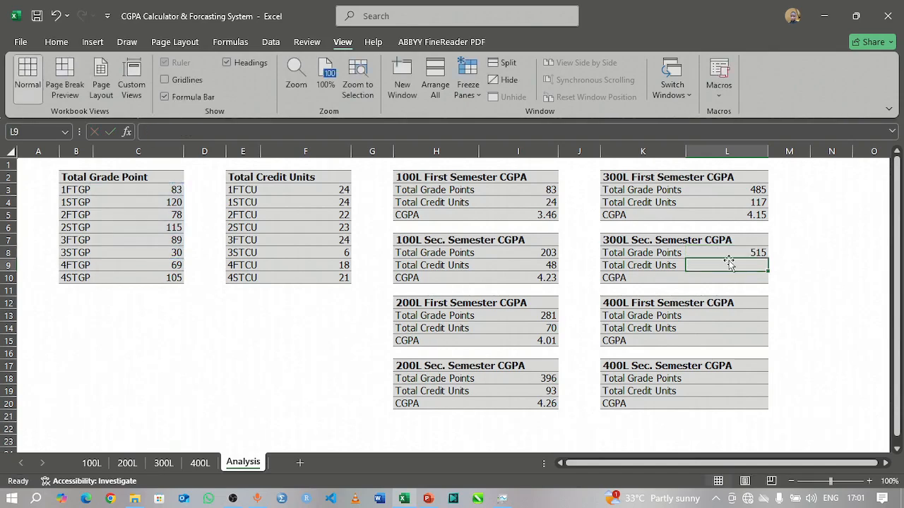
Step: Enter =SUM(F3:F8) in L9 as the Total Credit Units of the 300L Sec. Semester table
{"action": "type", "text": "="}
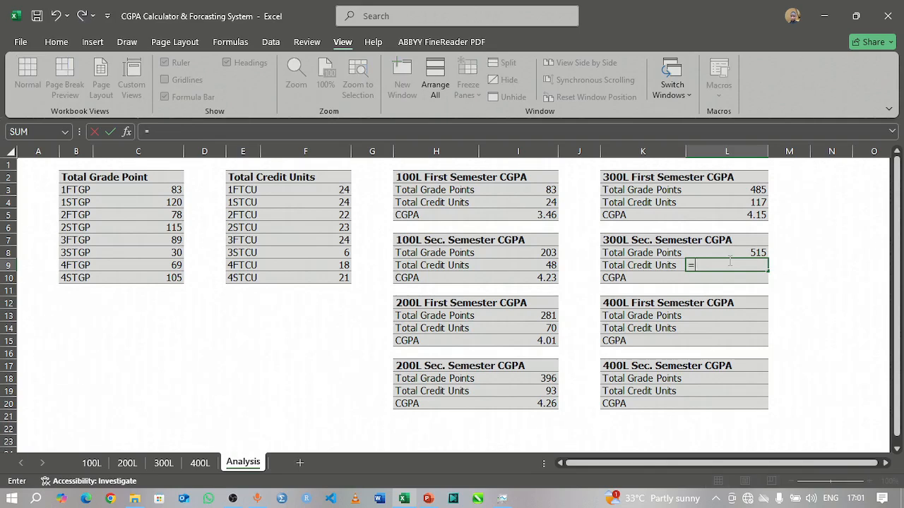
{"action": "type", "text": "SUM("}
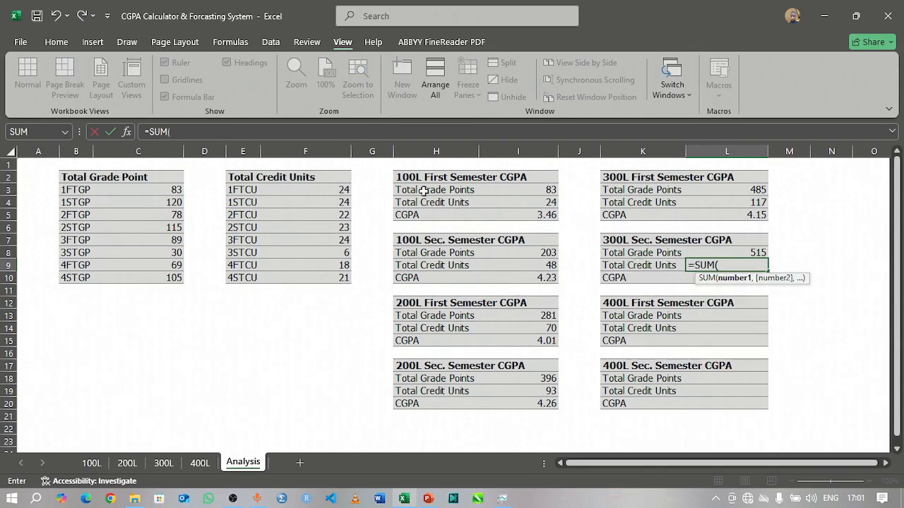
{"action": "left_click_drag", "start_coordinate": [322, 192], "coordinate": [320, 252]}
{"action": "key", "text": "Return"}
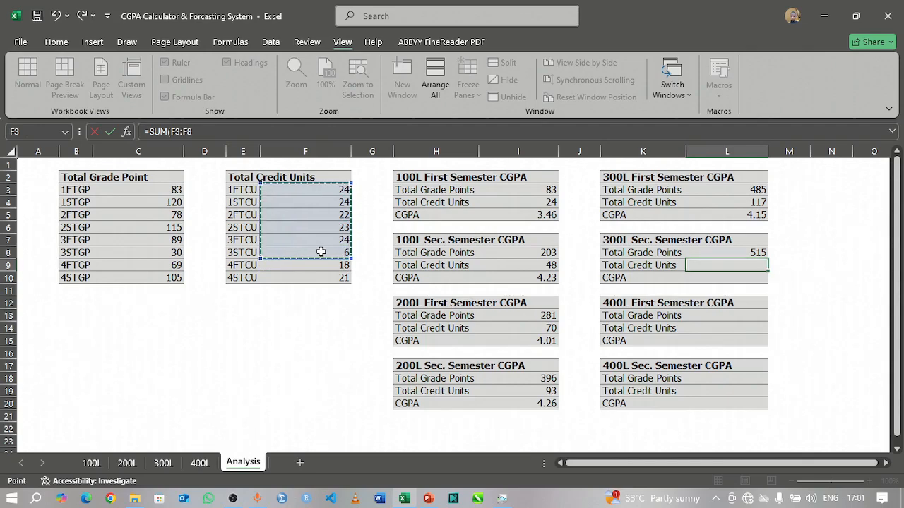
Step: Calculate the 300L second semester CGPA in L10 with the formula =L8/L9
{"action": "type", "text": "="}
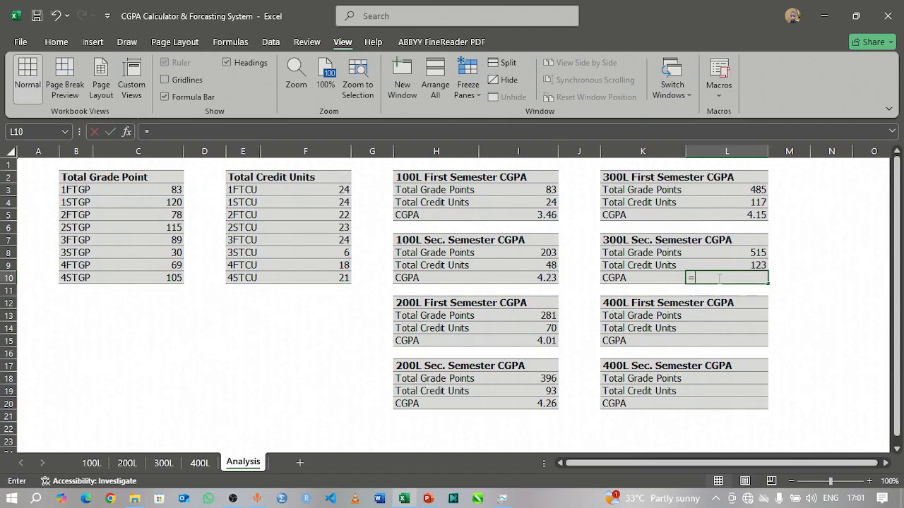
{"action": "left_click", "coordinate": [753, 252]}
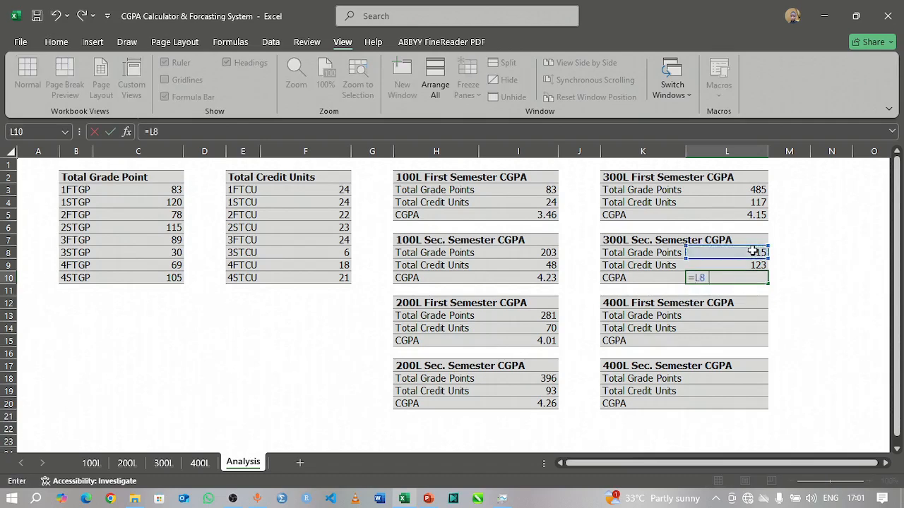
{"action": "type", "text": "/"}
{"action": "left_click", "coordinate": [740, 265]}
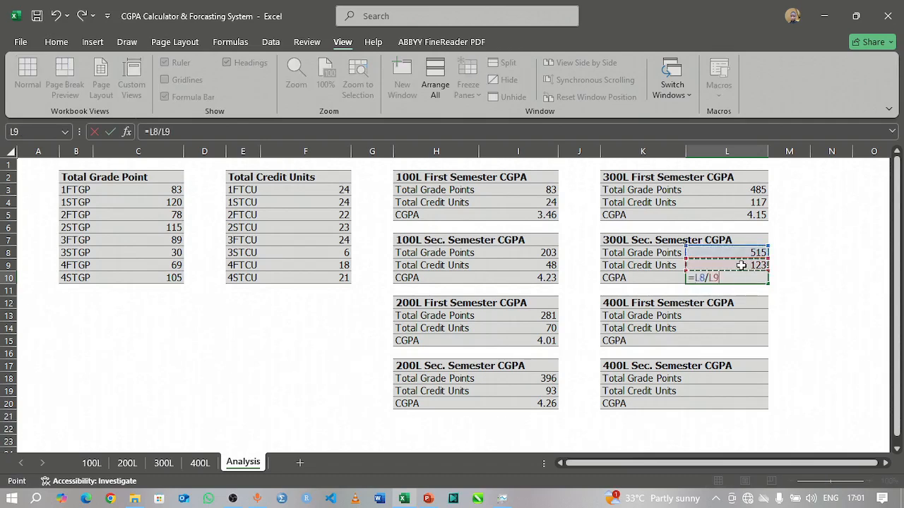
{"action": "key", "text": "Return"}
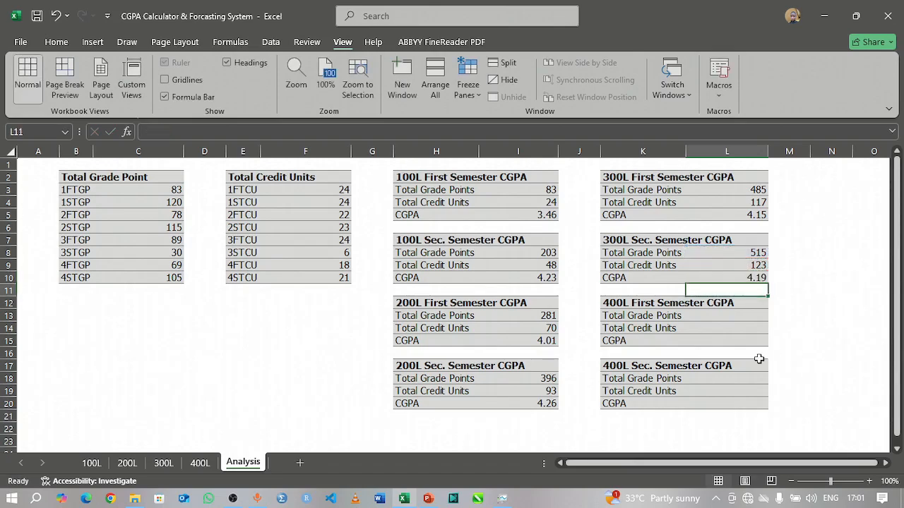
Step: Enter =SUM(C3:C9) in L13 as the Total Grade Points of the 400L First Semester table
{"action": "left_click", "coordinate": [719, 317]}
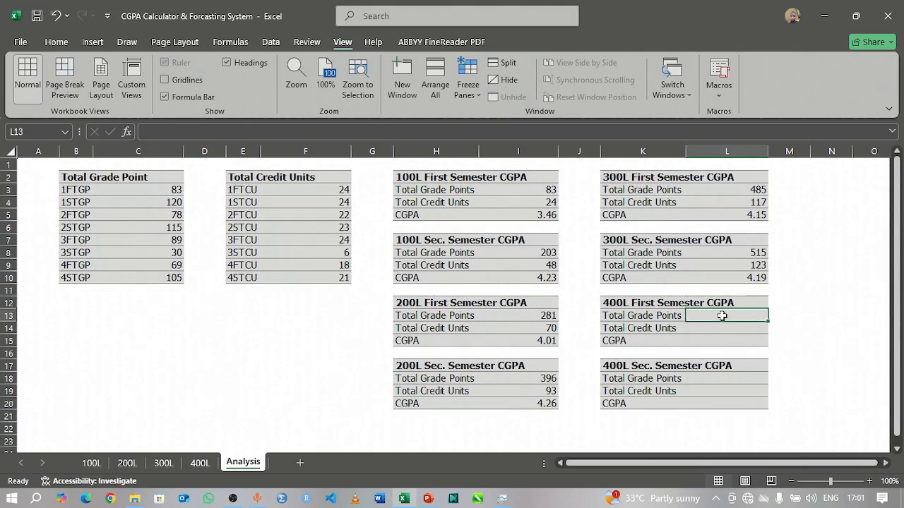
{"action": "type", "text": "=S"}
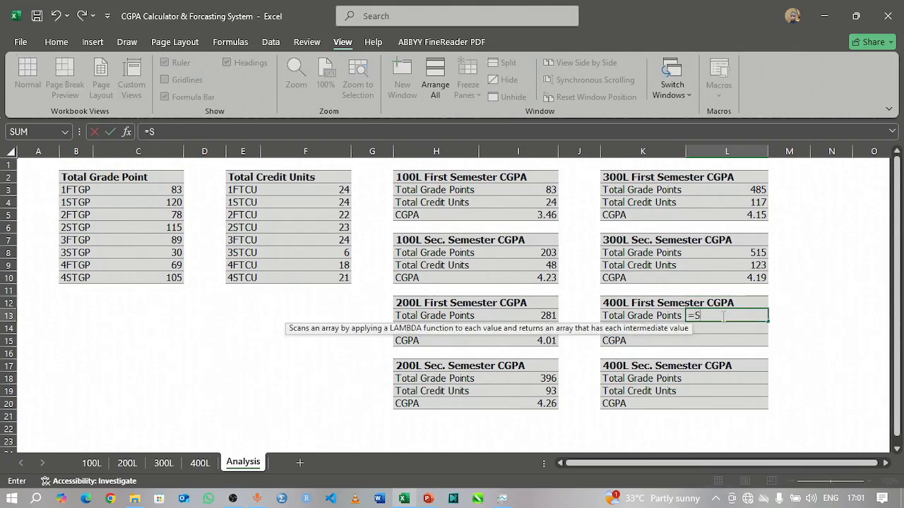
{"action": "type", "text": "UM("}
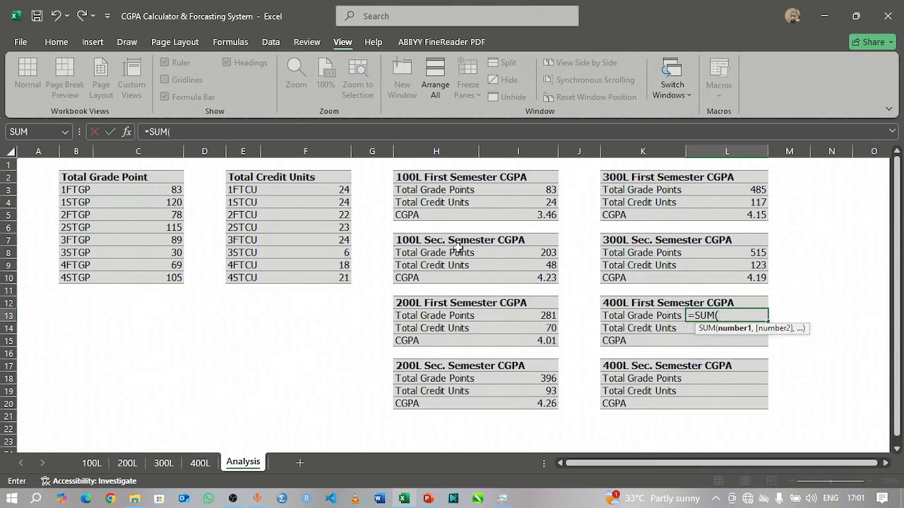
{"action": "left_click_drag", "start_coordinate": [162, 190], "coordinate": [145, 267]}
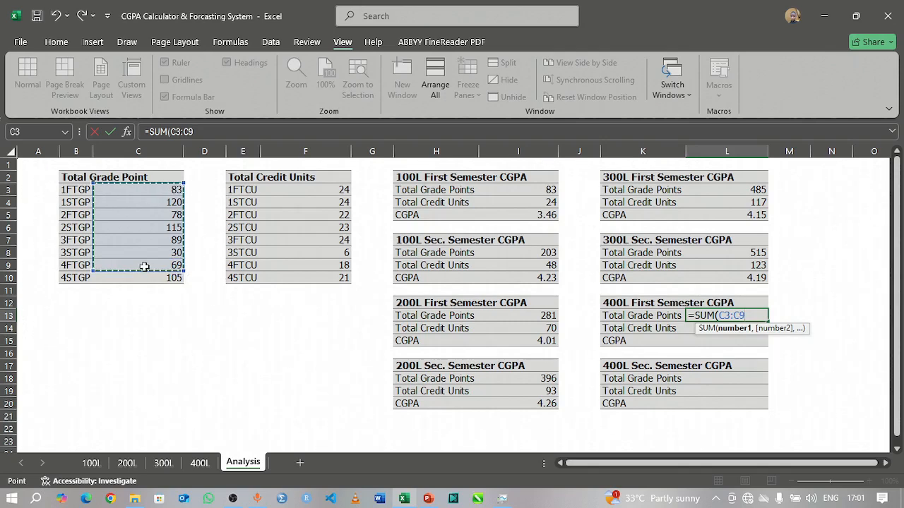
{"action": "key", "text": "Return"}
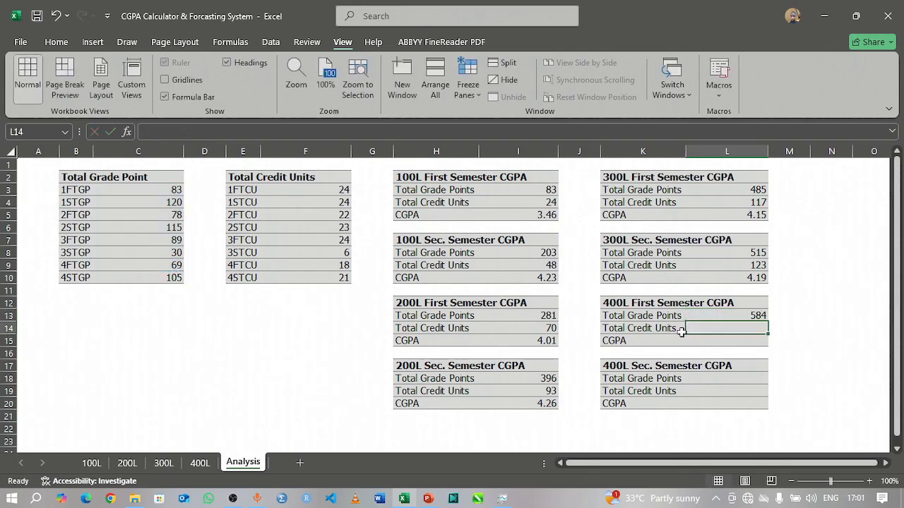
Step: Enter =SUM(F3:F9) in L14 as the Total Credit Units of the 400L First Semester table
{"action": "type", "text": "="}
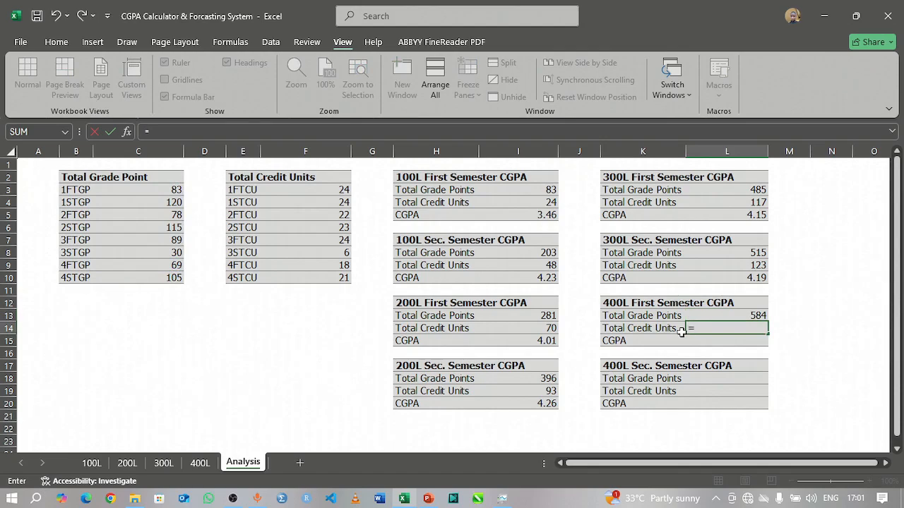
{"action": "type", "text": "SU"}
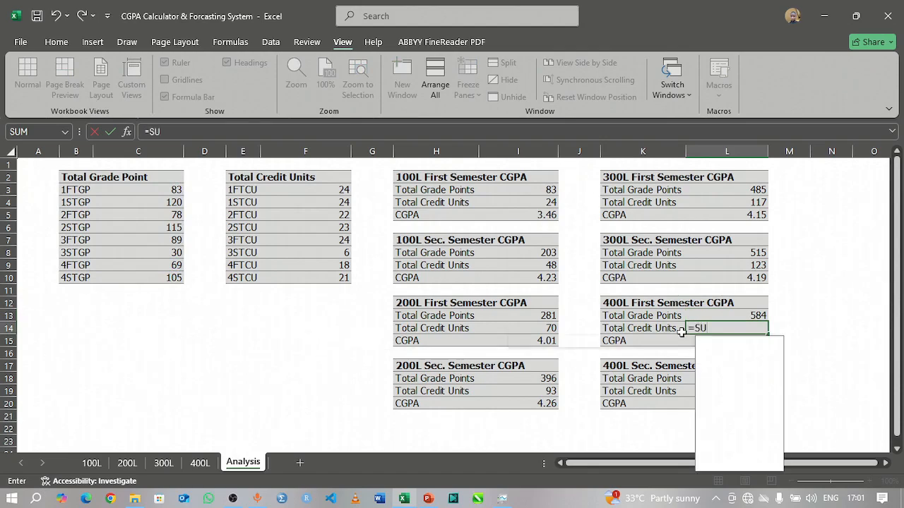
{"action": "type", "text": "M("}
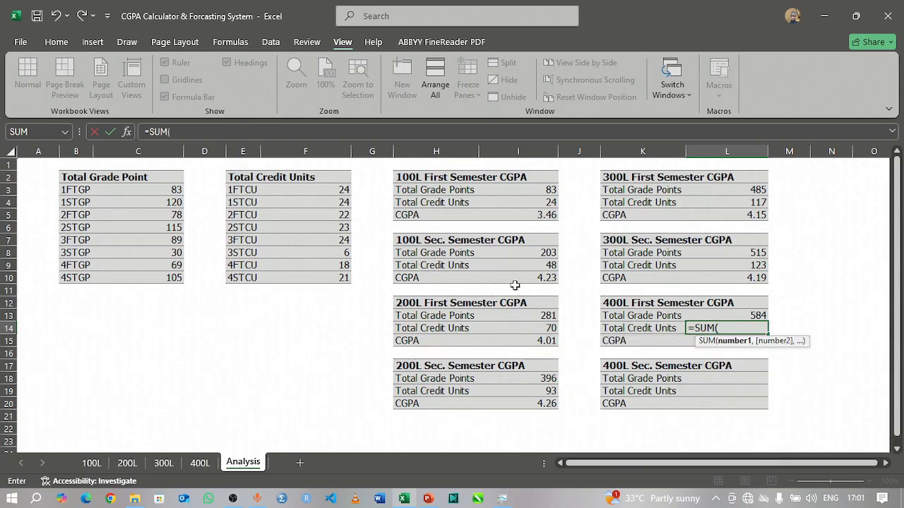
{"action": "left_click_drag", "start_coordinate": [293, 189], "coordinate": [306, 264]}
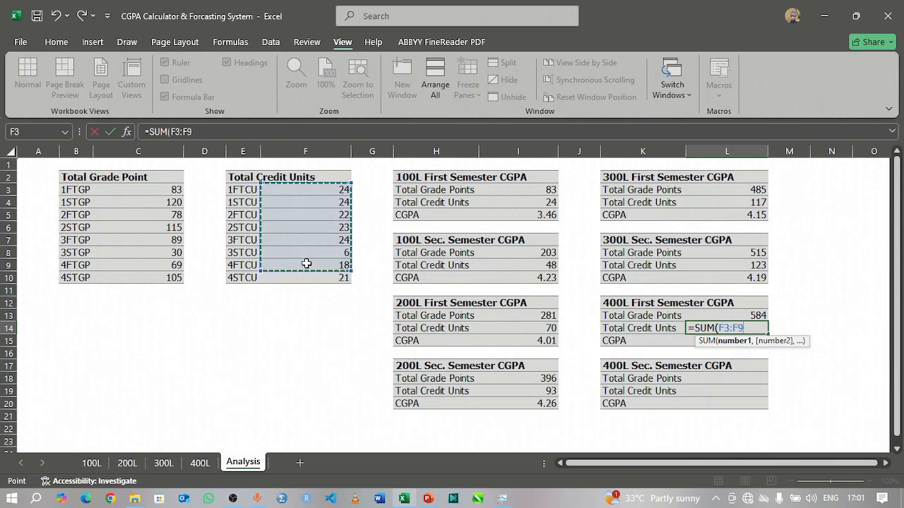
{"action": "type", "text": ")"}
{"action": "key", "text": "Return"}
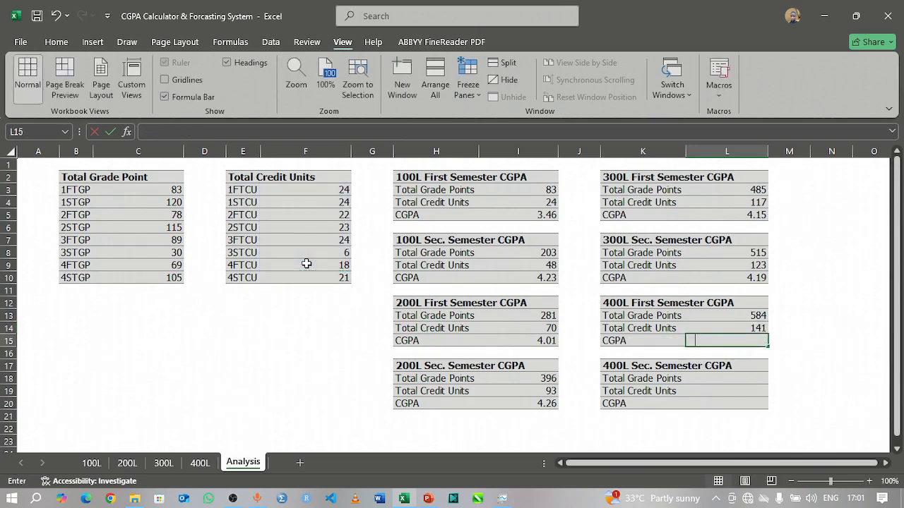
Step: Calculate the 400L first semester CGPA in L15 with the formula =L13/L14
{"action": "type", "text": "="}
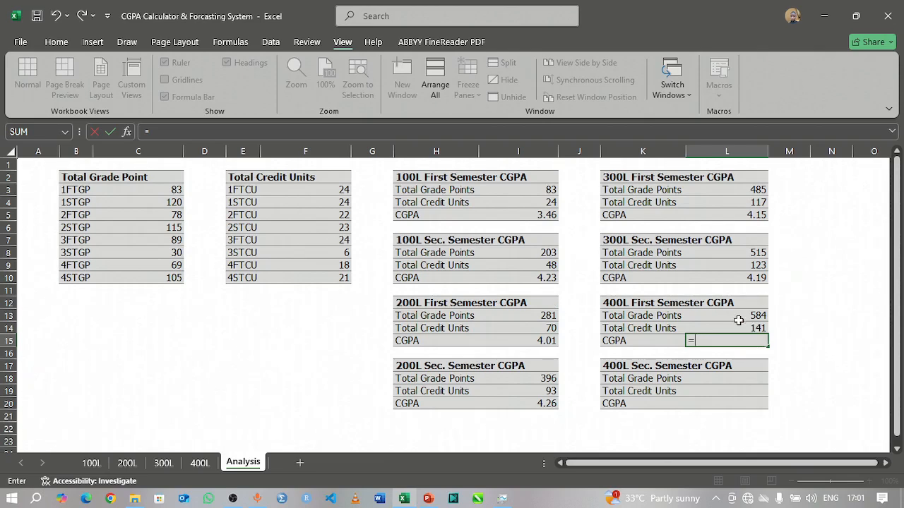
{"action": "left_click", "coordinate": [738, 320]}
{"action": "type", "text": "/"}
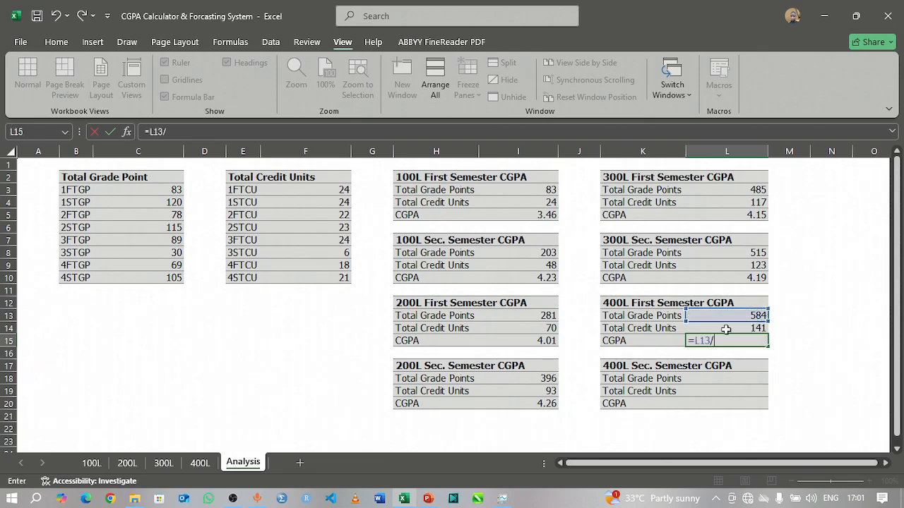
{"action": "left_click", "coordinate": [728, 325]}
{"action": "key", "text": "Return"}
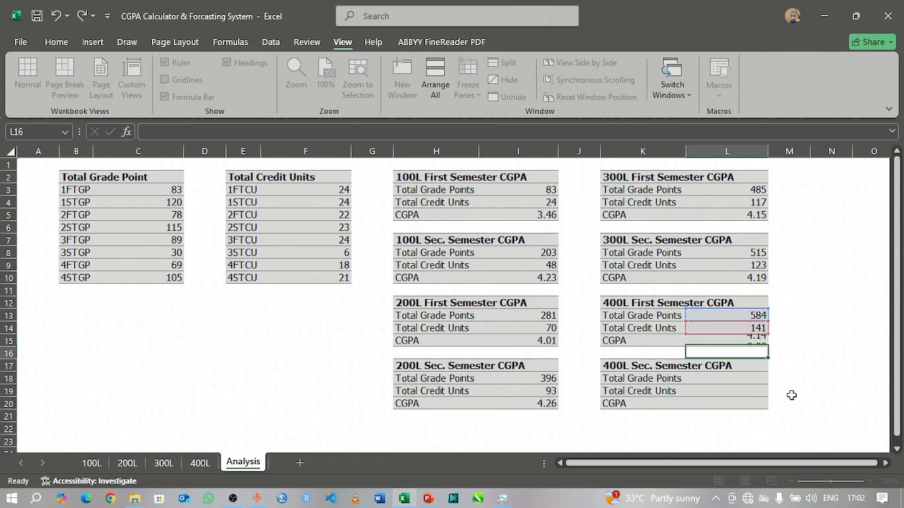
{"action": "left_click", "coordinate": [723, 380]}
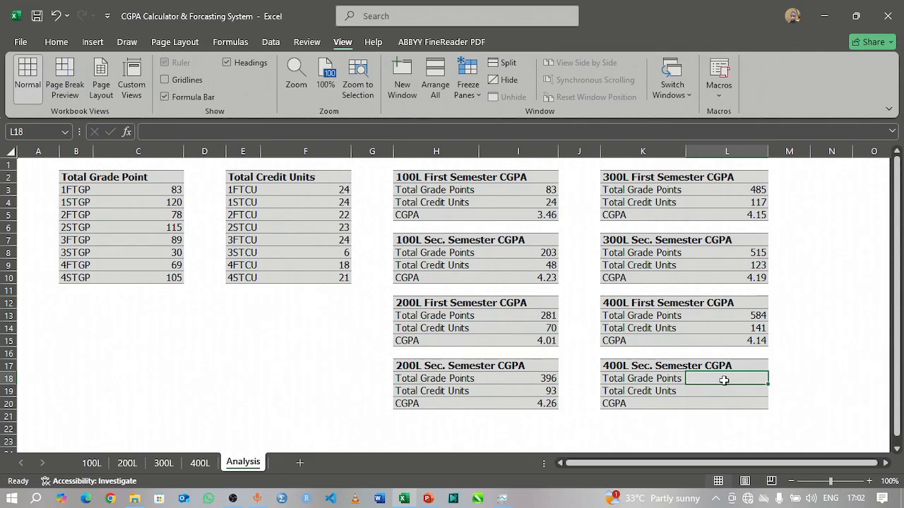
{"action": "type", "text": "="}
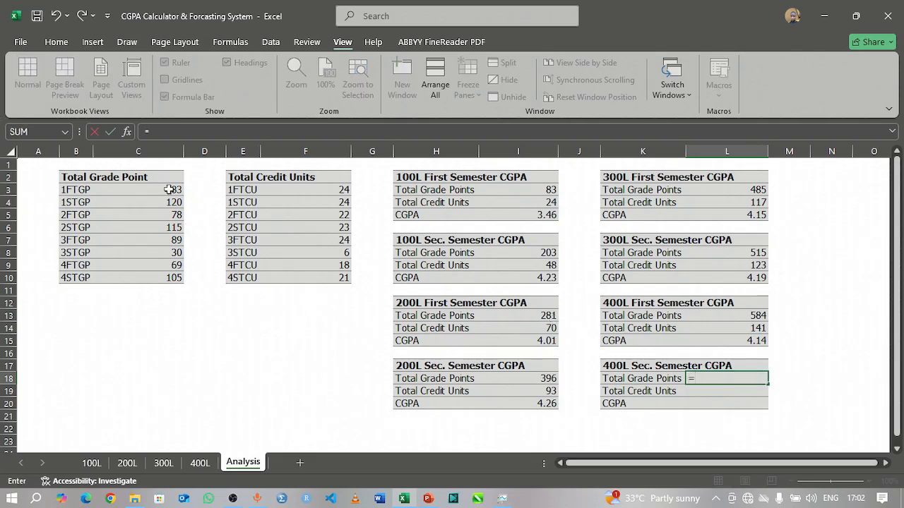
{"action": "left_click_drag", "start_coordinate": [173, 193], "coordinate": [164, 279]}
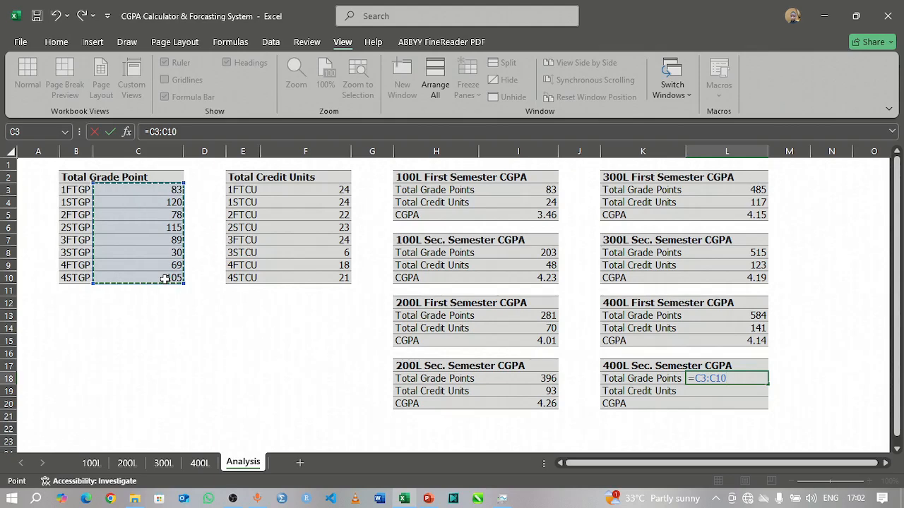
{"action": "key", "text": "Return"}
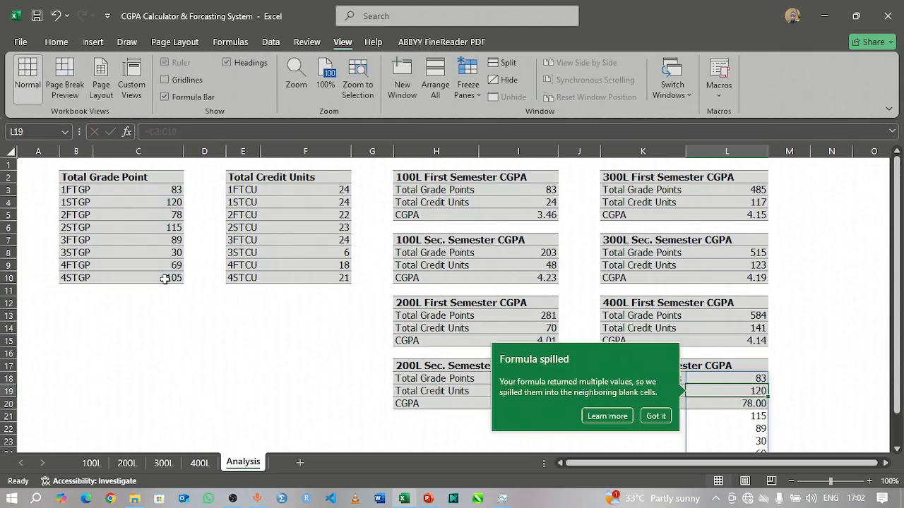
{"action": "key", "text": "ctrl+z"}
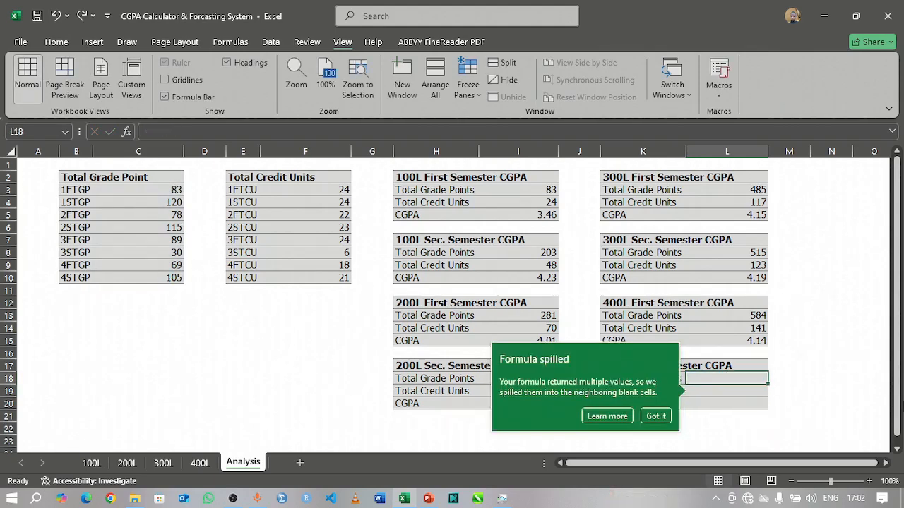
Step: Enter =SUM(C3:C10) in L18 as the Total Grade Points of the 400L Sec. Semester table
{"action": "left_click", "coordinate": [720, 374]}
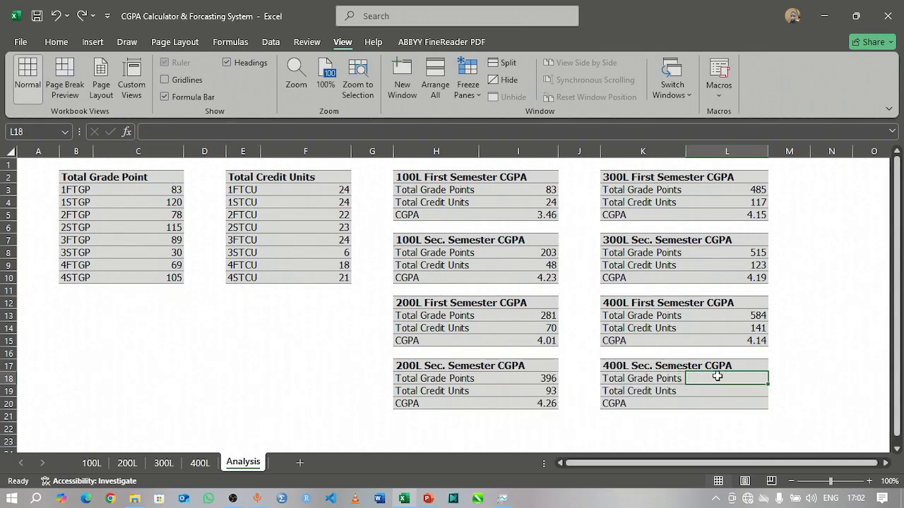
{"action": "type", "text": "SUM"}
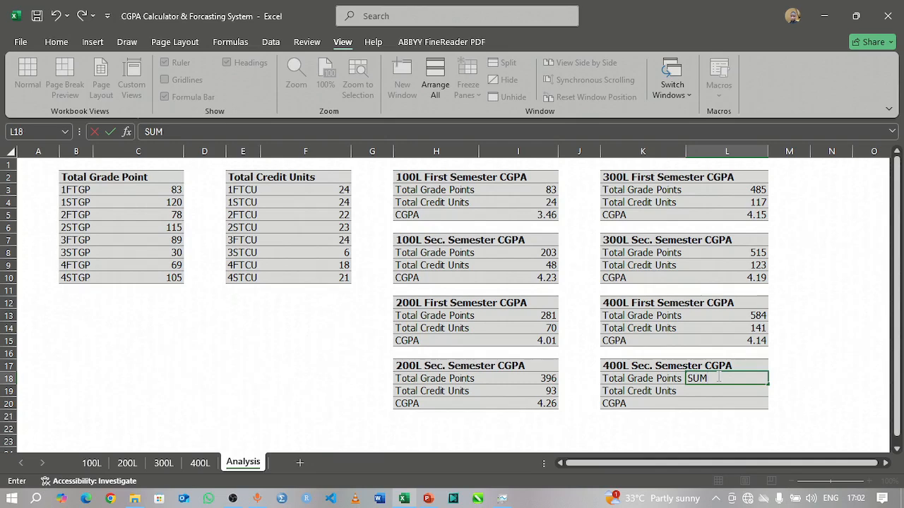
{"action": "type", "text": "SUM"}
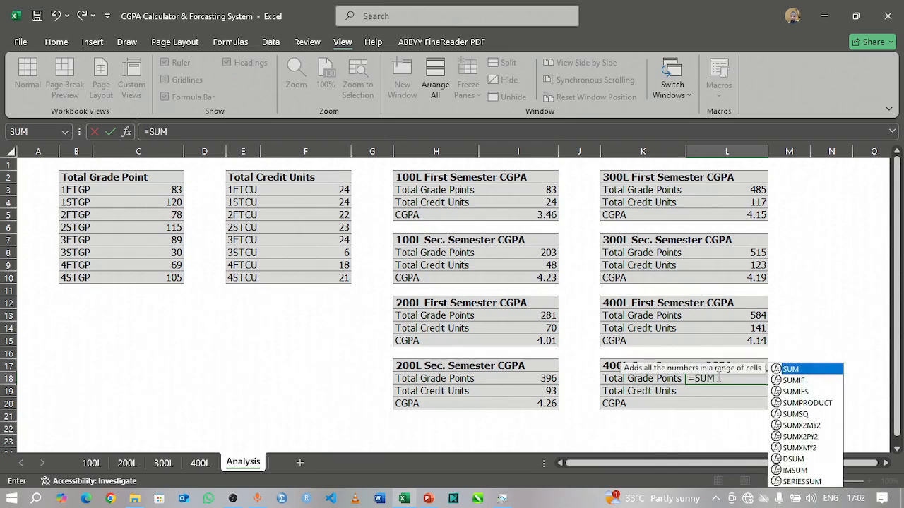
{"action": "type", "text": "("}
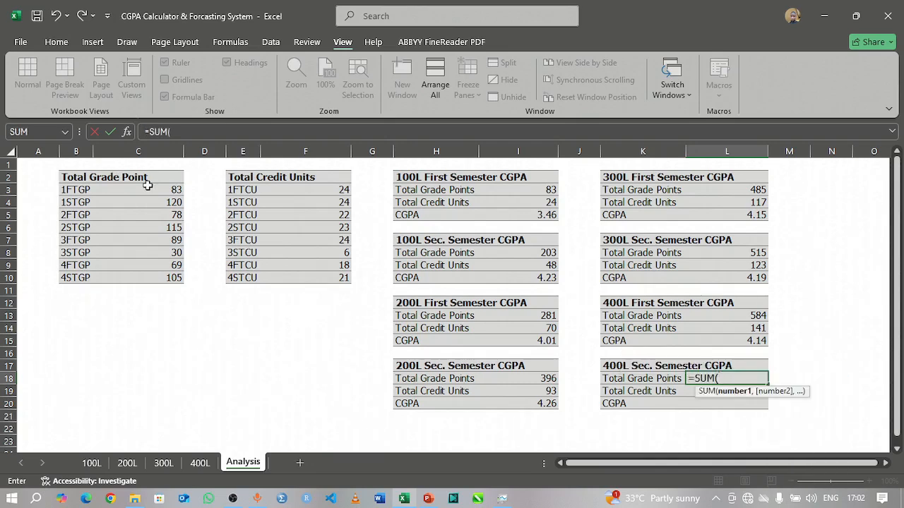
{"action": "left_click_drag", "start_coordinate": [156, 190], "coordinate": [152, 280]}
{"action": "key", "text": "Tab"}
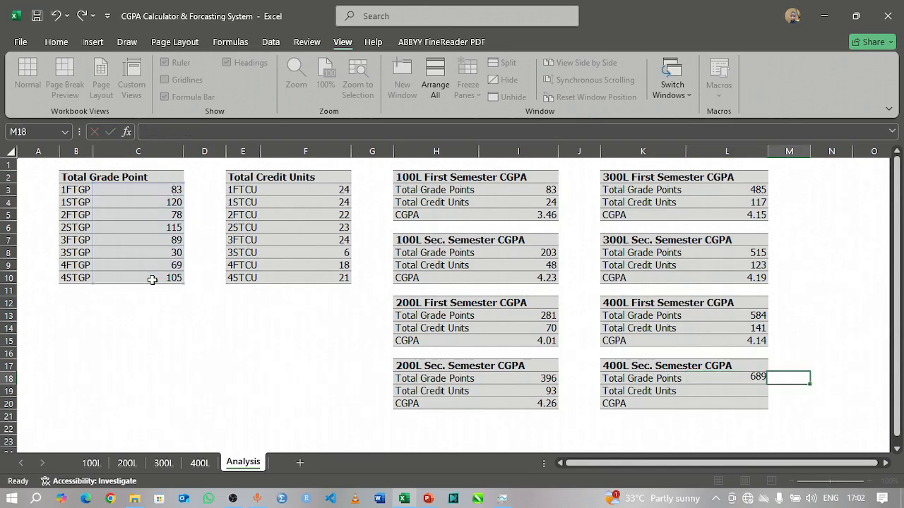
Step: Enter =SUM(F3:F10) in L19 as the Total Credit Units of the 400L Sec. Semester table
{"action": "left_click", "coordinate": [711, 390]}
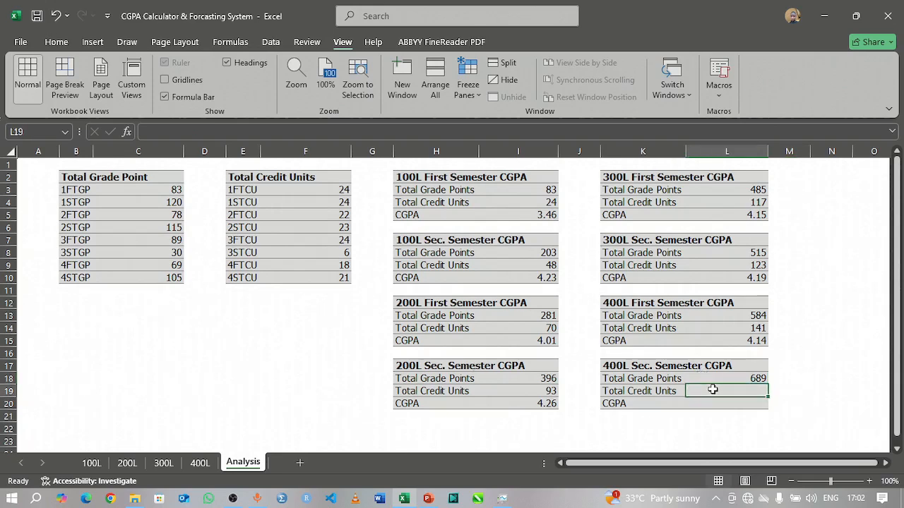
{"action": "type", "text": "="}
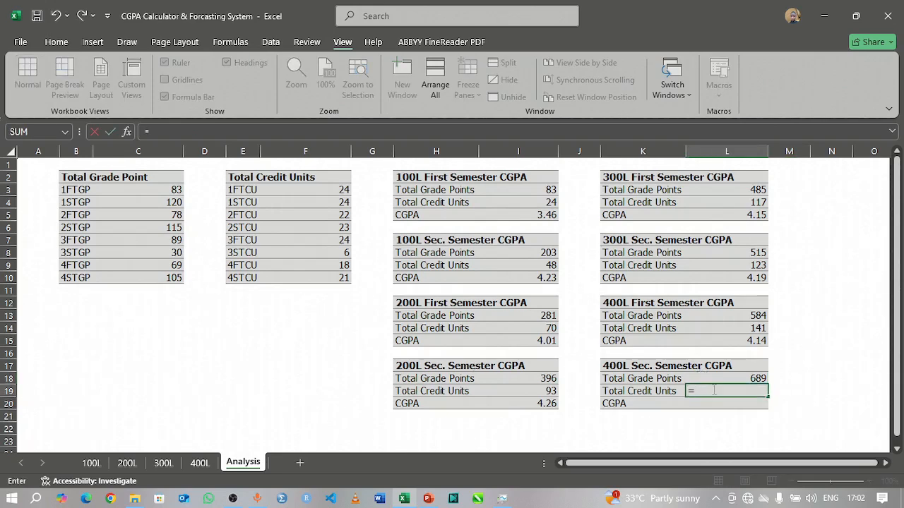
{"action": "type", "text": "SUM("}
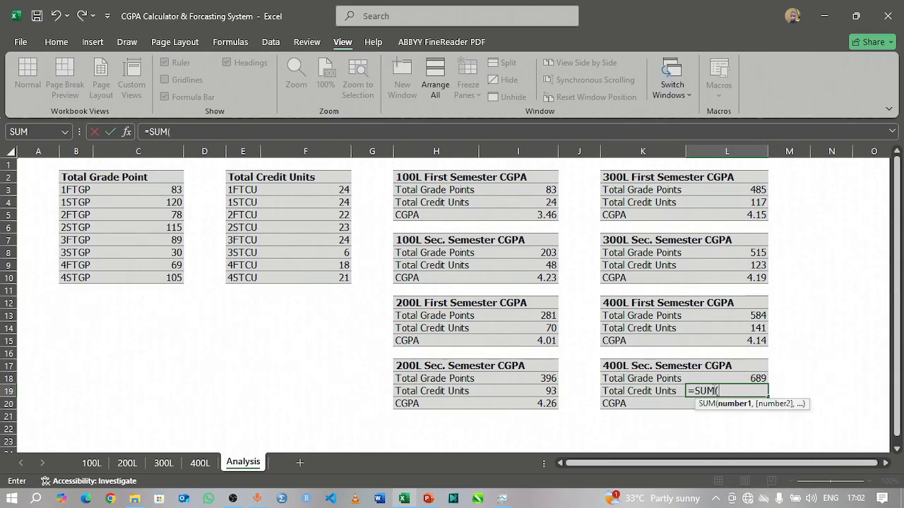
{"action": "left_click_drag", "start_coordinate": [336, 191], "coordinate": [333, 276]}
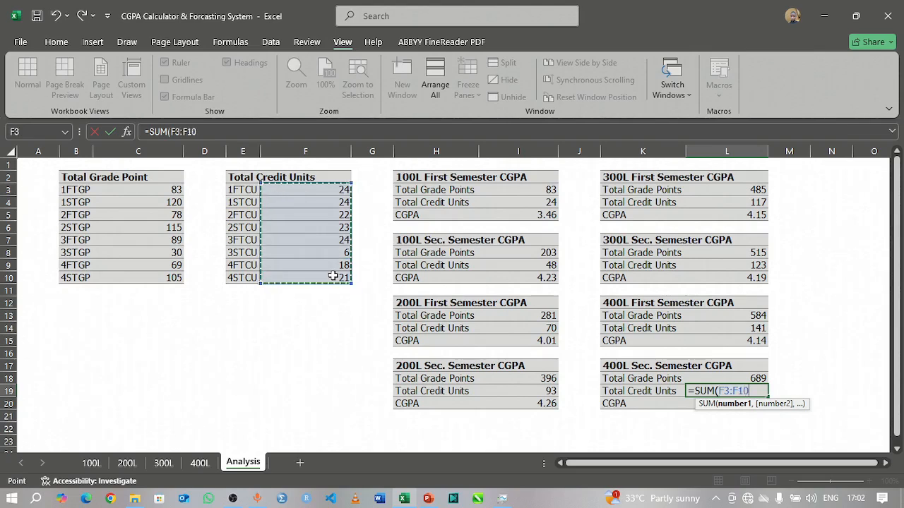
{"action": "key", "text": "Return"}
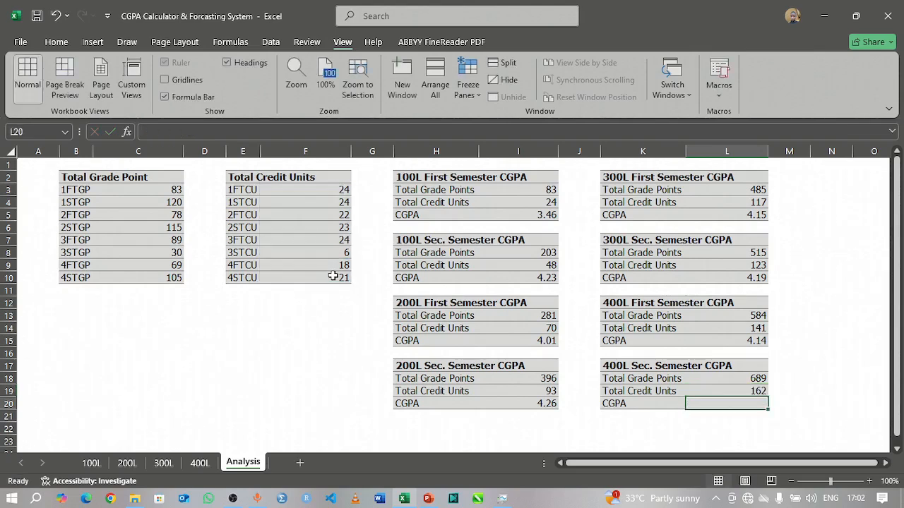
Step: Calculate the 400L second semester CGPA in L20 with the formula =L18/L19
{"action": "type", "text": "="}
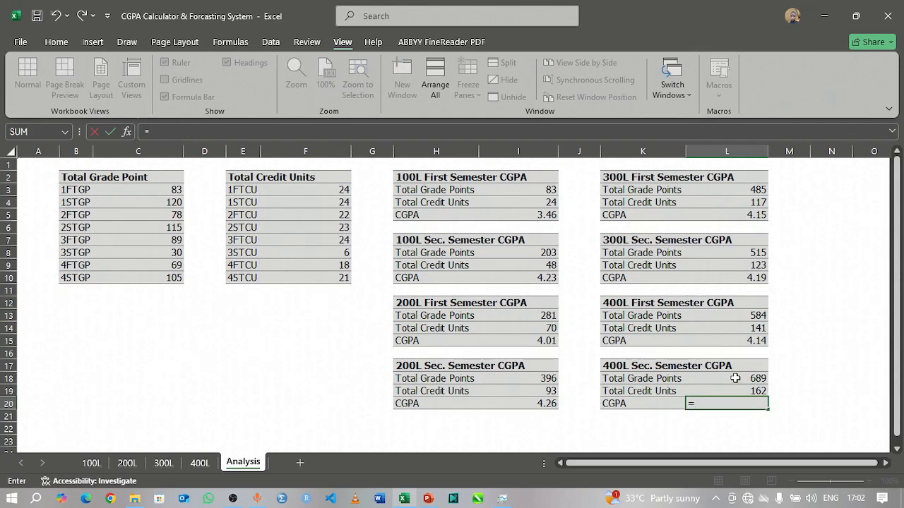
{"action": "left_click", "coordinate": [736, 379]}
{"action": "type", "text": "/"}
{"action": "left_click", "coordinate": [730, 391]}
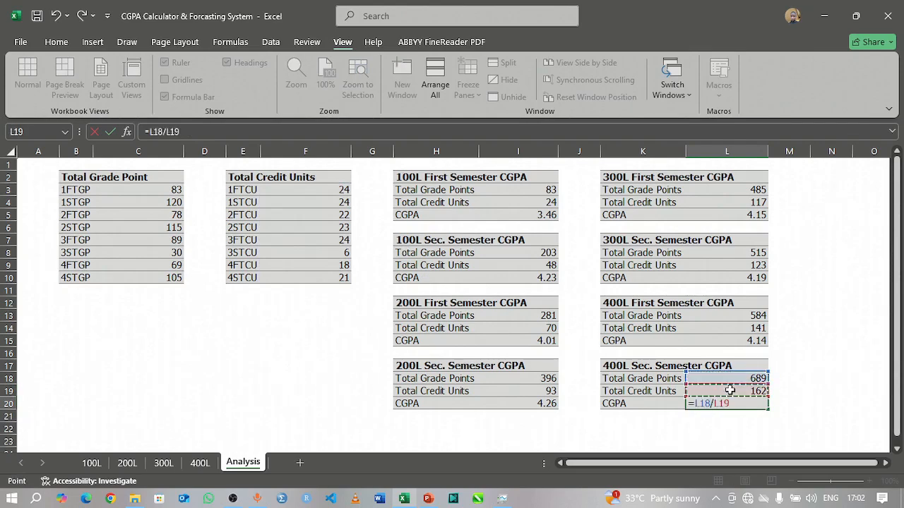
{"action": "key", "text": "Return"}
{"action": "left_click", "coordinate": [831, 428]}
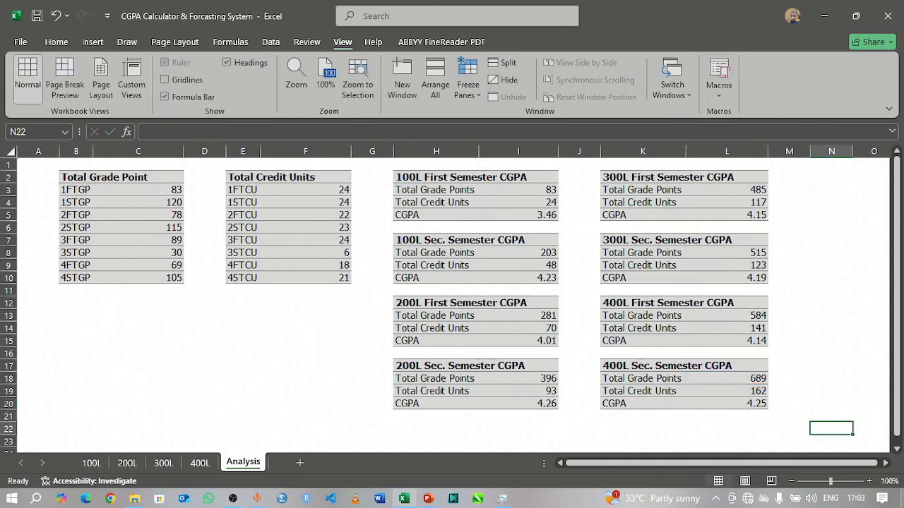
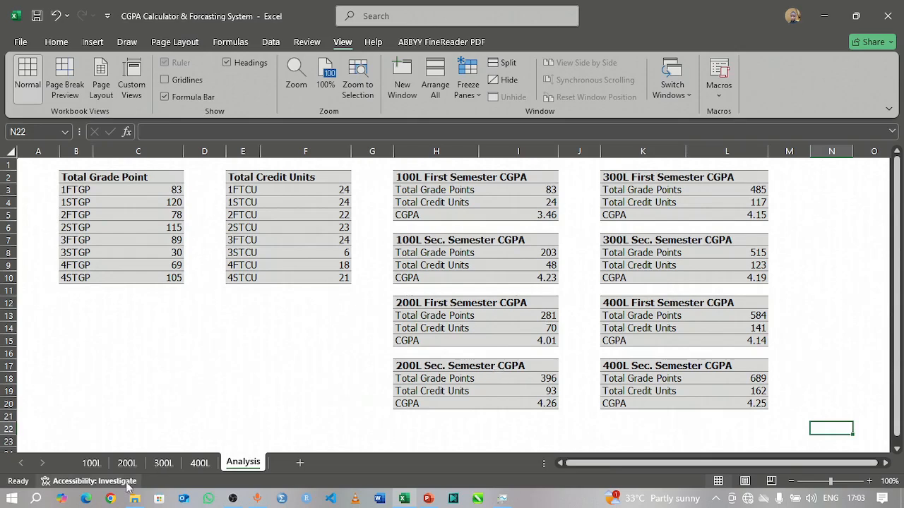
Step: On the 100L sheet, link the first semester CGPA cell G15 to the Analysis sheet with =Analysis!I5
{"action": "left_click", "coordinate": [90, 463]}
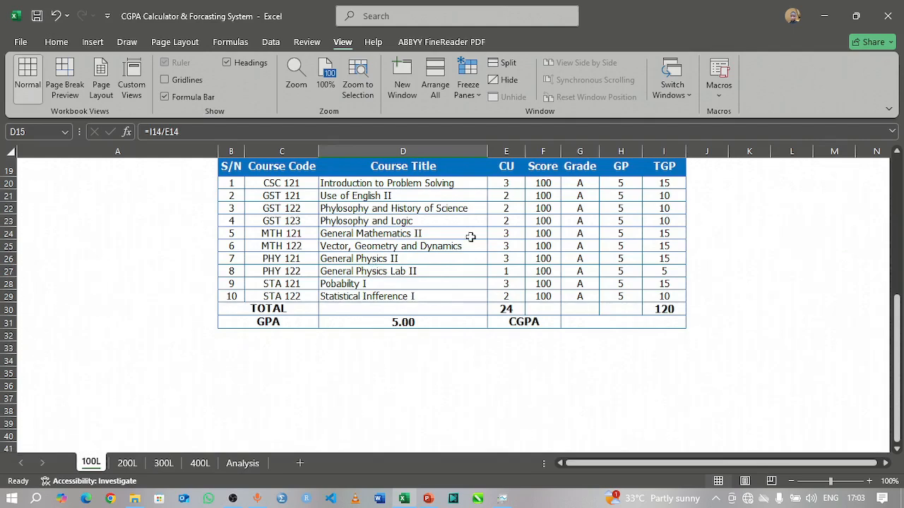
{"action": "scroll", "coordinate": [470, 236], "scroll_direction": "up", "scroll_amount": 6}
{"action": "scroll", "coordinate": [572, 305], "scroll_direction": "down", "scroll_amount": 2}
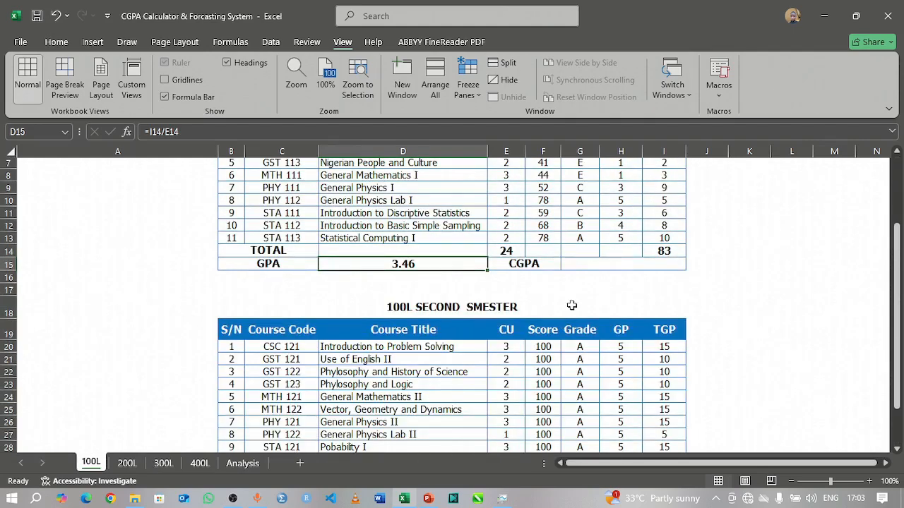
{"action": "left_click", "coordinate": [607, 265]}
{"action": "type", "text": "="}
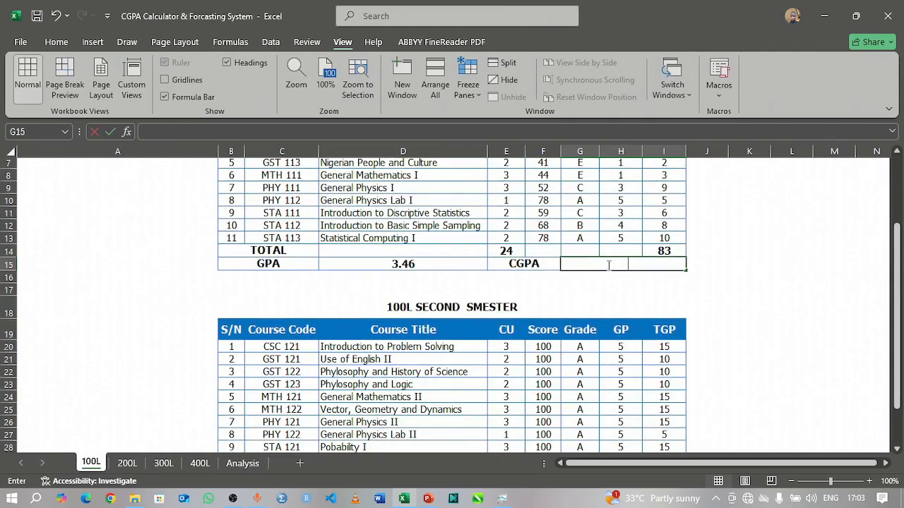
{"action": "left_click", "coordinate": [244, 463]}
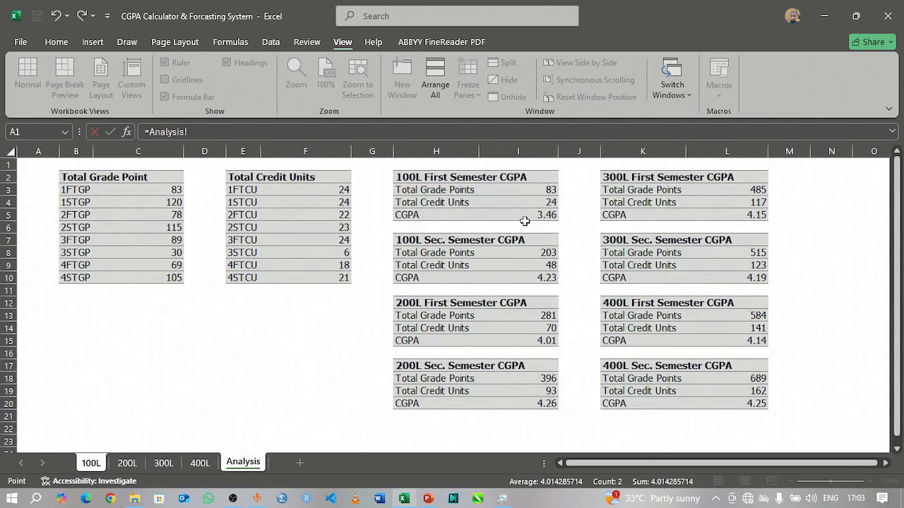
{"action": "left_click", "coordinate": [539, 216]}
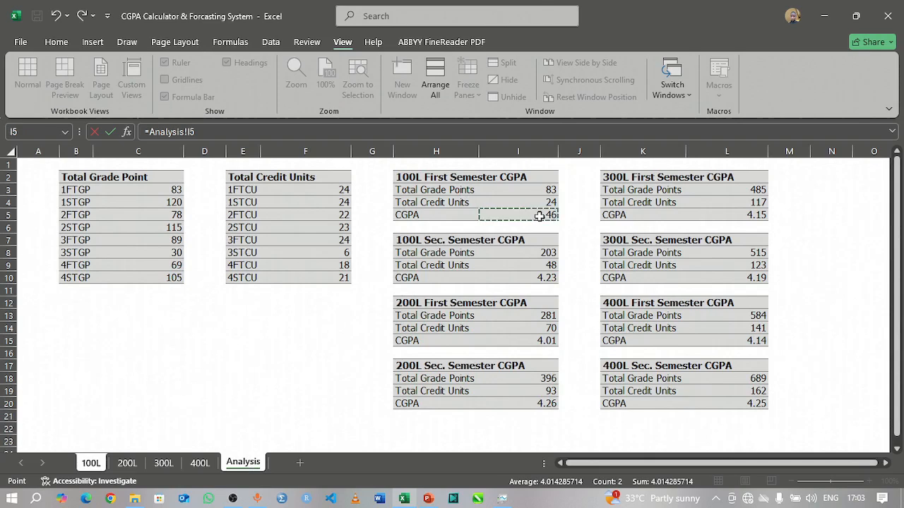
{"action": "key", "text": "Return"}
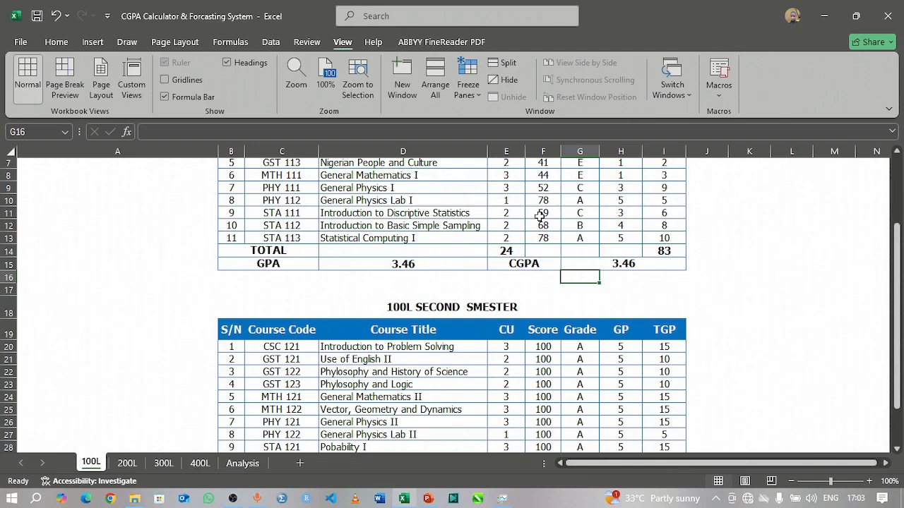
Step: Link the 100L second semester CGPA cell G31 to the Analysis sheet with =Analysis!I10
{"action": "scroll", "coordinate": [684, 306], "scroll_direction": "down", "scroll_amount": 3}
{"action": "scroll", "coordinate": [684, 306], "scroll_direction": "down", "scroll_amount": 2}
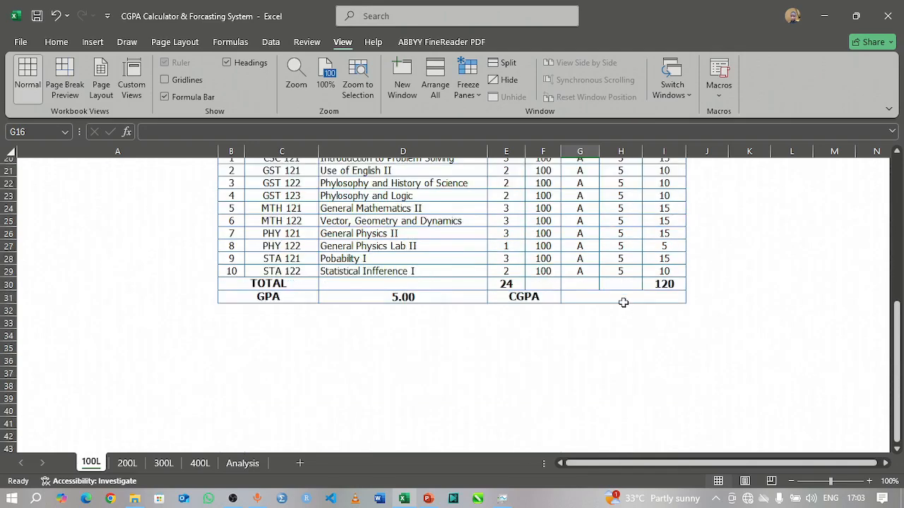
{"action": "left_click", "coordinate": [623, 299]}
{"action": "type", "text": "="}
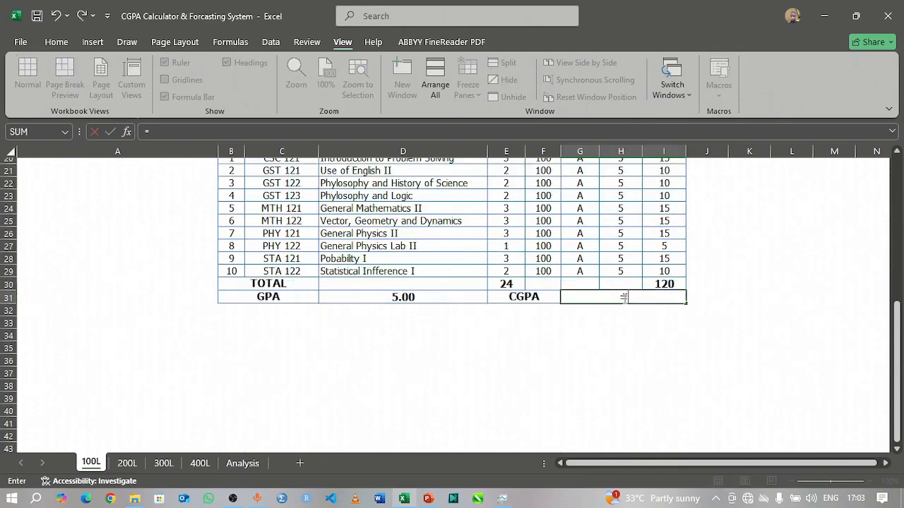
{"action": "left_click", "coordinate": [234, 465]}
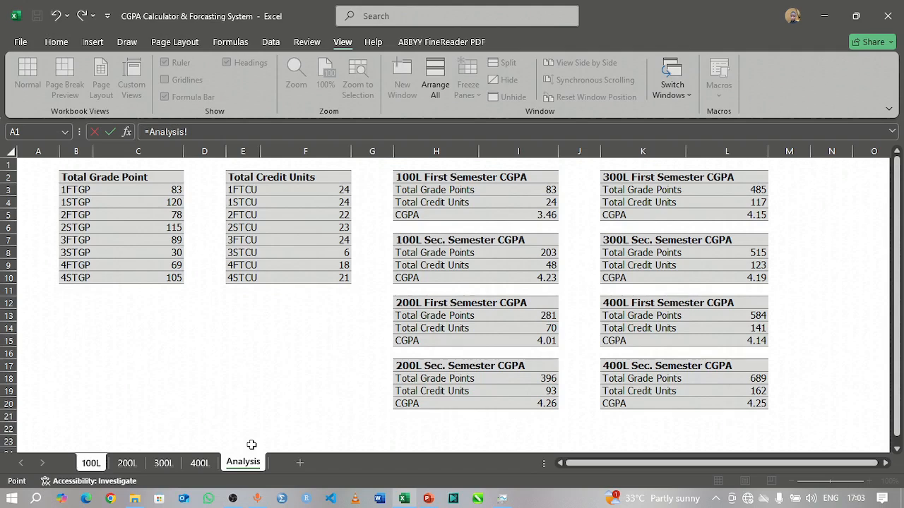
{"action": "left_click", "coordinate": [535, 277]}
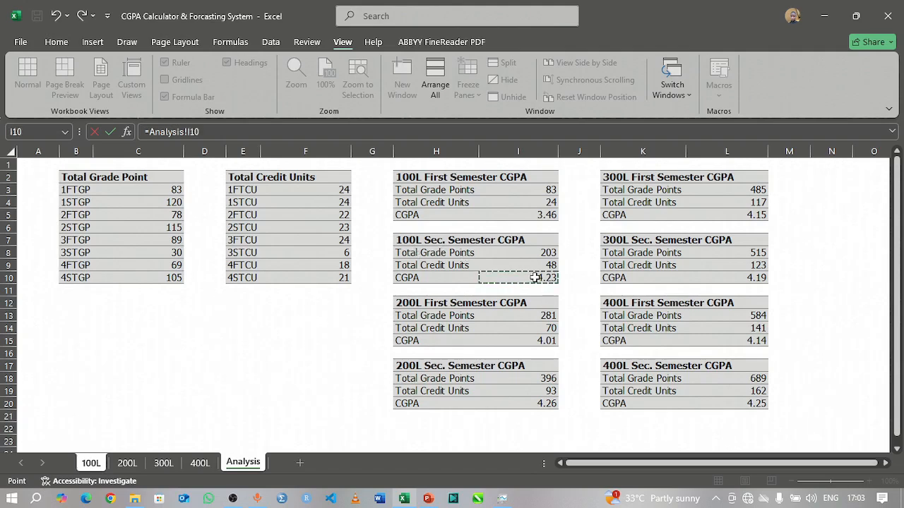
{"action": "key", "text": "Return"}
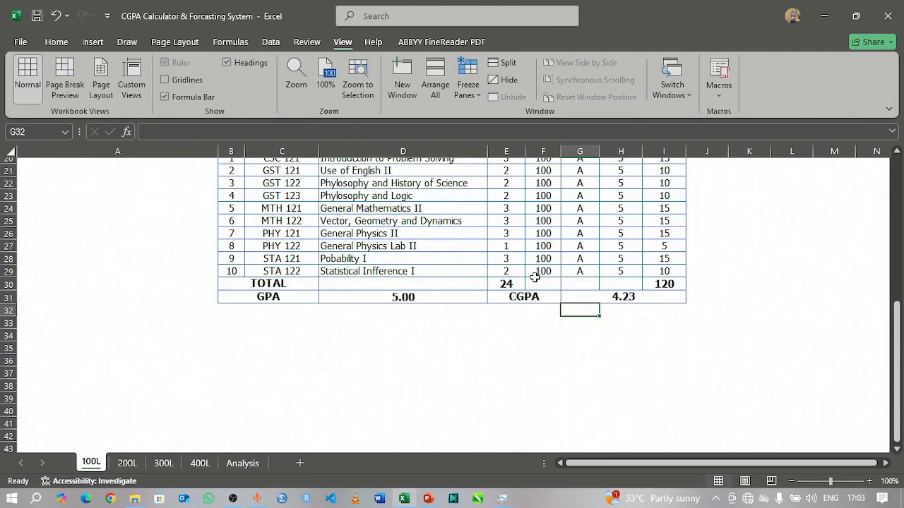
Step: On the 200L sheet, link the first semester CGPA cell G12 to the Analysis sheet with =Analysis!I15
{"action": "left_click", "coordinate": [128, 462]}
{"action": "left_click", "coordinate": [600, 329]}
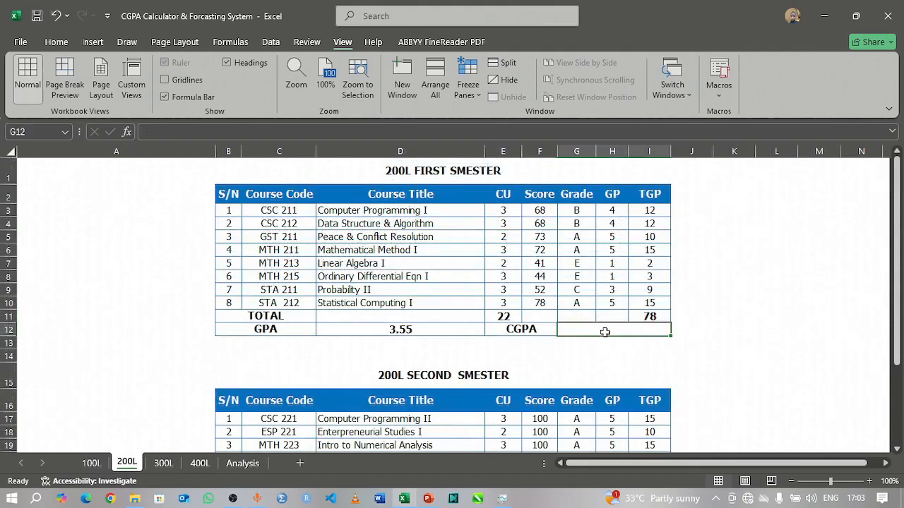
{"action": "type", "text": "="}
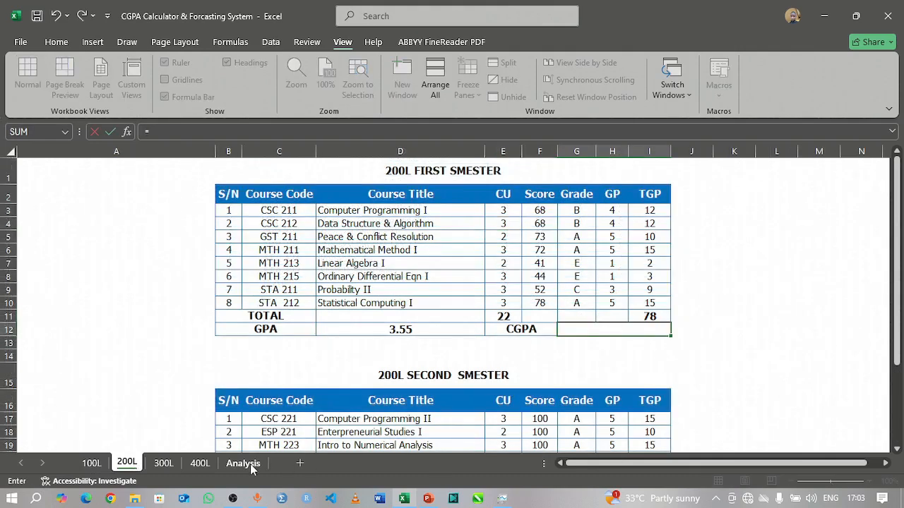
{"action": "left_click", "coordinate": [250, 468]}
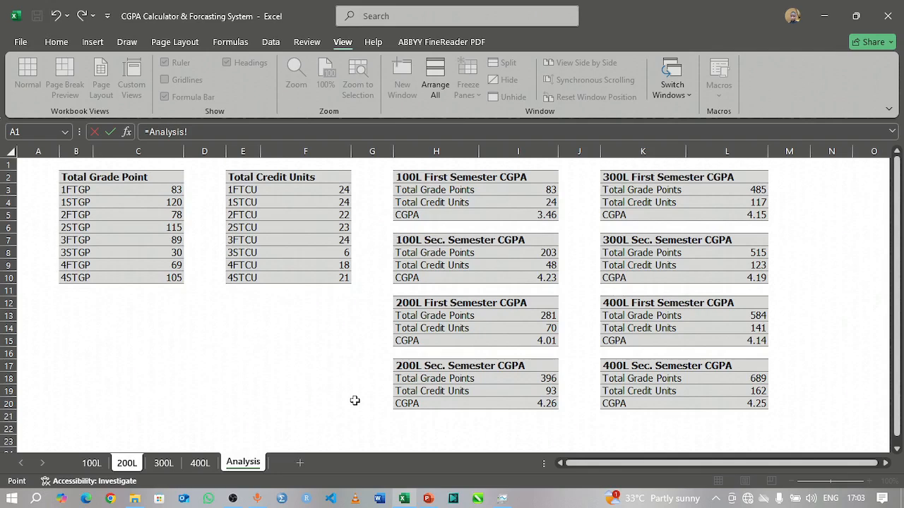
{"action": "left_click", "coordinate": [534, 342]}
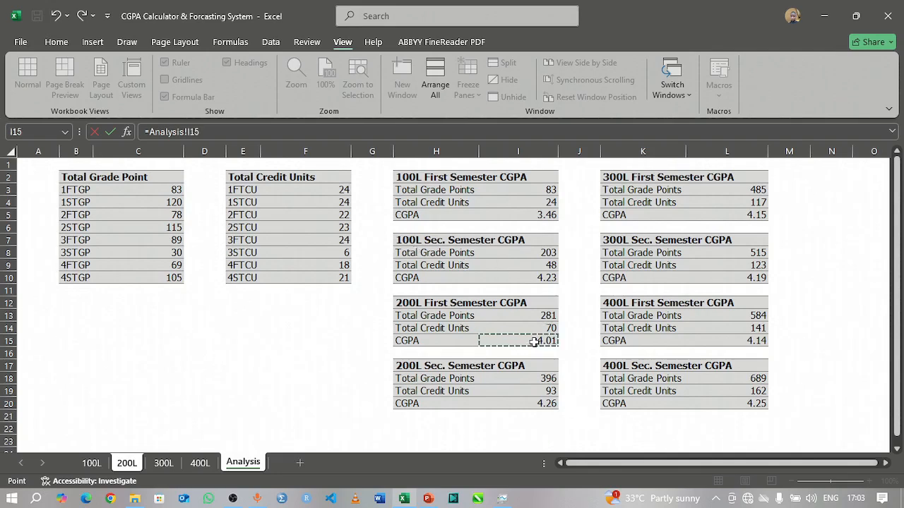
{"action": "key", "text": "Return"}
Step: Link the 200L second semester CGPA cell G26 to the Analysis sheet with =Analysis!I20
{"action": "scroll", "coordinate": [606, 356], "scroll_direction": "down", "scroll_amount": 2}
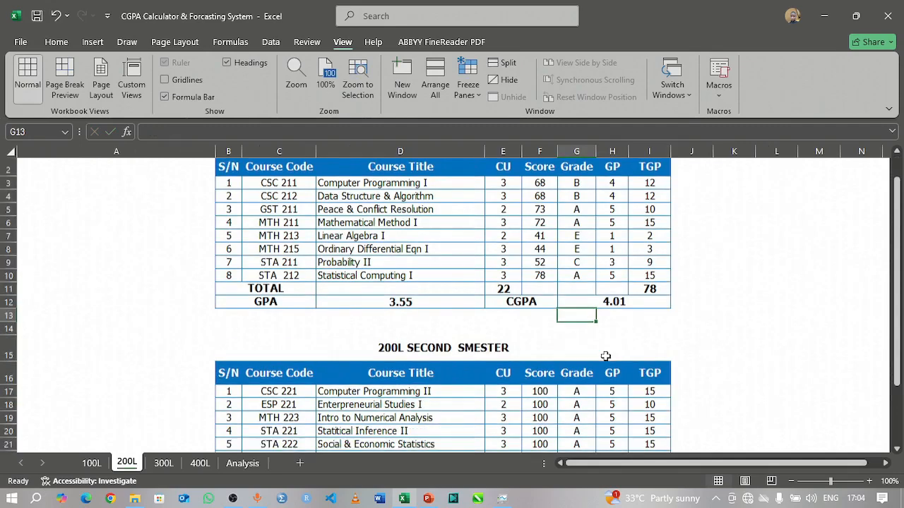
{"action": "scroll", "coordinate": [606, 356], "scroll_direction": "down", "scroll_amount": 2}
{"action": "left_click", "coordinate": [598, 365]}
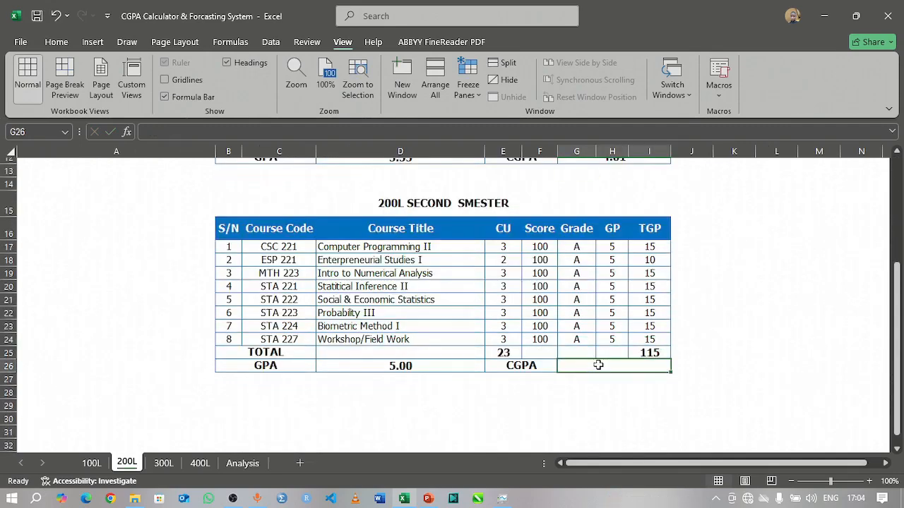
{"action": "type", "text": "="}
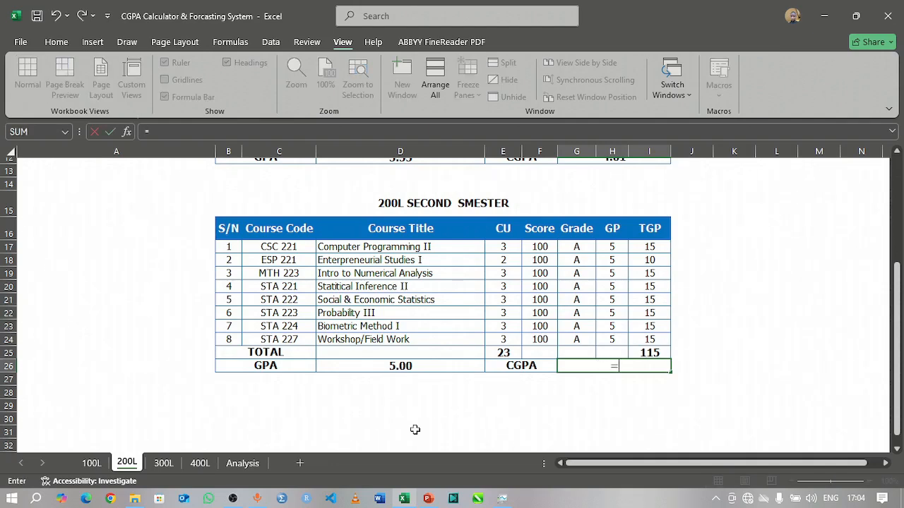
{"action": "left_click", "coordinate": [242, 463]}
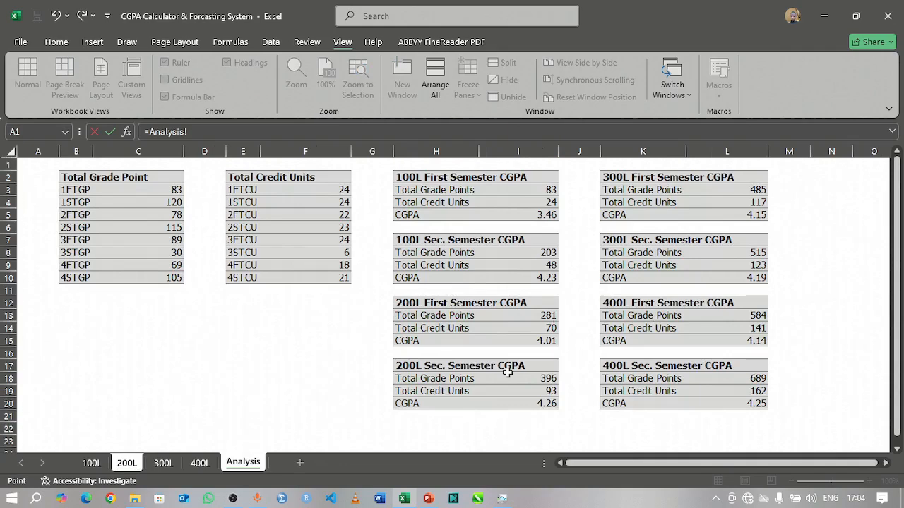
{"action": "left_click", "coordinate": [537, 404]}
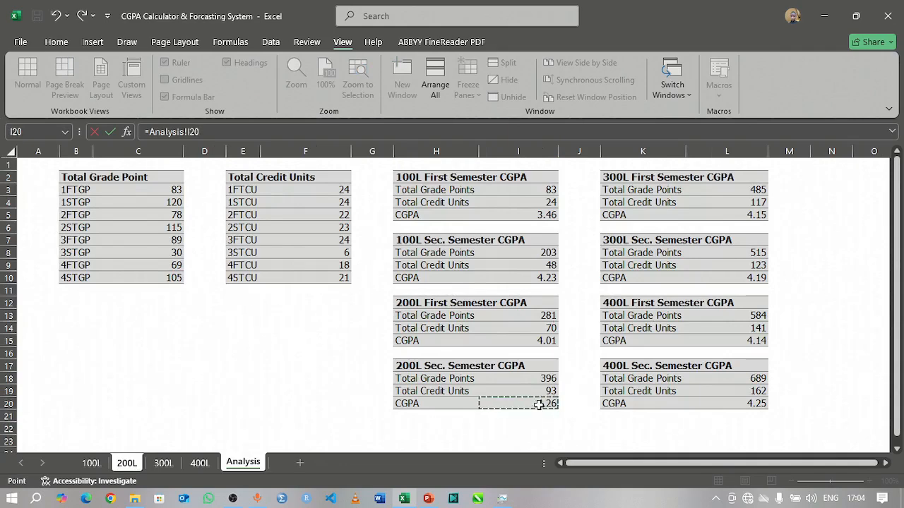
{"action": "key", "text": "Return"}
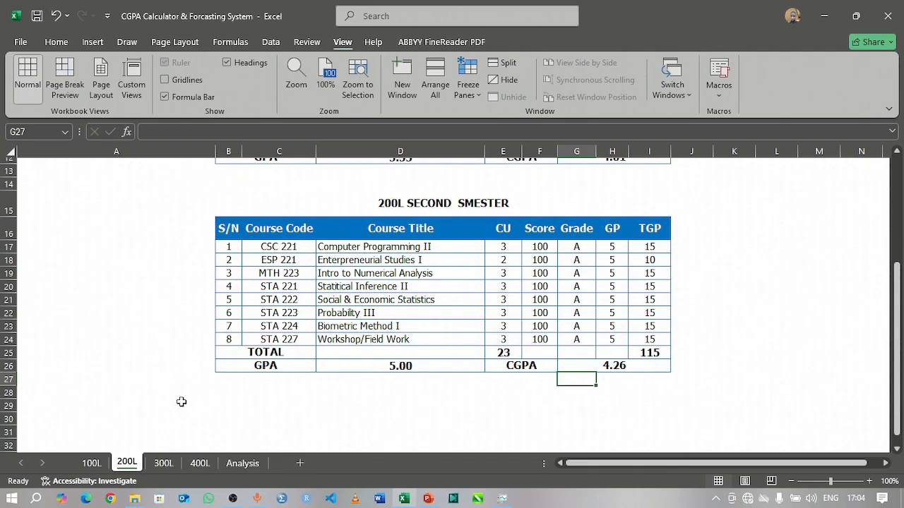
Step: On the 300L sheet, link the first semester CGPA cell G13 to the Analysis sheet with =Analysis!L5
{"action": "left_click", "coordinate": [163, 463]}
{"action": "scroll", "coordinate": [556, 266], "scroll_direction": "up", "scroll_amount": 3}
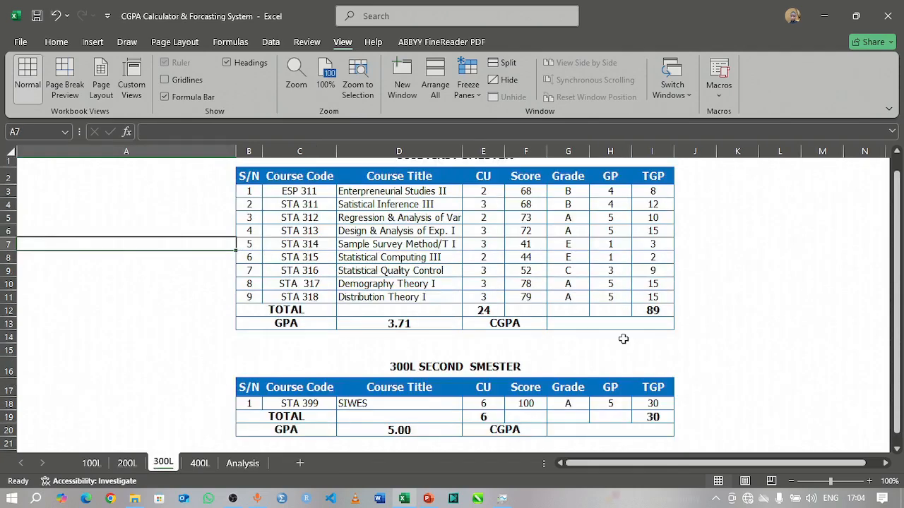
{"action": "left_click", "coordinate": [644, 324]}
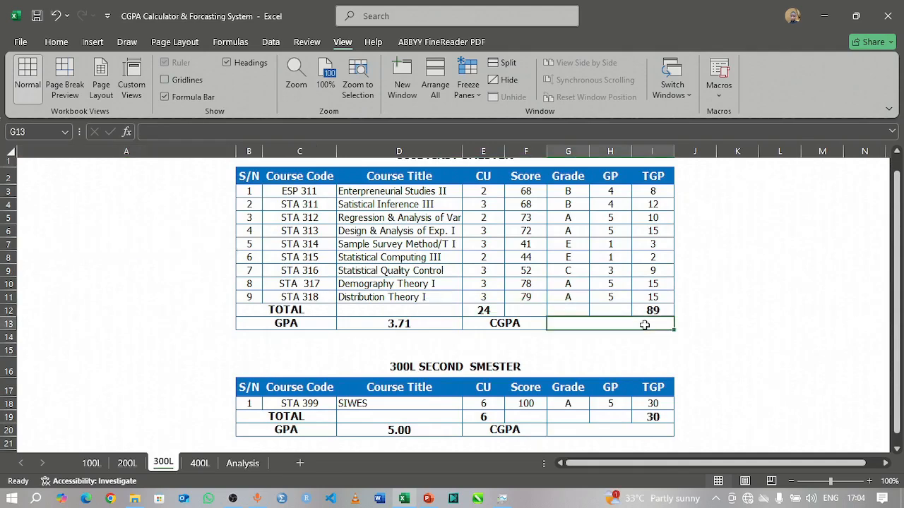
{"action": "type", "text": "="}
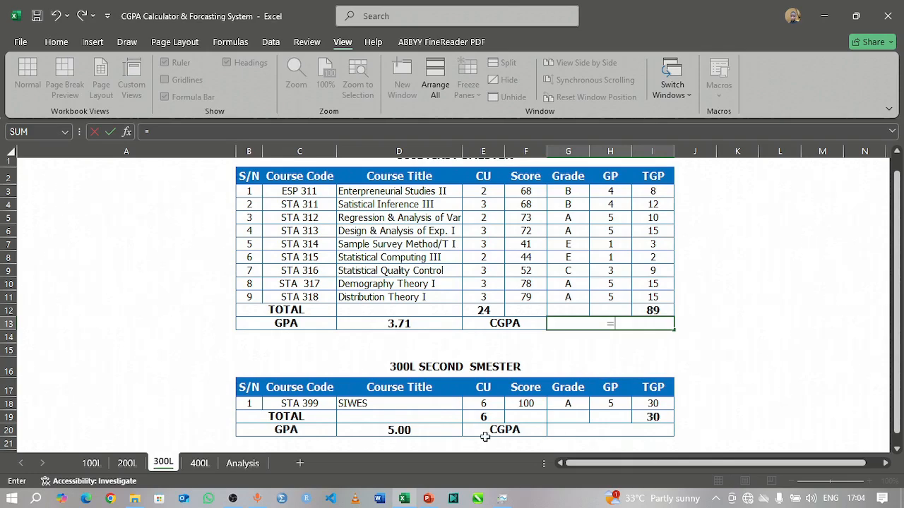
{"action": "left_click", "coordinate": [242, 462]}
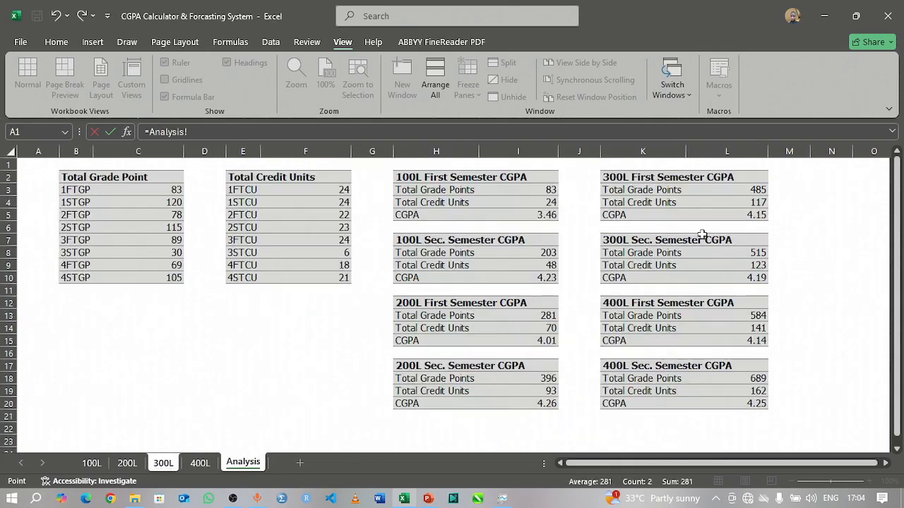
{"action": "left_click", "coordinate": [750, 216]}
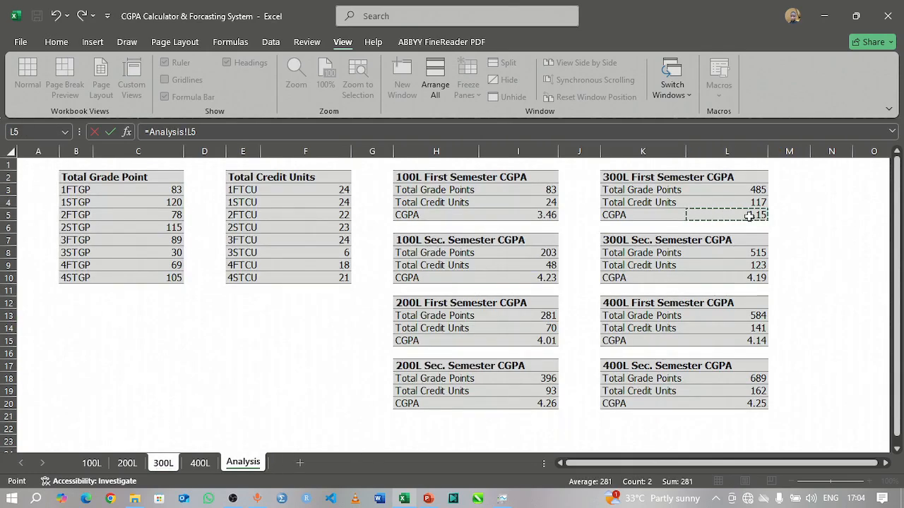
{"action": "key", "text": "Return"}
Step: Link the 300L second semester CGPA cell G20 to the Analysis sheet with =Analysis!L10
{"action": "left_click", "coordinate": [621, 430]}
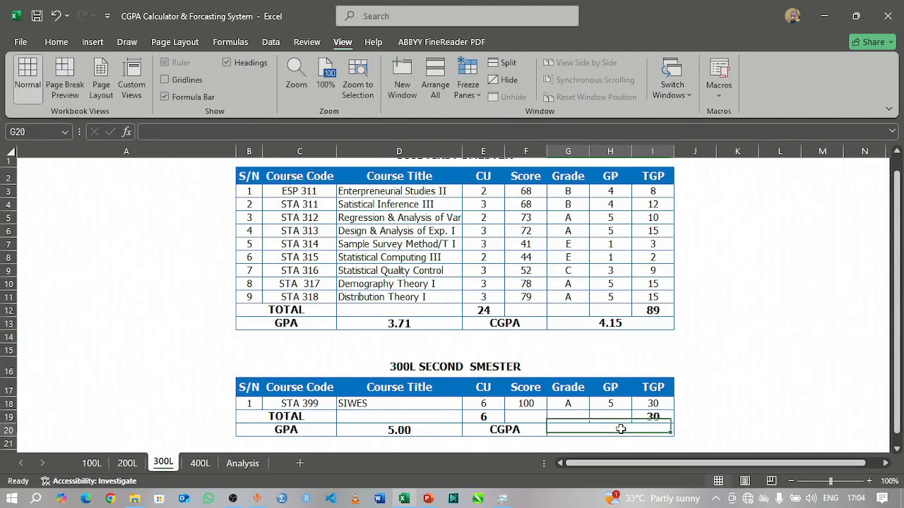
{"action": "type", "text": "="}
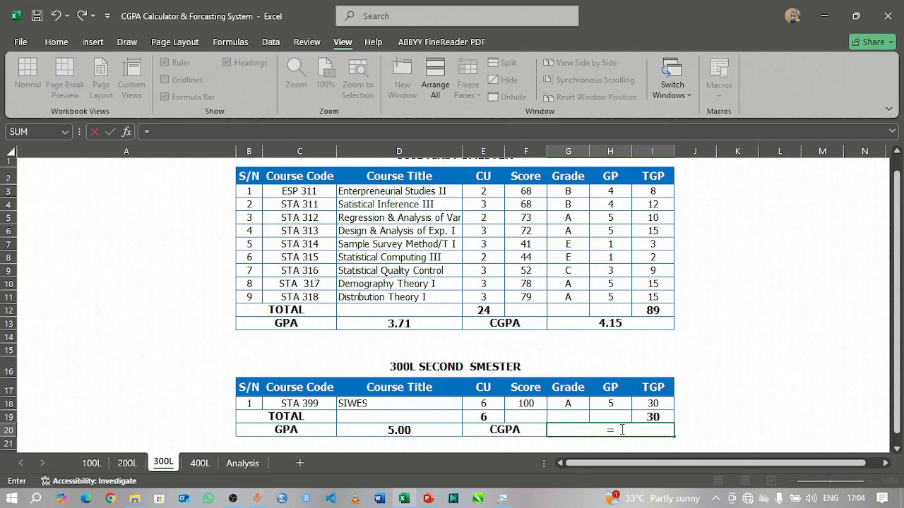
{"action": "left_click", "coordinate": [243, 463]}
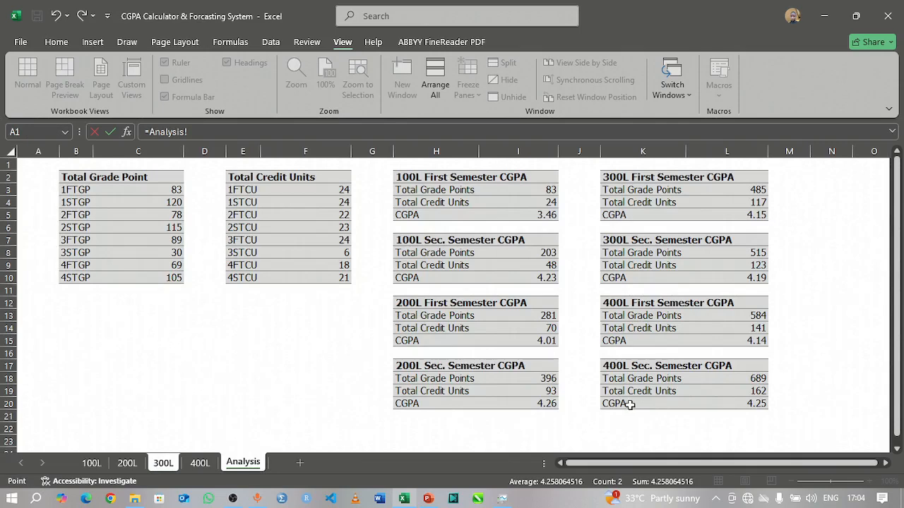
{"action": "left_click", "coordinate": [654, 277]}
{"action": "left_click", "coordinate": [732, 278]}
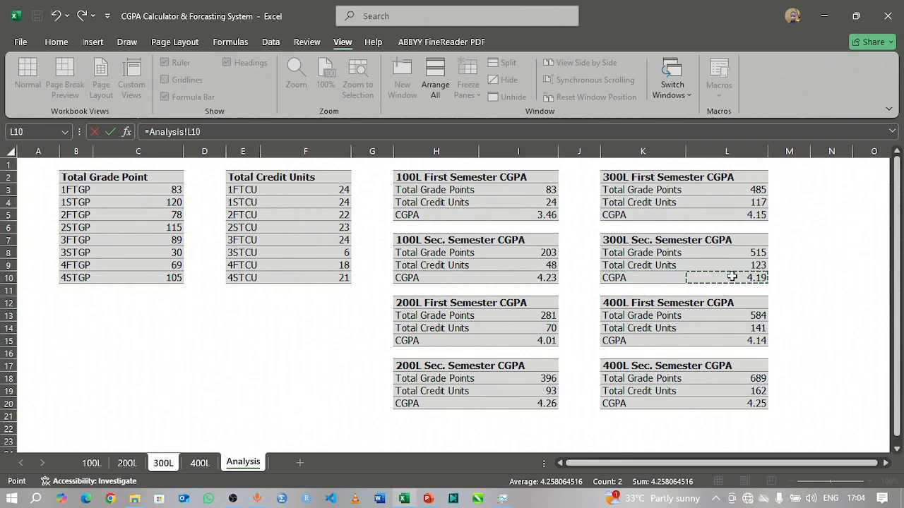
{"action": "key", "text": "Return"}
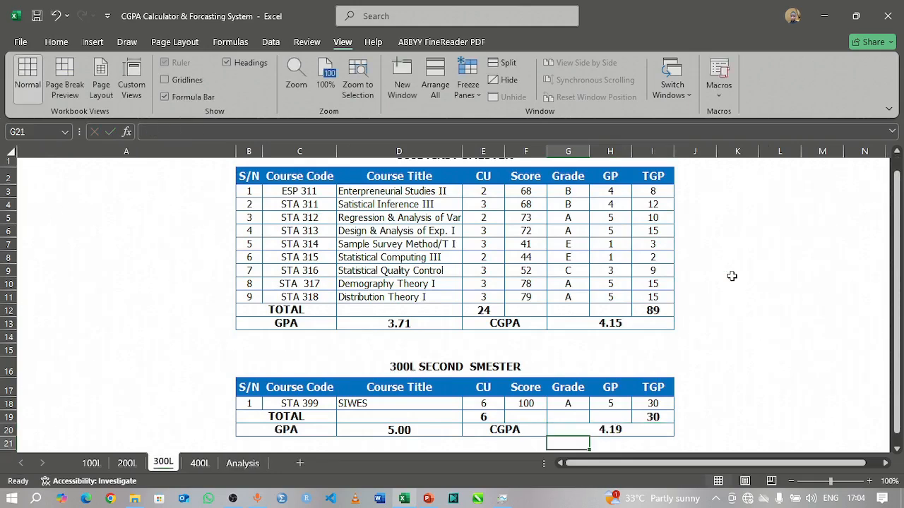
{"action": "left_click", "coordinate": [198, 466]}
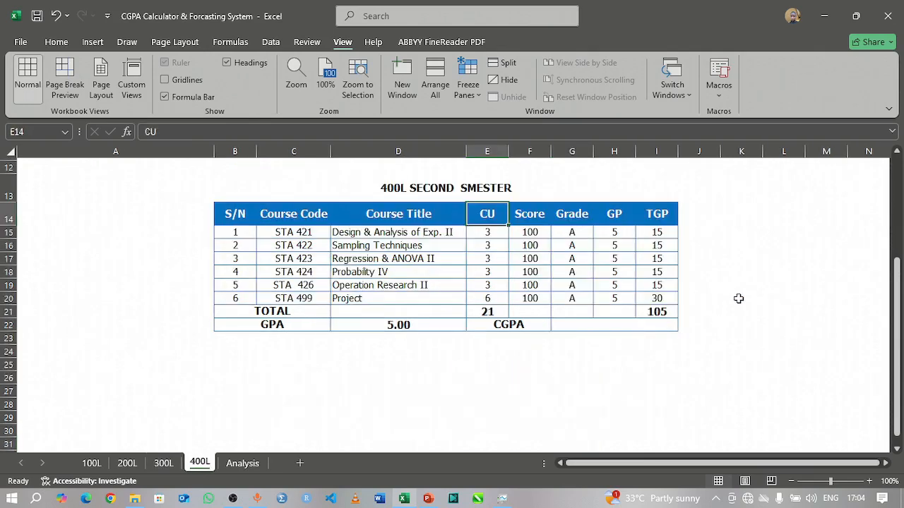
{"action": "left_click", "coordinate": [623, 325]}
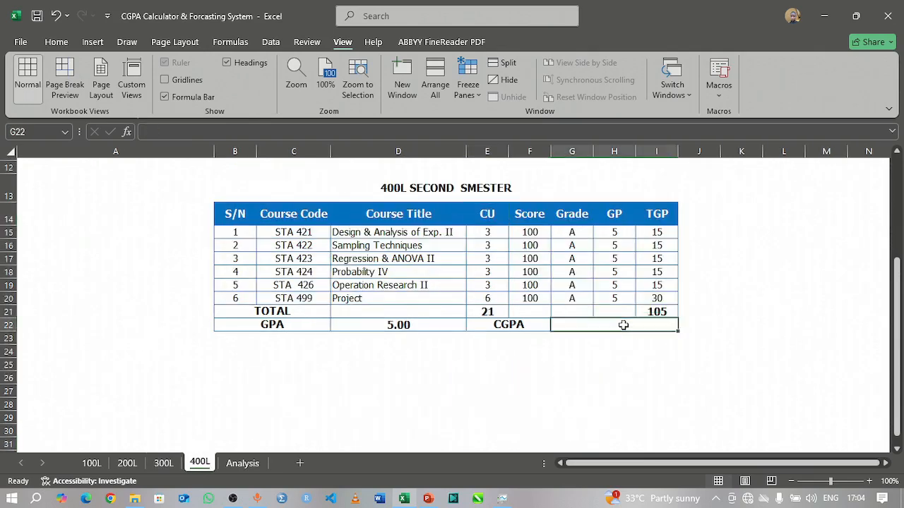
{"action": "type", "text": "="}
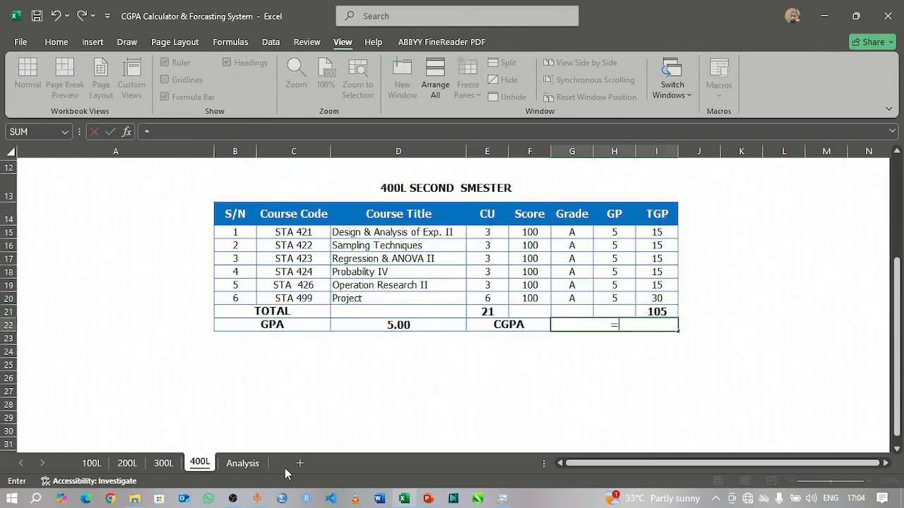
{"action": "left_click", "coordinate": [242, 463]}
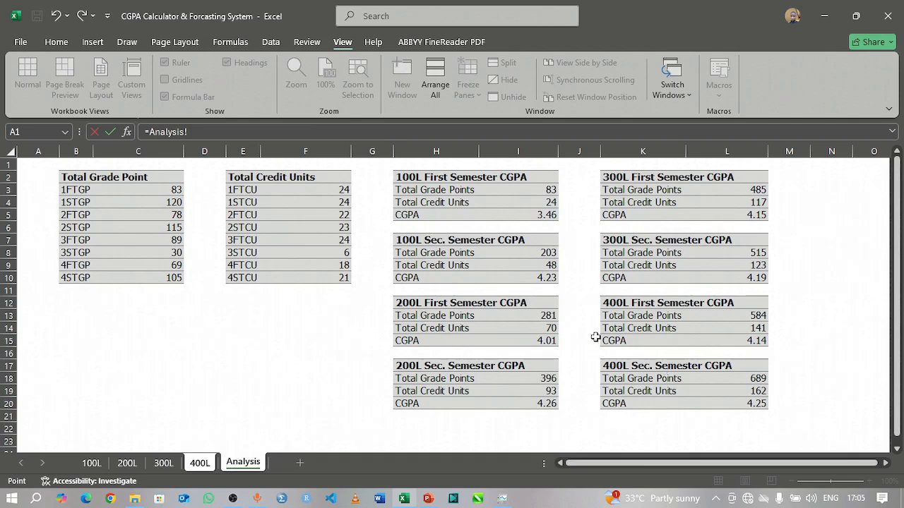
{"action": "left_click", "coordinate": [749, 340]}
{"action": "key", "text": "Return"}
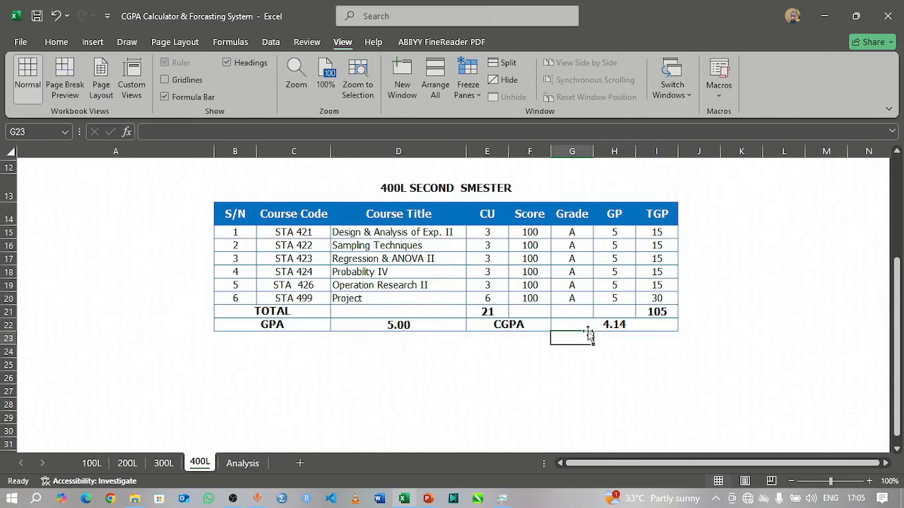
{"action": "key", "text": "ctrl+z"}
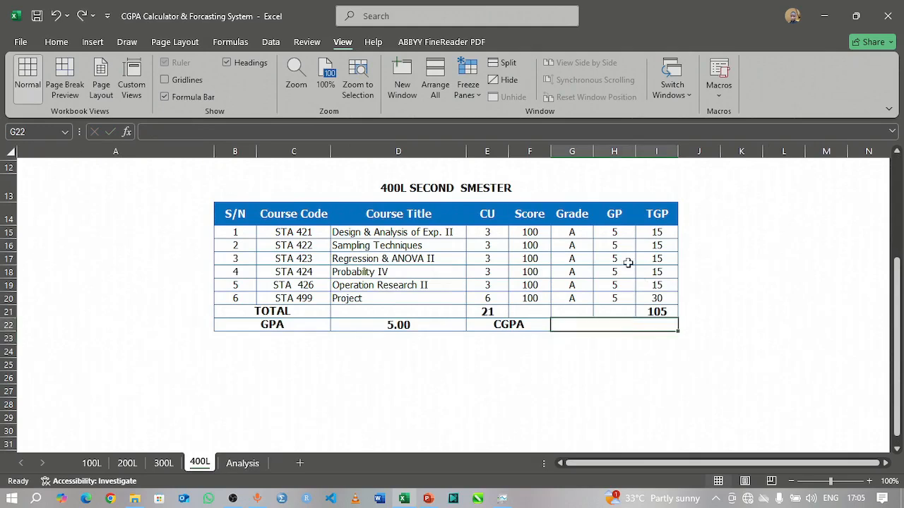
Step: On the 400L sheet, link the first semester CGPA cell G10 to the Analysis sheet with =Analysis!L15
{"action": "scroll", "coordinate": [628, 261], "scroll_direction": "up", "scroll_amount": 4}
{"action": "left_click", "coordinate": [614, 301]}
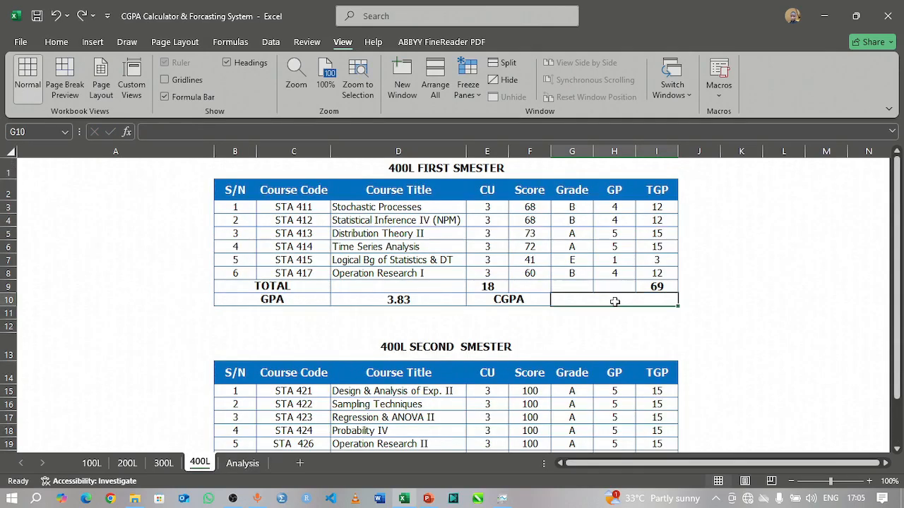
{"action": "type", "text": "="}
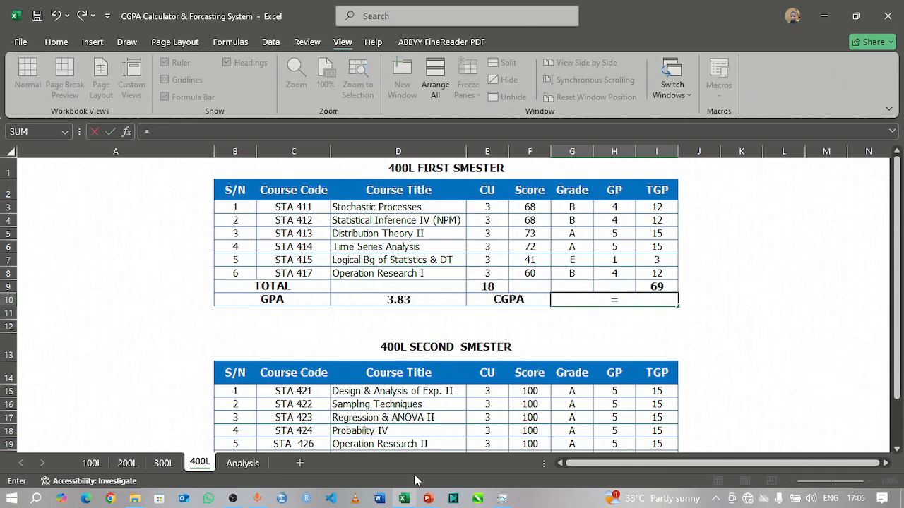
{"action": "left_click", "coordinate": [241, 463]}
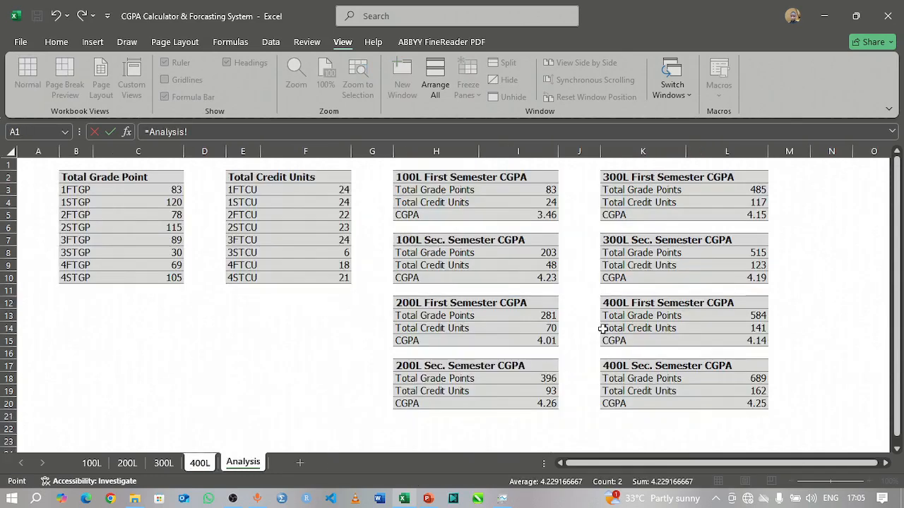
{"action": "left_click", "coordinate": [754, 340]}
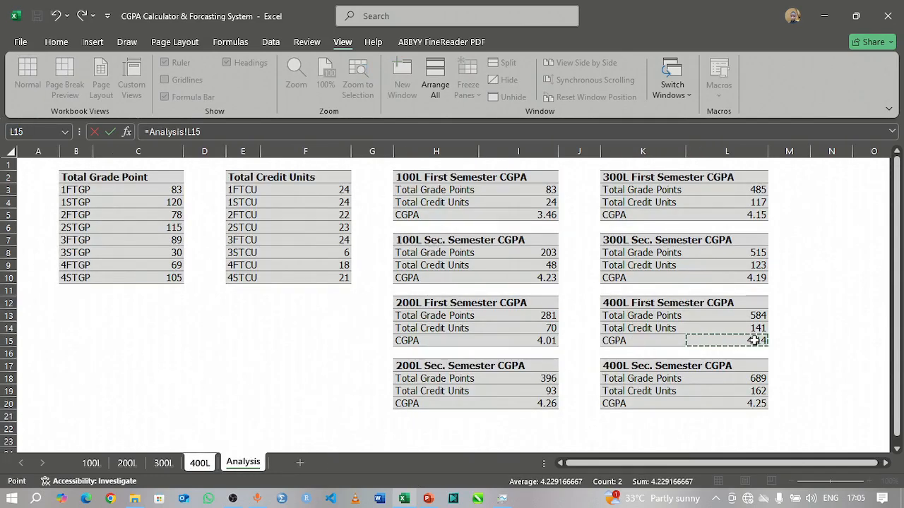
{"action": "key", "text": "Return"}
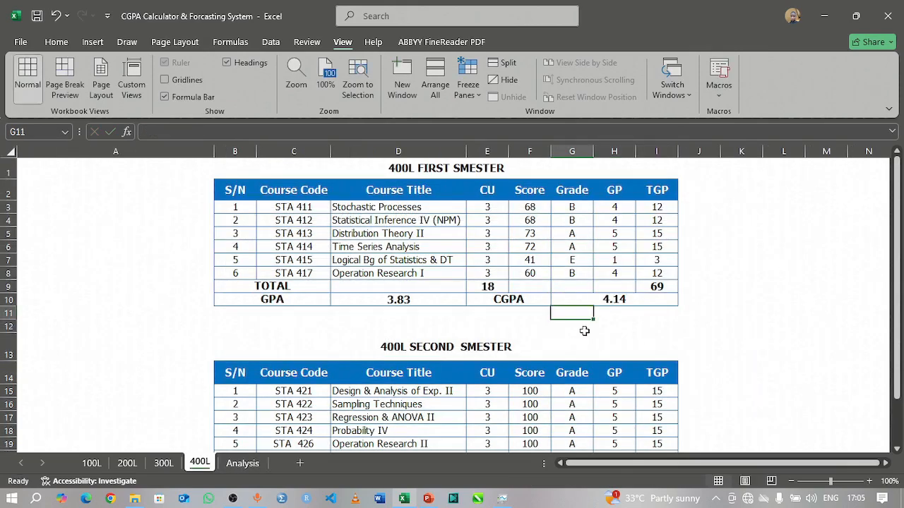
Step: Link the 400L second semester CGPA cell G22 to the Analysis sheet with =Analysis!L20
{"action": "scroll", "coordinate": [584, 332], "scroll_direction": "down", "scroll_amount": 2}
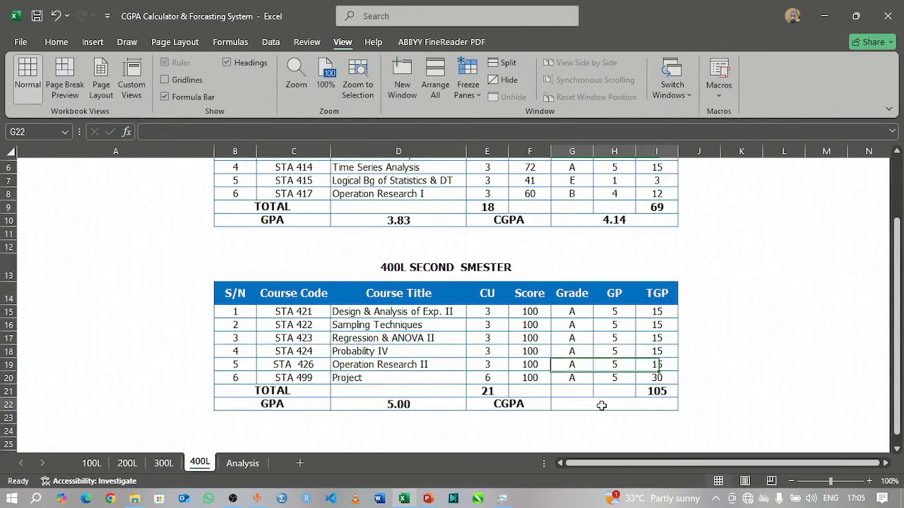
{"action": "left_click", "coordinate": [601, 405]}
{"action": "type", "text": "="}
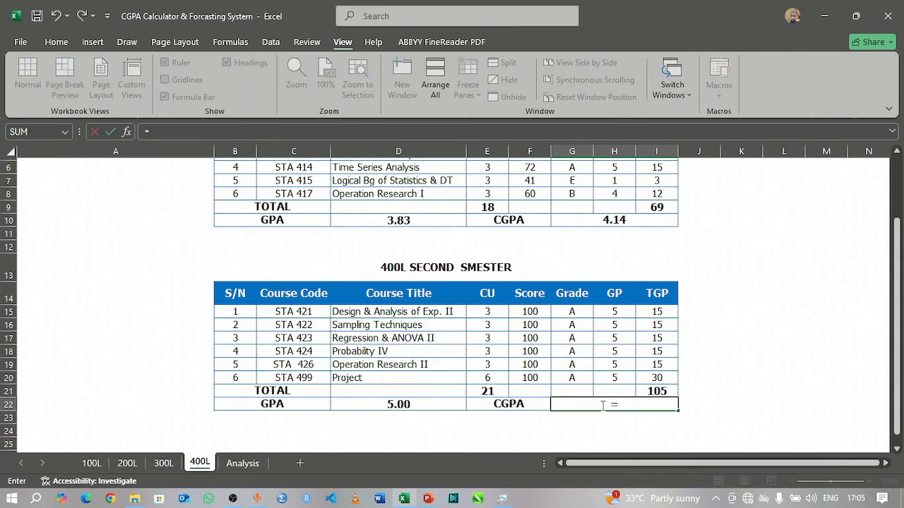
{"action": "left_click", "coordinate": [242, 463]}
{"action": "left_click", "coordinate": [747, 404]}
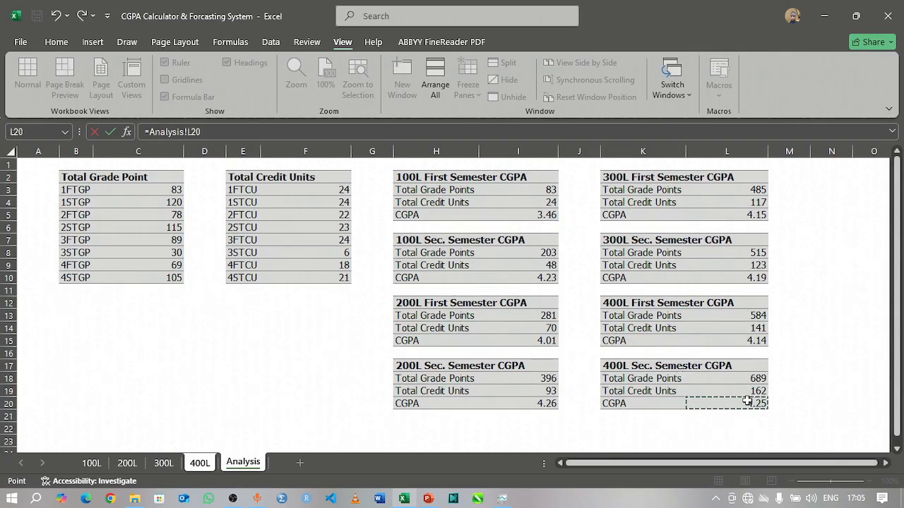
{"action": "key", "text": "Return"}
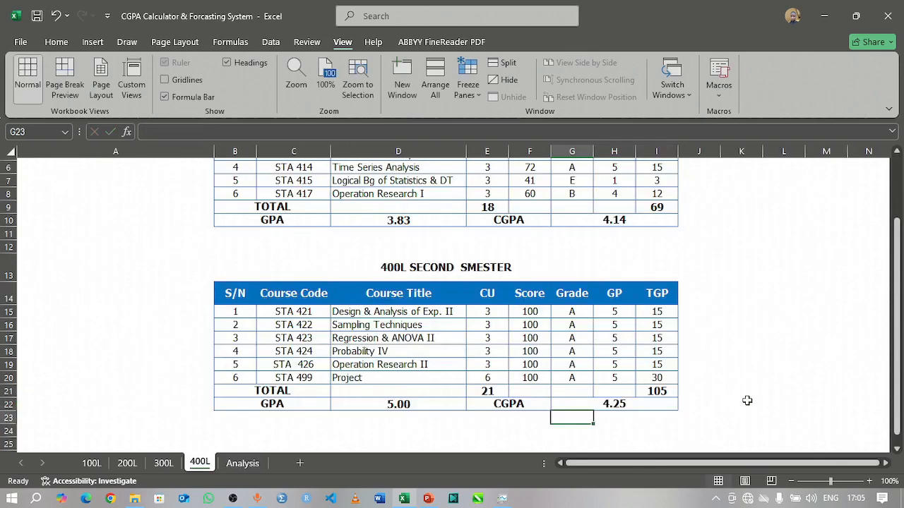
Step: In the 100L second semester table, set the MTH 121 score to 60 and the PHY 122 score to 50
{"action": "scroll", "coordinate": [185, 235], "scroll_direction": "up", "scroll_amount": 2}
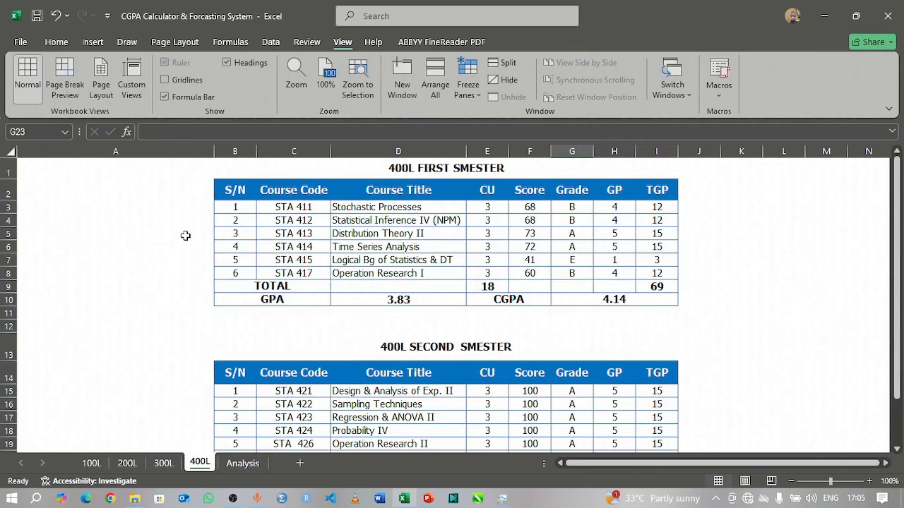
{"action": "left_click", "coordinate": [92, 463]}
{"action": "scroll", "coordinate": [311, 290], "scroll_direction": "up", "scroll_amount": 4}
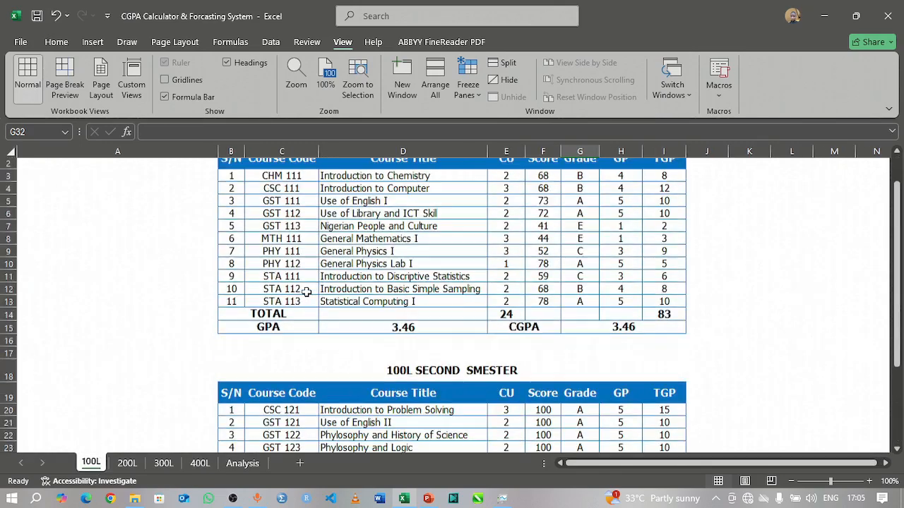
{"action": "scroll", "coordinate": [316, 291], "scroll_direction": "down", "scroll_amount": 3}
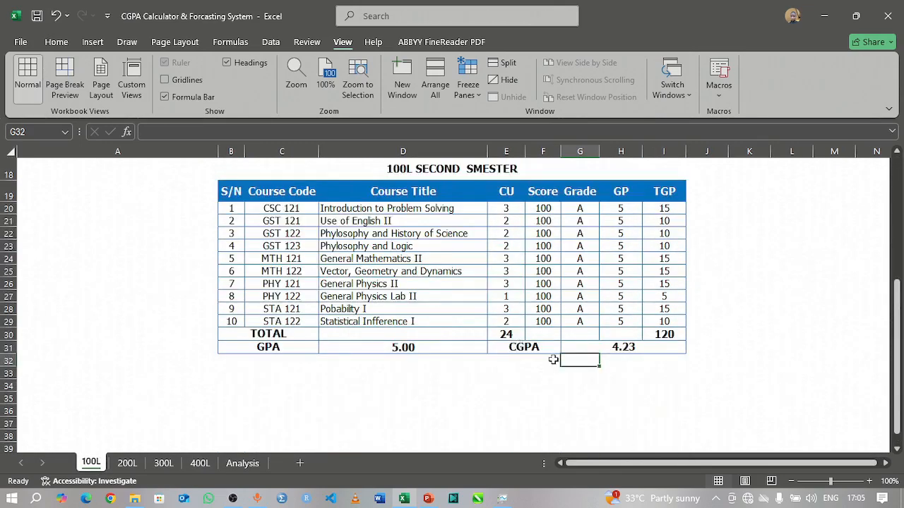
{"action": "left_click", "coordinate": [549, 259]}
{"action": "type", "text": "60"}
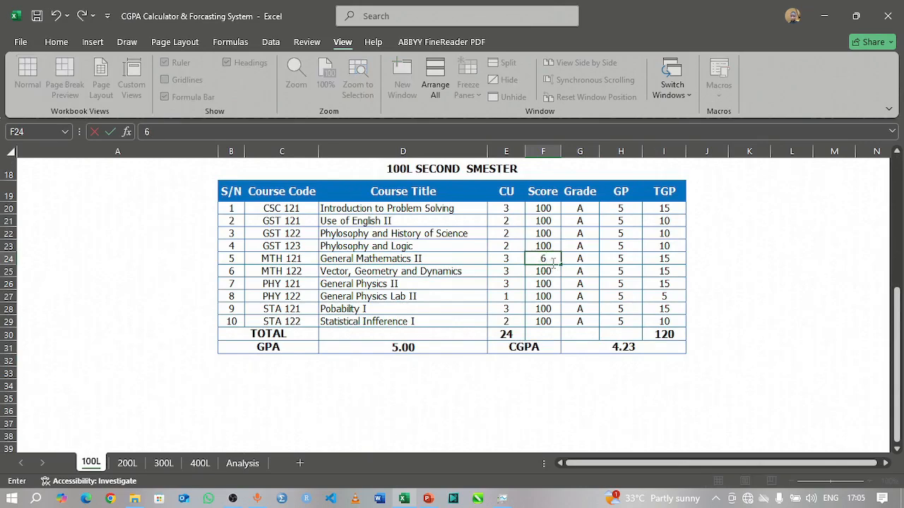
{"action": "key", "text": "Return"}
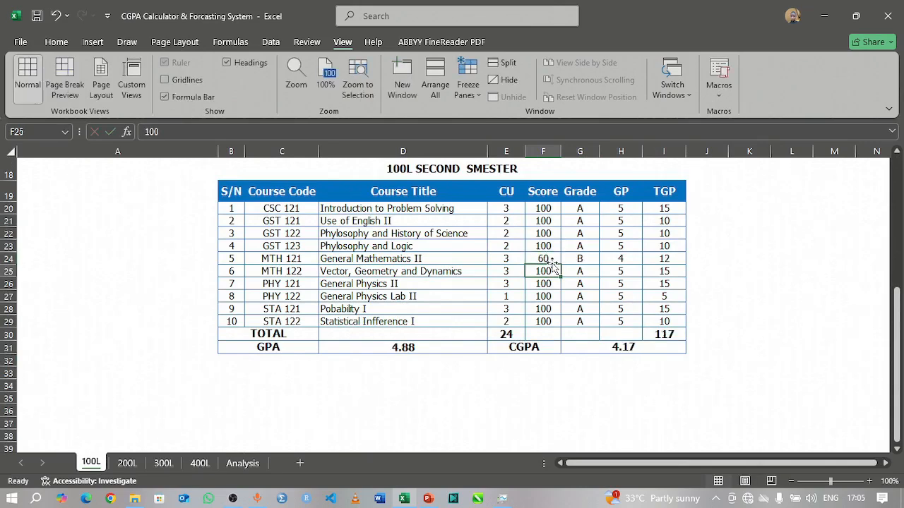
{"action": "left_click", "coordinate": [545, 297]}
{"action": "type", "text": "50"}
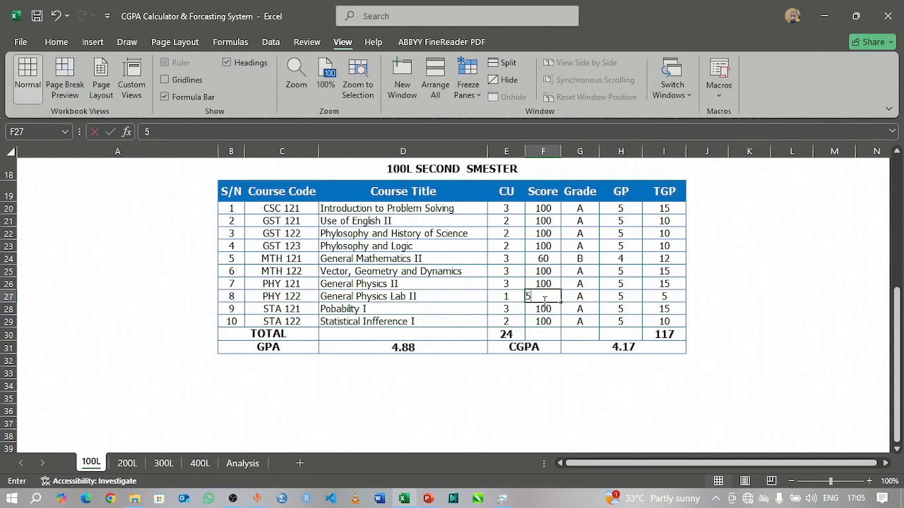
{"action": "key", "text": "Return"}
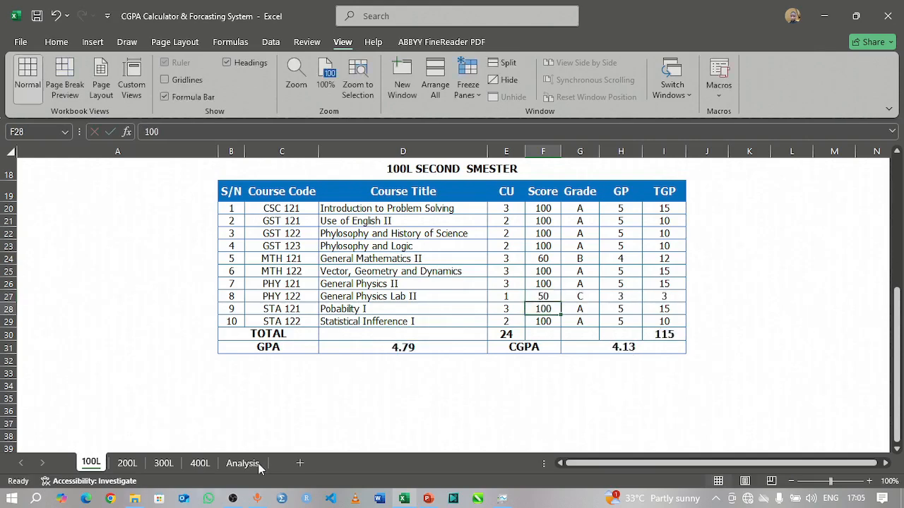
Step: Check the 400L second semester CGPA and compare it with the recalculated CGPAs on the Analysis sheet
{"action": "left_click", "coordinate": [200, 463]}
{"action": "scroll", "coordinate": [609, 351], "scroll_direction": "down", "scroll_amount": 5}
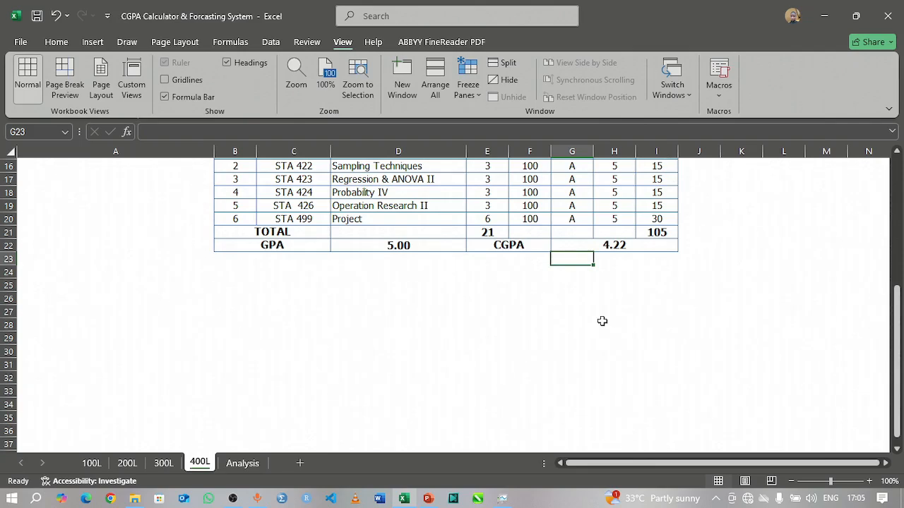
{"action": "left_click", "coordinate": [242, 463]}
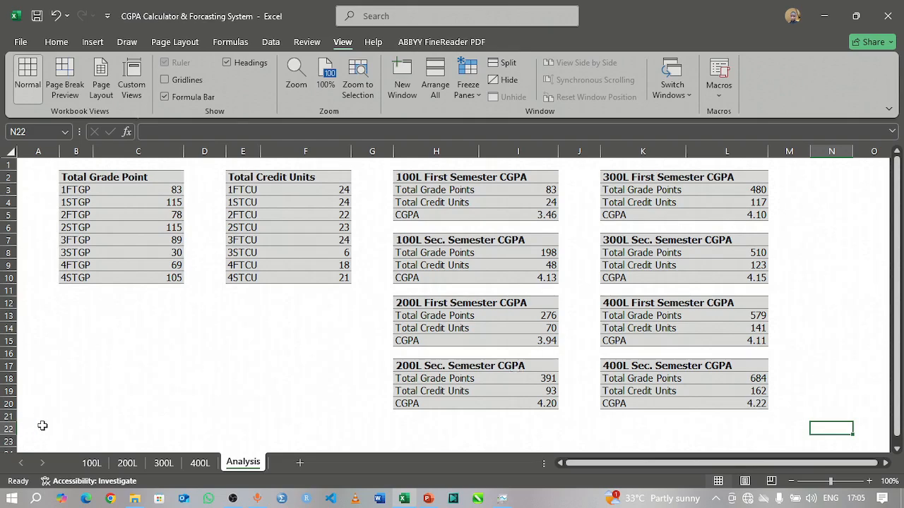
{"action": "left_click", "coordinate": [198, 464]}
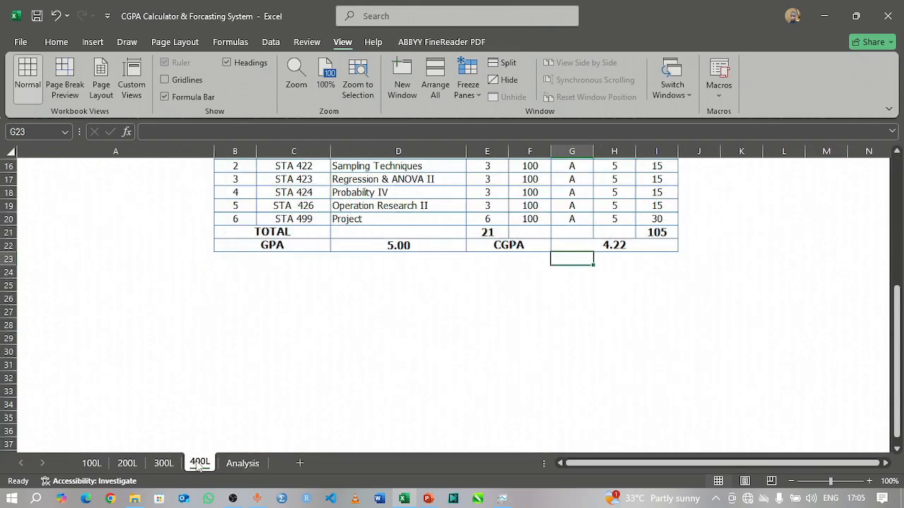